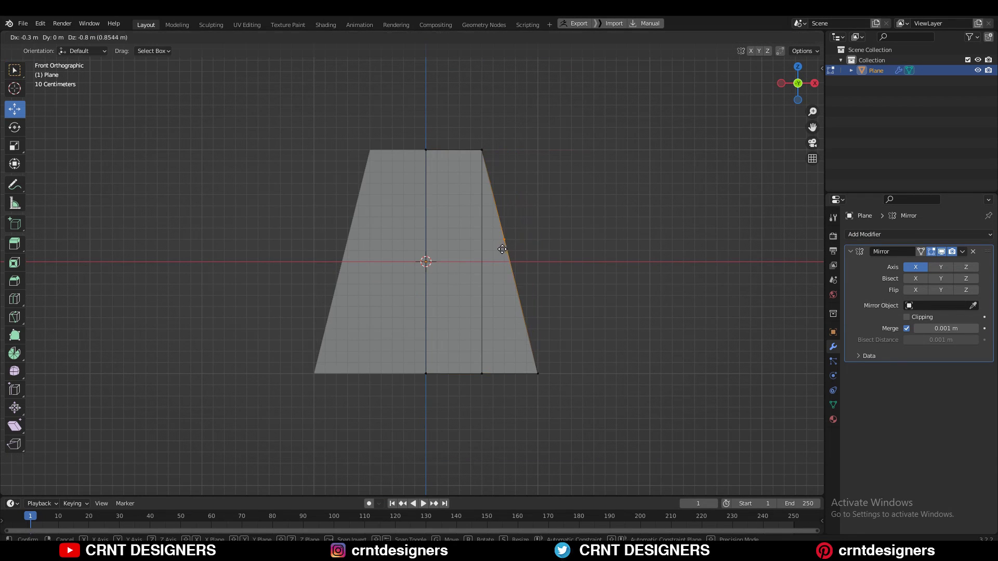
# - Place the first moved vertex and inspect the folded mesh from an angle
pyautogui.click(499, 322)
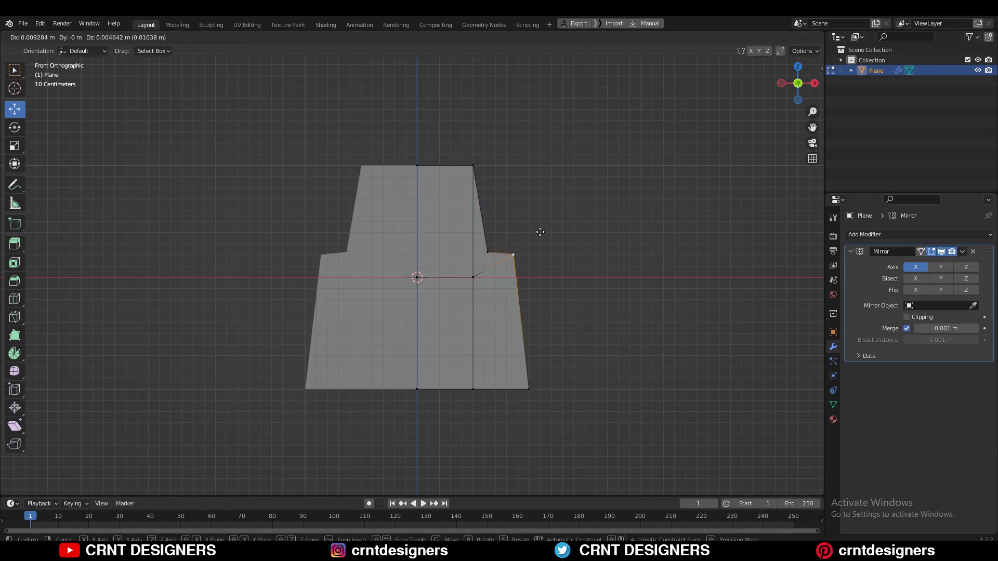
pyautogui.press('2')
pyautogui.moveTo(553, 305); pyautogui.dragTo(486, 254, button='middle')
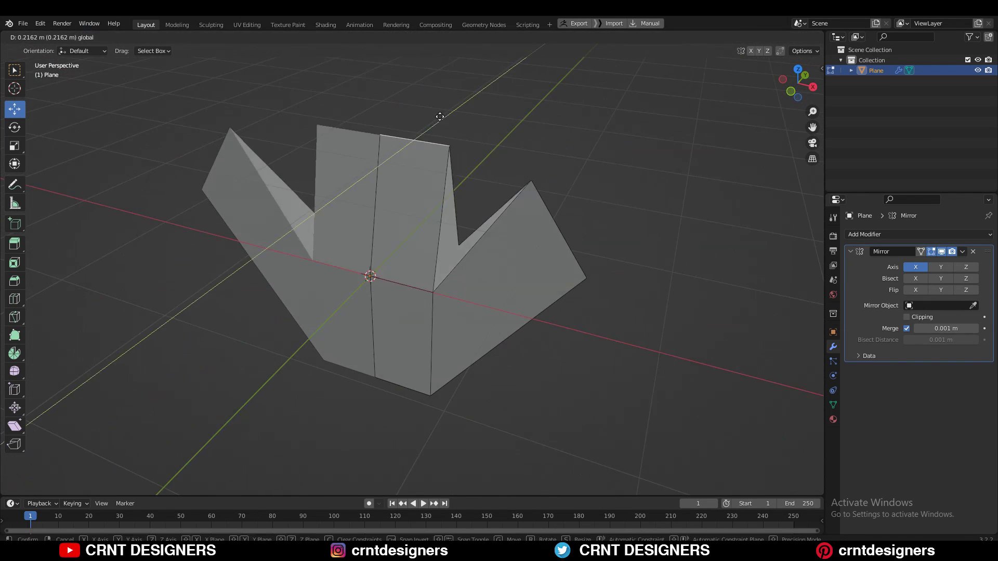
pyautogui.press('KP_1')
pyautogui.press('1')
# - Raise the right mid-height vertex to form the crown's central crest outline
pyautogui.click(439, 276)
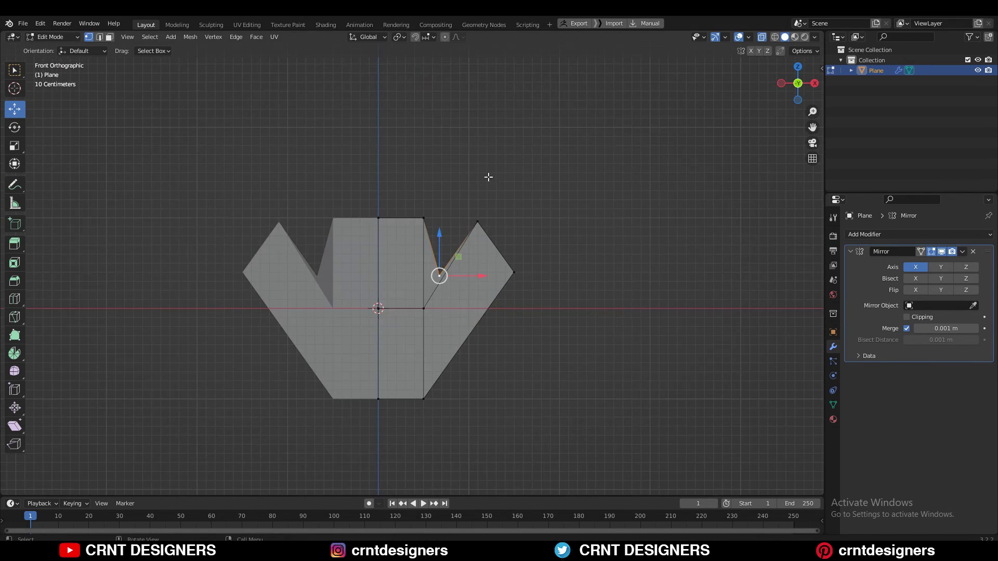
pyautogui.moveTo(487, 175); pyautogui.dragTo(501, 244, button='middle')
pyautogui.press('KP_1')
pyautogui.press('g')
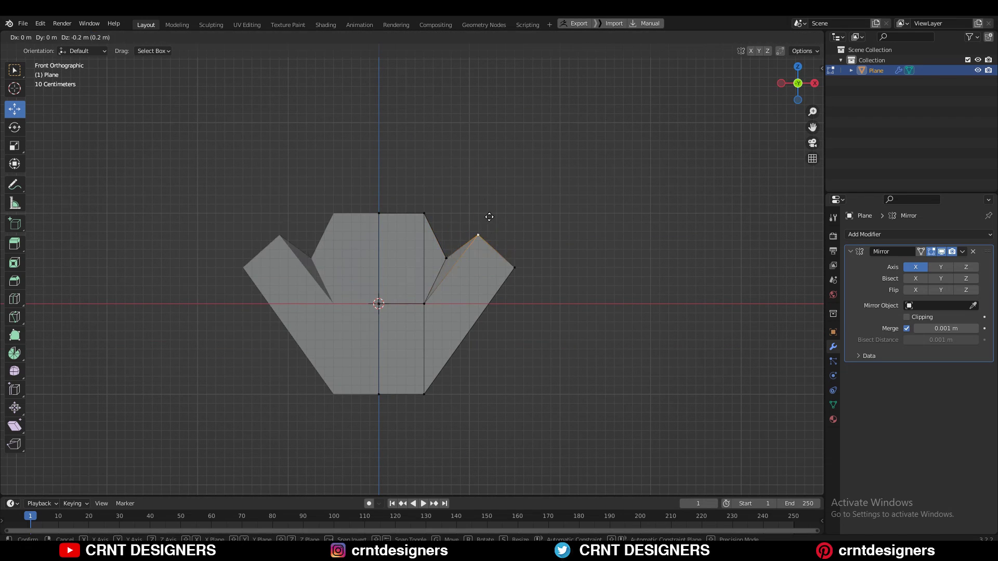
pyautogui.moveTo(502, 296); pyautogui.dragTo(530, 210, button='middle')
pyautogui.press('KP_1')
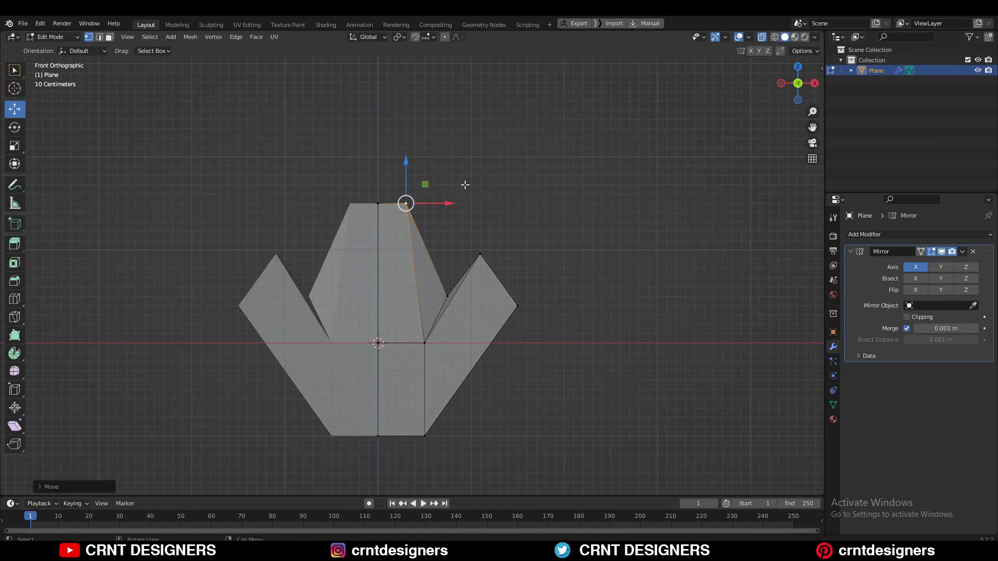
pyautogui.scroll(1, 529, 209)
pyautogui.click(453, 246)
# - Pull the right corner vertex out into a spike and dissolve the extra edges
pyautogui.keyDown('shift'); pyautogui.moveTo(540, 280); pyautogui.dragTo(564, 222, button='middle'); pyautogui.keyUp('shift')
pyautogui.click(564, 222)
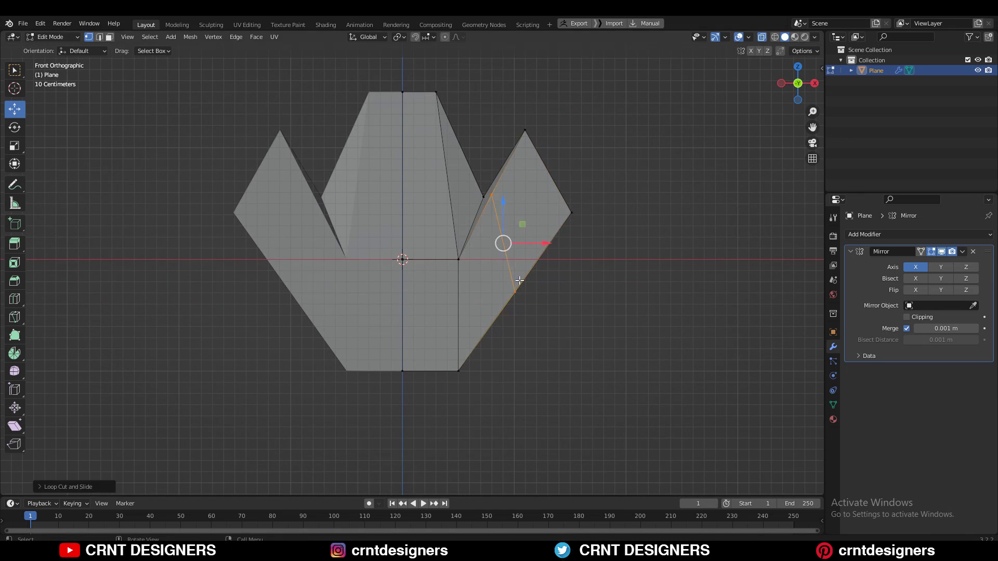
pyautogui.click(570, 287)
pyautogui.hotkey('ctrl', 'x')
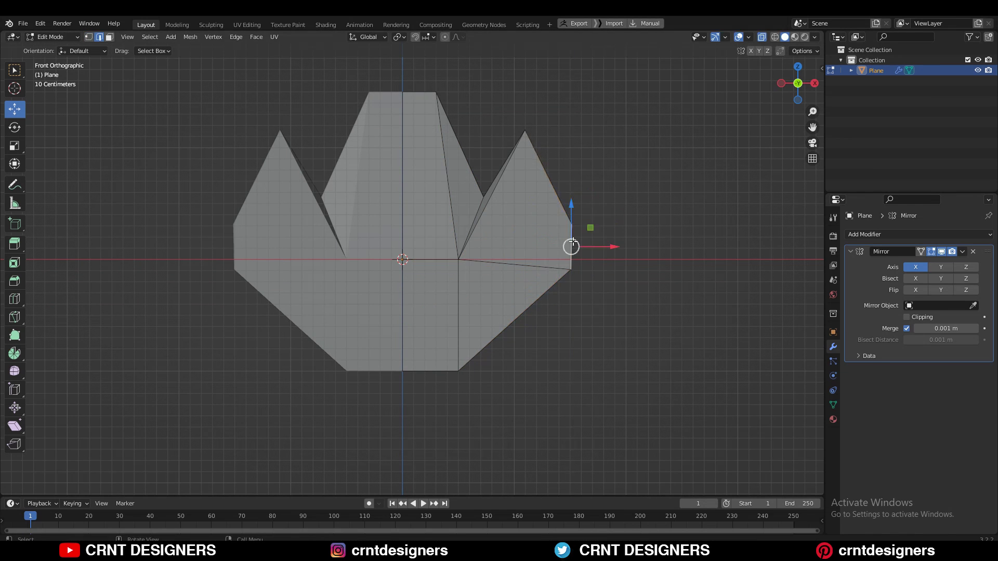
pyautogui.press('1')
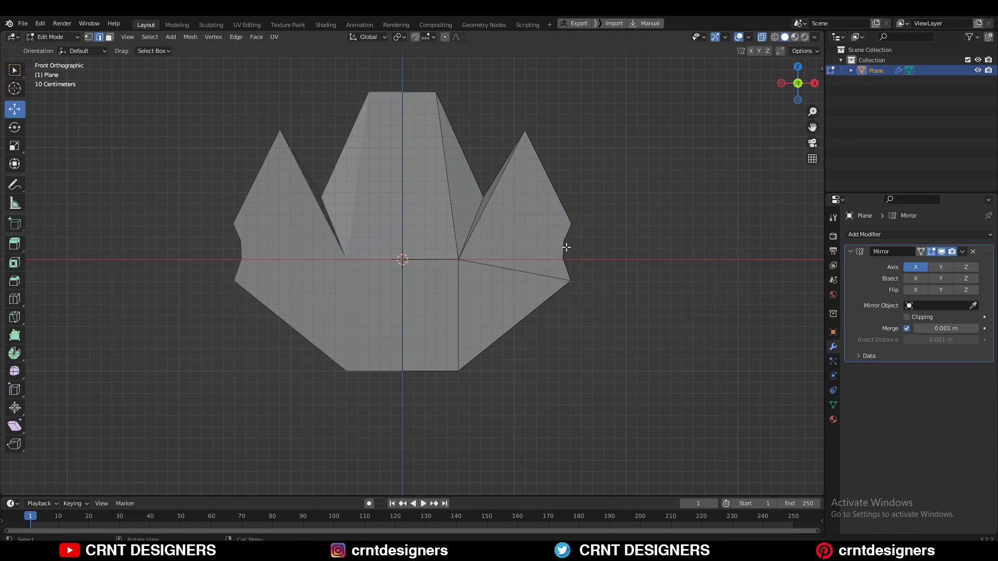
pyautogui.click(591, 250)
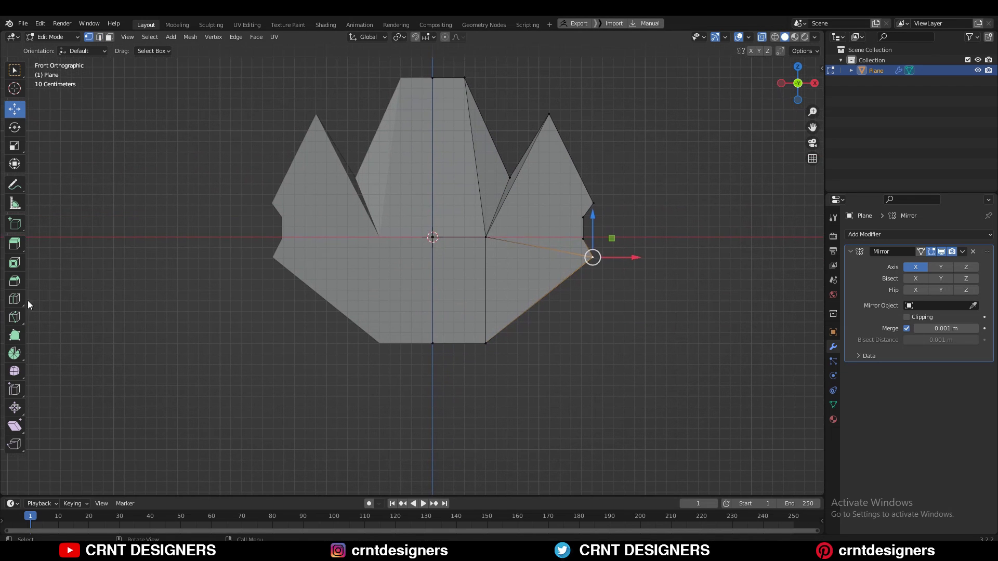
# - Knife-cut new edges ending at the mirror centre line
pyautogui.scroll(1, 593, 257)
pyautogui.press('k')
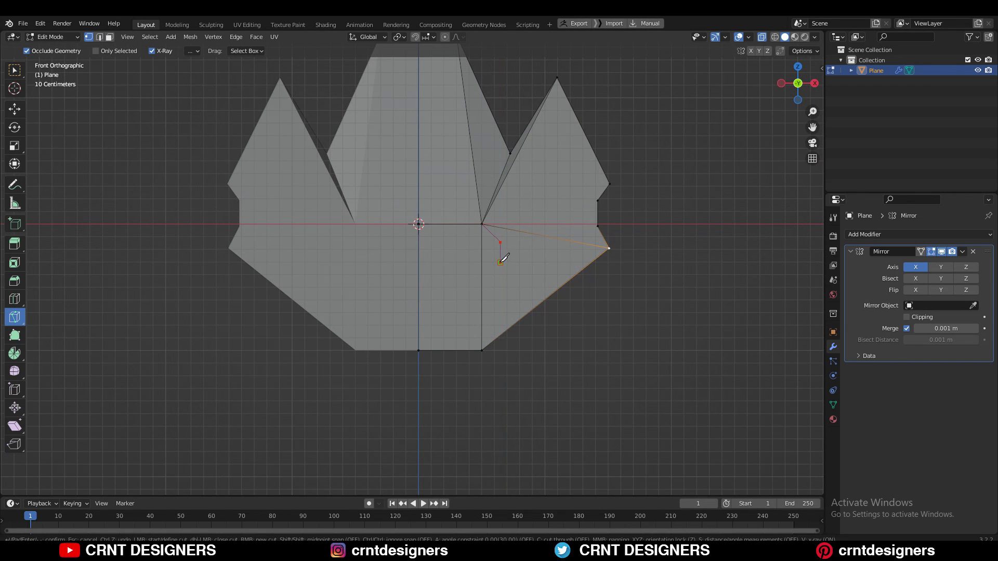
pyautogui.click(424, 290)
pyautogui.scroll(2, 447, 276)
pyautogui.press('Return')
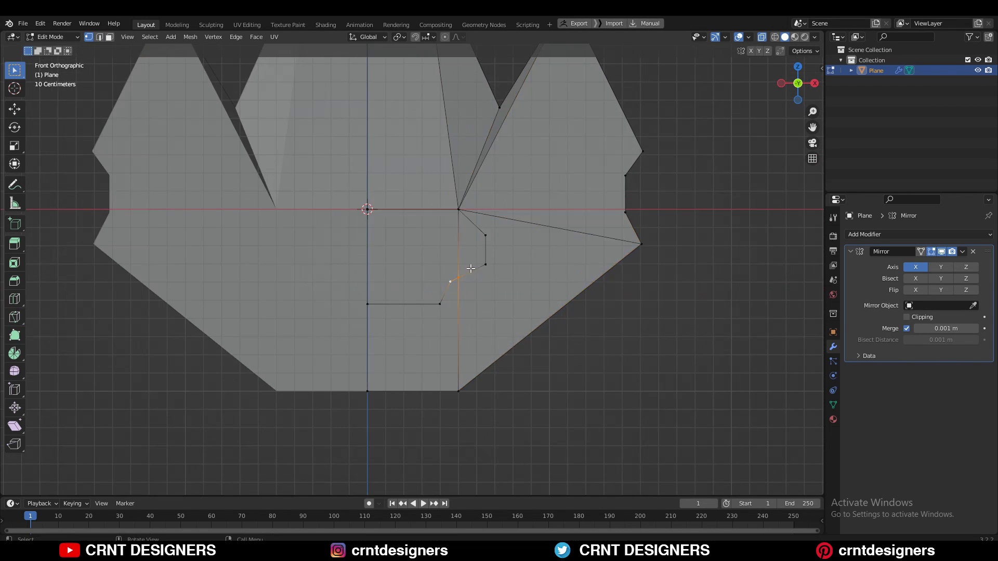
pyautogui.scroll(-3, 469, 290)
# - Pull the bottom vertices down into a pointed chin
pyautogui.press('g')
pyautogui.click(483, 412)
pyautogui.scroll(1, 475, 263)
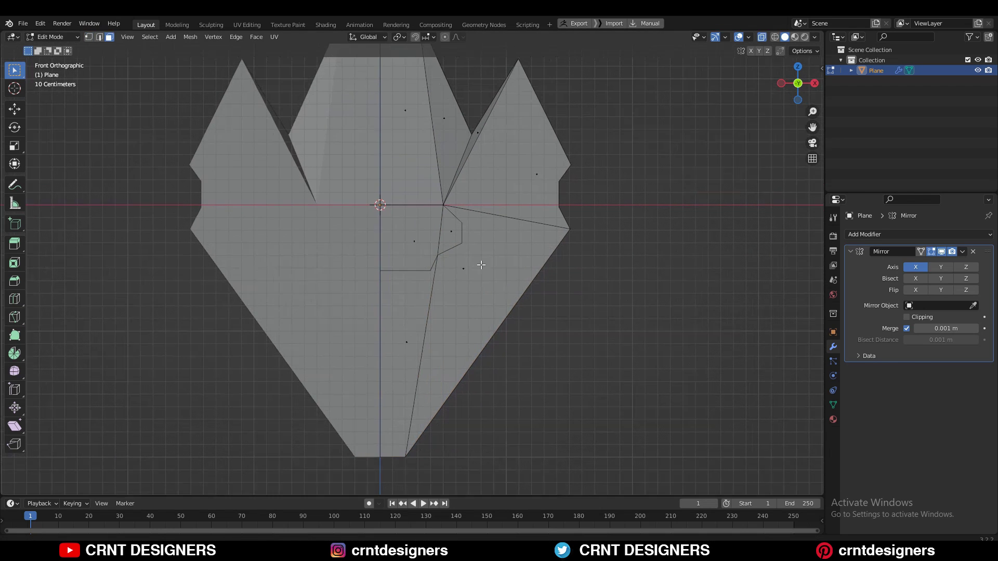
pyautogui.scroll(1, 460, 249)
pyautogui.scroll(-2, 544, 238)
# - Join the selected vertex pair with a new edge using Connect Vertex Pairs
pyautogui.rightClick(452, 263)
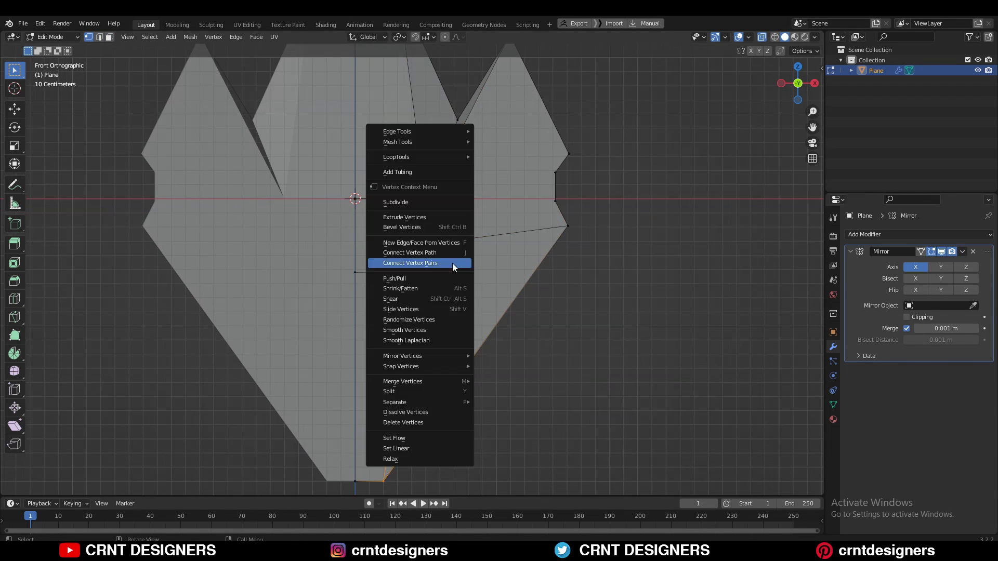
pyautogui.click(452, 263)
pyautogui.moveTo(452, 263)
pyautogui.mouseDown(button='middle')
pyautogui.moveTo(390, 279)
pyautogui.moveTo(802, 93)
pyautogui.mouseUp(button='middle')
pyautogui.moveTo(802, 93); pyautogui.dragTo(530, 281)
pyautogui.scroll(-2, 530, 281)
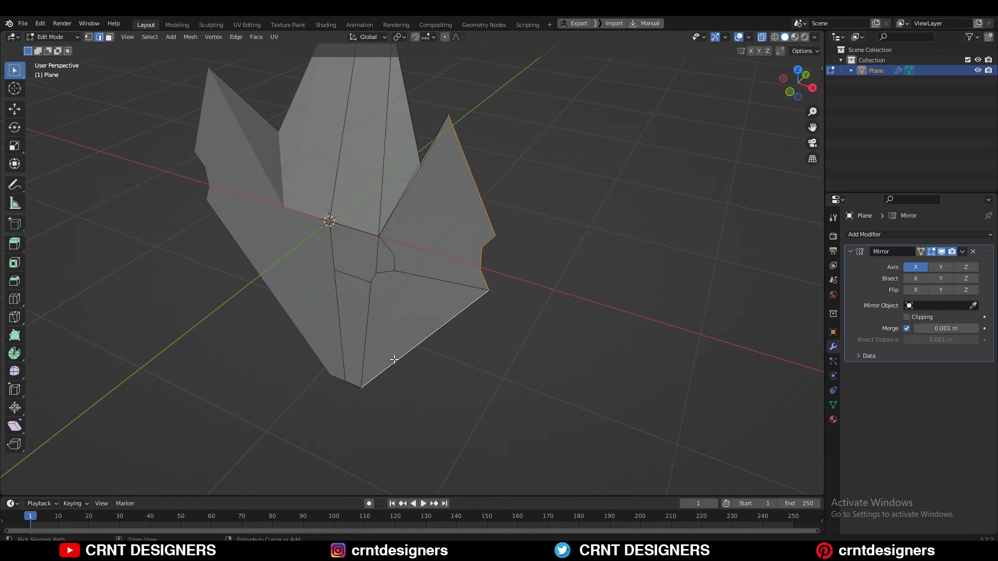
# - Nudge a right-wing vertex and check the wing from the side
pyautogui.click(15, 109)
pyautogui.moveTo(483, 197); pyautogui.dragTo(488, 195)
pyautogui.moveTo(488, 195)
pyautogui.mouseDown(button='middle')
pyautogui.moveTo(406, 155)
pyautogui.moveTo(425, 136)
pyautogui.mouseUp(button='middle')
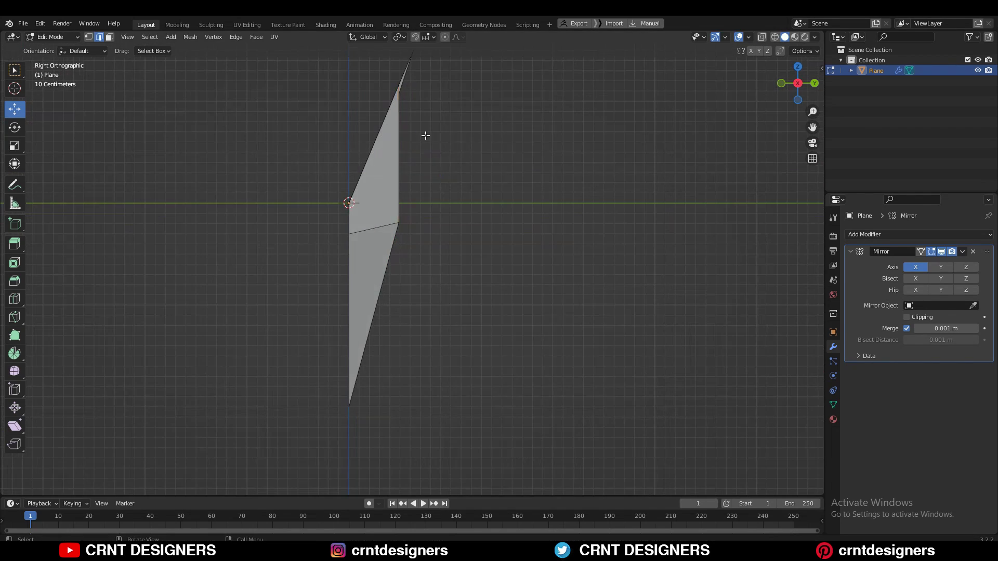
pyautogui.scroll(2, 425, 135)
pyautogui.moveTo(432, 236); pyautogui.dragTo(487, 224, button='middle')
pyautogui.press('KP_1')
pyautogui.scroll(-2, 556, 204)
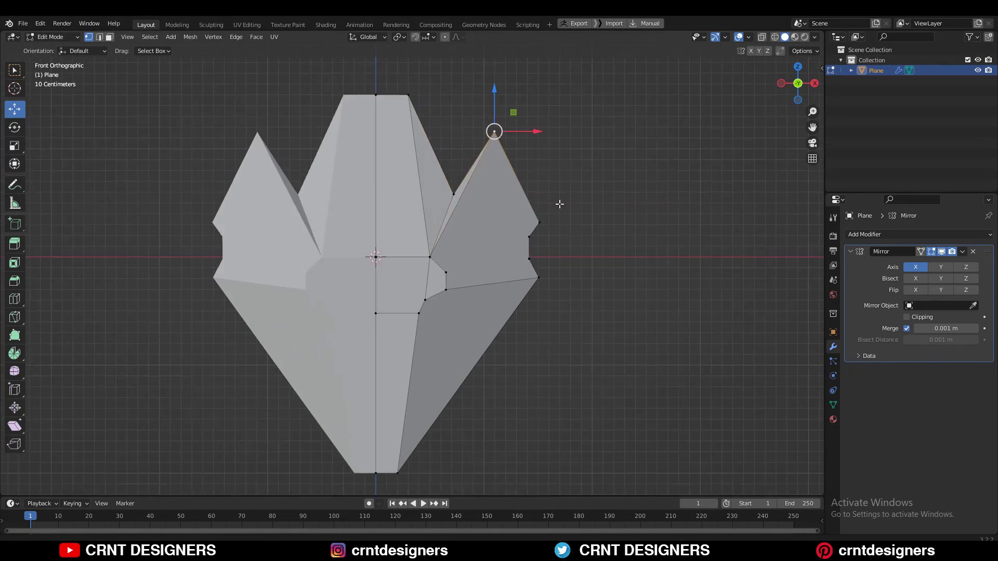
pyautogui.scroll(2, 590, 171)
# - Move the wing vertex vertically along Z
pyautogui.rightClick(610, 163)
pyautogui.click(610, 163)
pyautogui.press('g')
pyautogui.press('z')
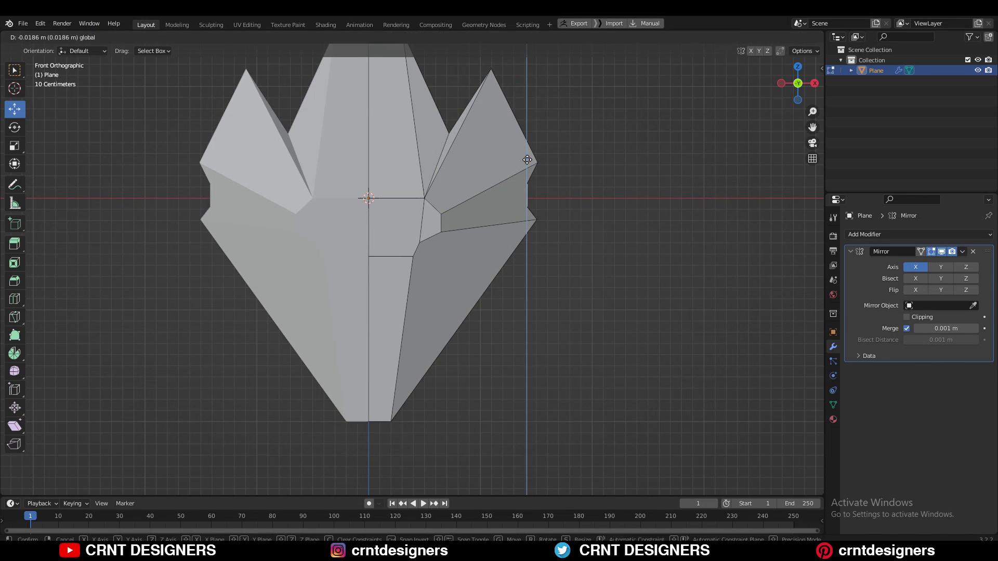
pyautogui.click(526, 160)
pyautogui.moveTo(527, 159)
pyautogui.mouseDown(button='middle')
pyautogui.moveTo(658, 194)
pyautogui.moveTo(513, 221)
pyautogui.moveTo(714, 123)
pyautogui.mouseUp(button='middle')
pyautogui.rightClick(658, 194)
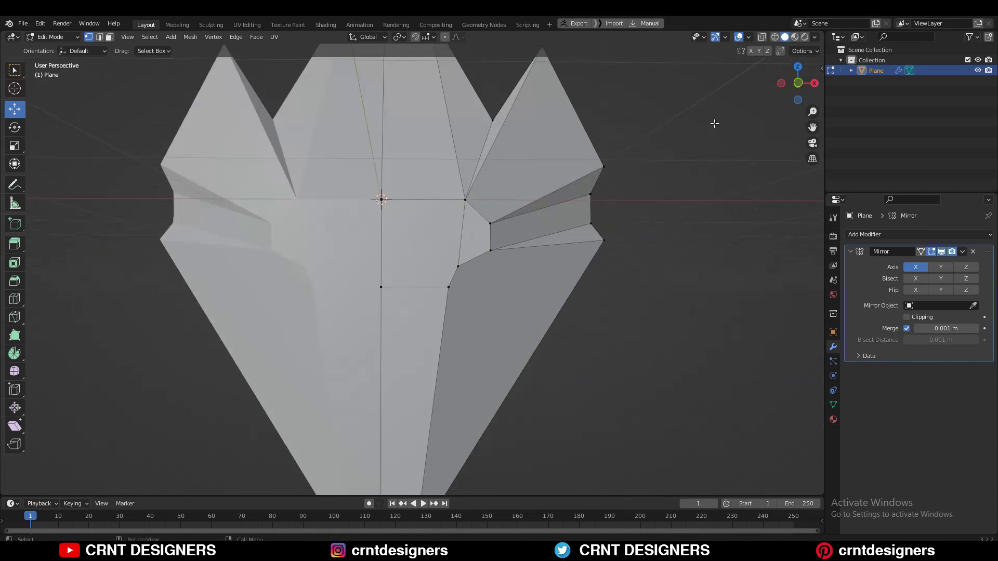
pyautogui.press('KP_1')
# - Reposition the inner vertex beside the centre face
pyautogui.click(460, 246)
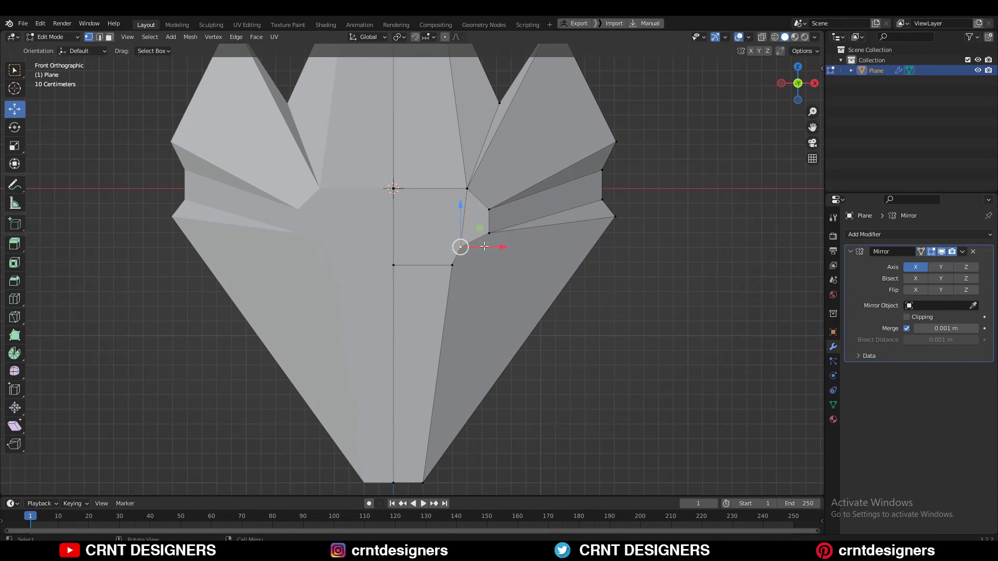
pyautogui.click(461, 206)
pyautogui.scroll(-1, 452, 211)
pyautogui.press('g')
pyautogui.click(491, 239)
pyautogui.scroll(2, 526, 230)
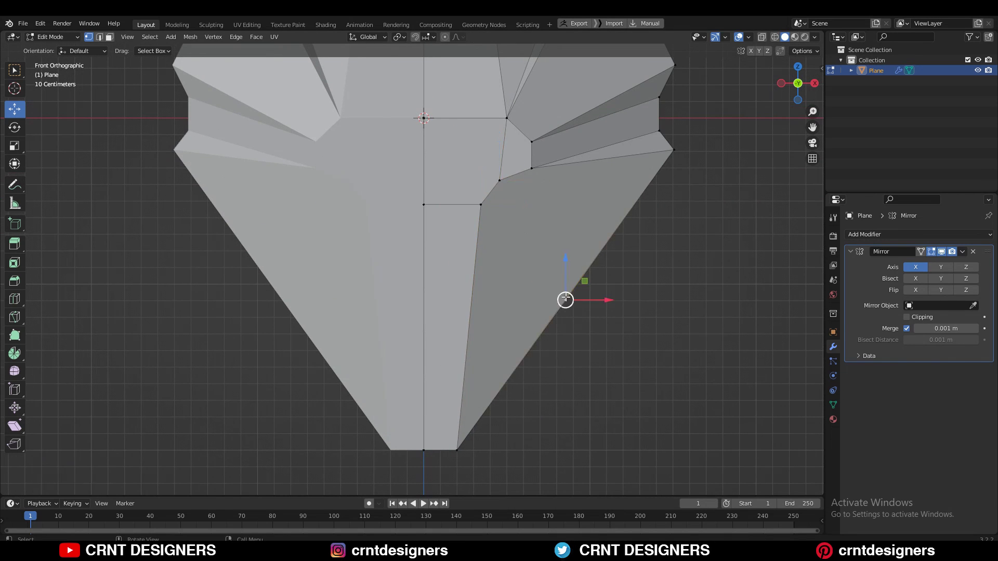
pyautogui.rightClick(565, 299)
pyautogui.press('Escape')
pyautogui.scroll(-2, 505, 241)
# - Finalize the inner vertex position and begin a knife cut across the centre face
pyautogui.press('g')
pyautogui.click(496, 235)
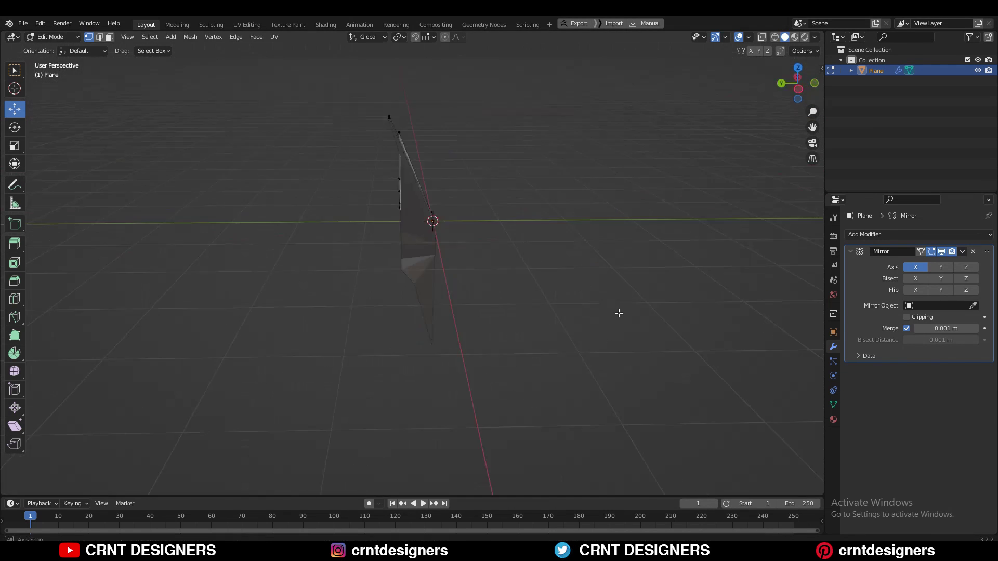
pyautogui.scroll(3, 468, 260)
pyautogui.press('k')
pyautogui.scroll(2, 649, 201)
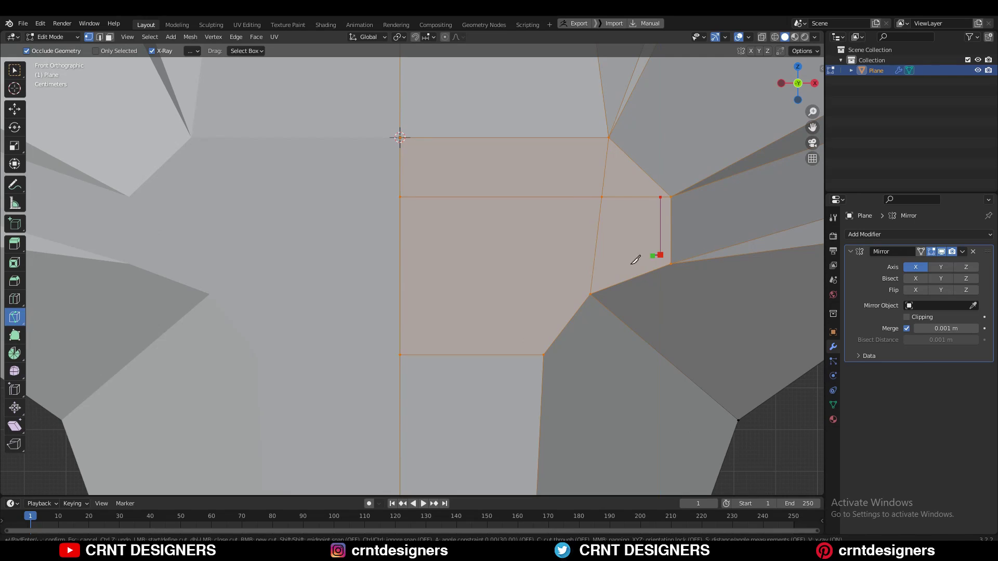
# - Complete the centre-panel cut by connecting its vertices and edge
pyautogui.rightClick(576, 281)
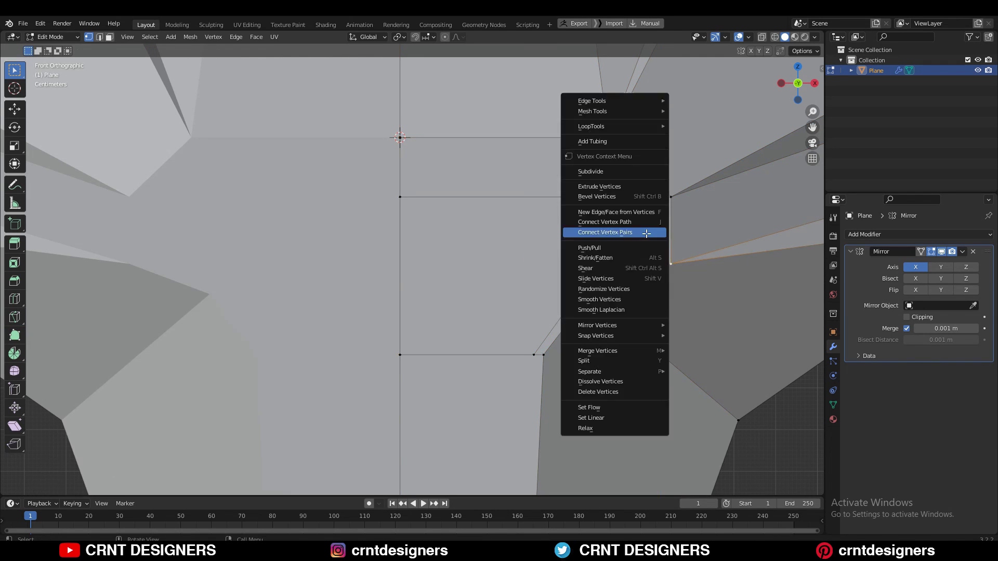
pyautogui.press('Escape')
pyautogui.scroll(-1, 577, 281)
pyautogui.press('2')
pyautogui.click(523, 214)
pyautogui.press('1')
pyautogui.scroll(1, 522, 214)
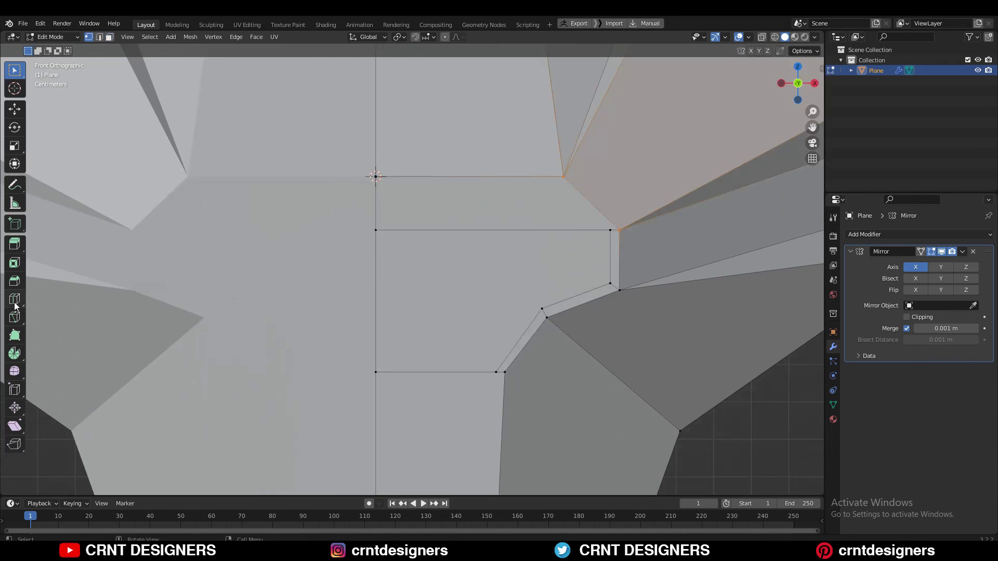
pyautogui.press('Return')
# - Inset the lower centre face, leaving a thin border strip
pyautogui.click(494, 312)
pyautogui.press('i')
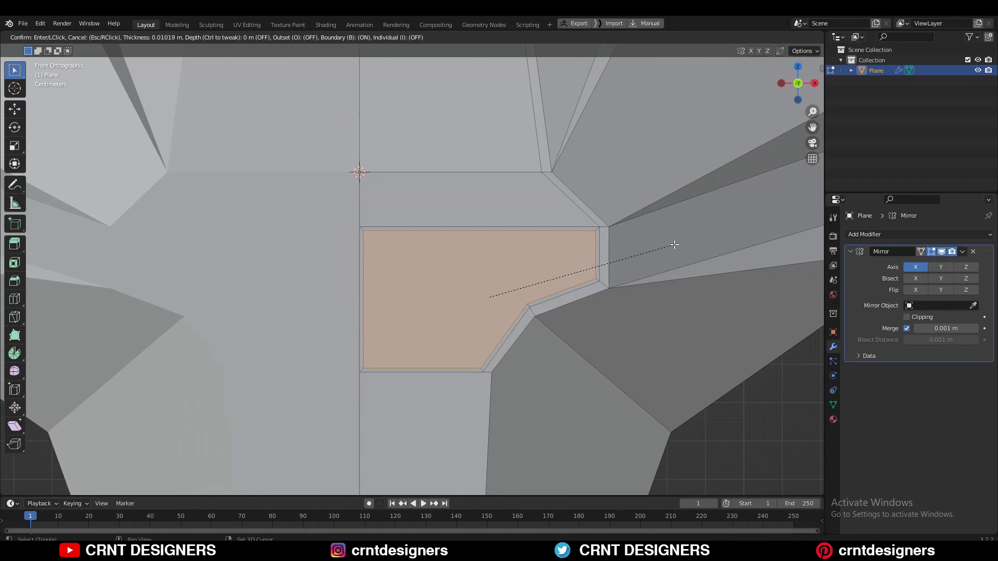
pyautogui.press('1')
pyautogui.scroll(-2, 585, 226)
# - Knife-cut an edge from the panel corner down to the pointed bottom
pyautogui.keyDown('shift'); pyautogui.moveTo(585, 226); pyautogui.dragTo(509, 162, button='middle'); pyautogui.keyUp('shift')
pyautogui.press('k')
pyautogui.scroll(-3, 490, 183)
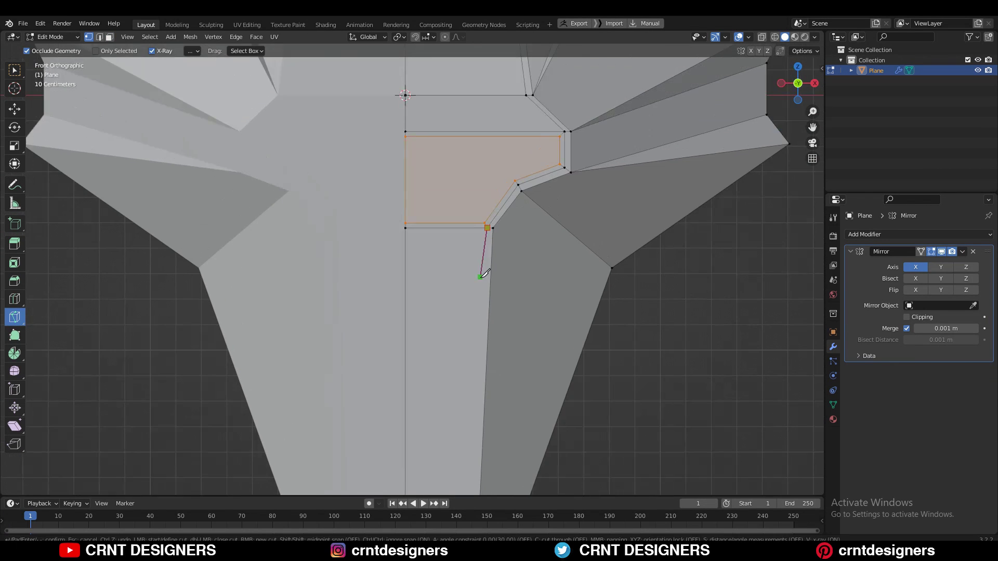
pyautogui.click(434, 455)
pyautogui.press('Return')
pyautogui.scroll(4, 558, 172)
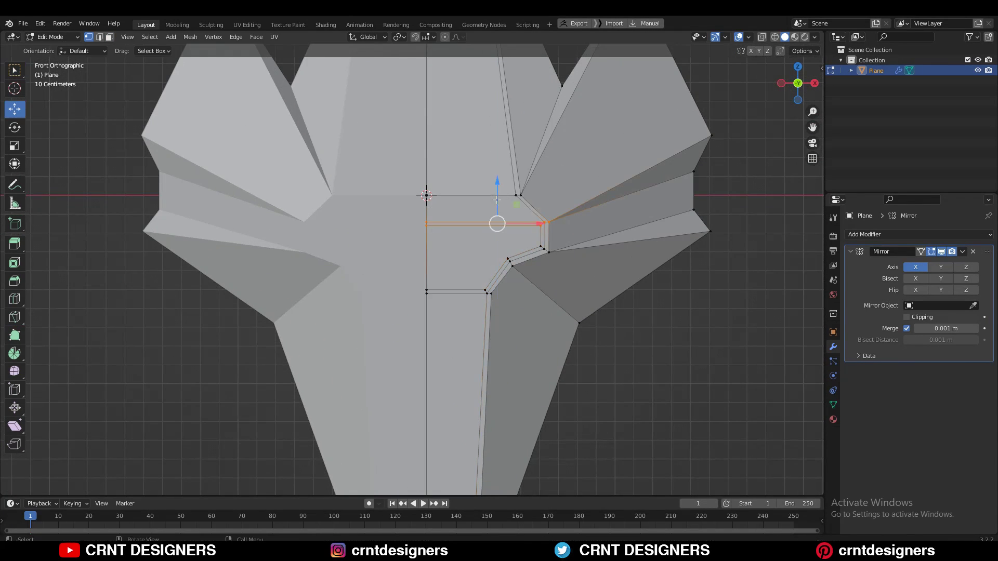
# - Knife-cut a new edge starting at the centre line
pyautogui.moveTo(501, 178); pyautogui.dragTo(568, 154, button='middle')
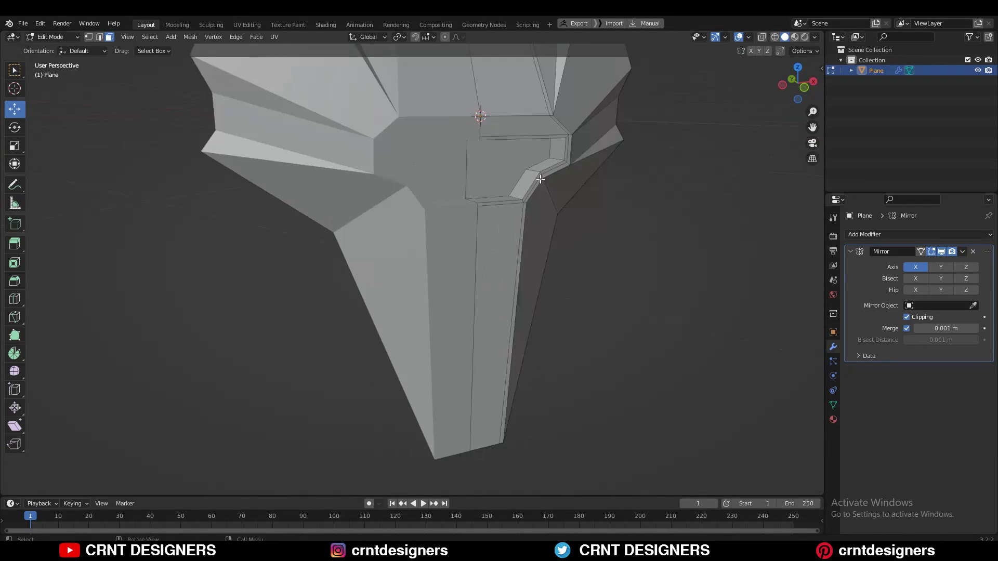
pyautogui.press('KP_1')
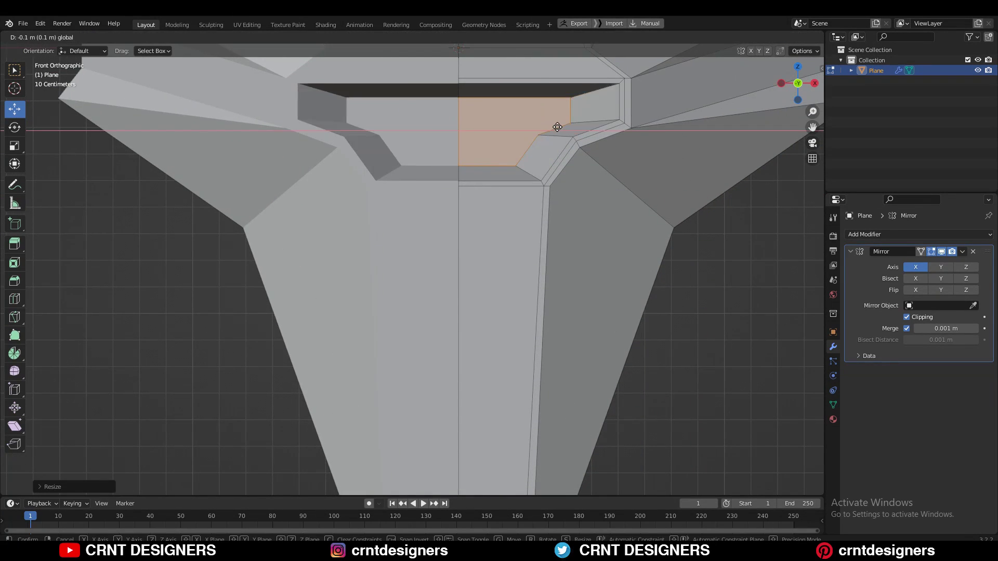
pyautogui.click(557, 128)
pyautogui.scroll(-3, 534, 225)
pyautogui.scroll(4, 478, 252)
pyautogui.press('k')
pyautogui.click(419, 282)
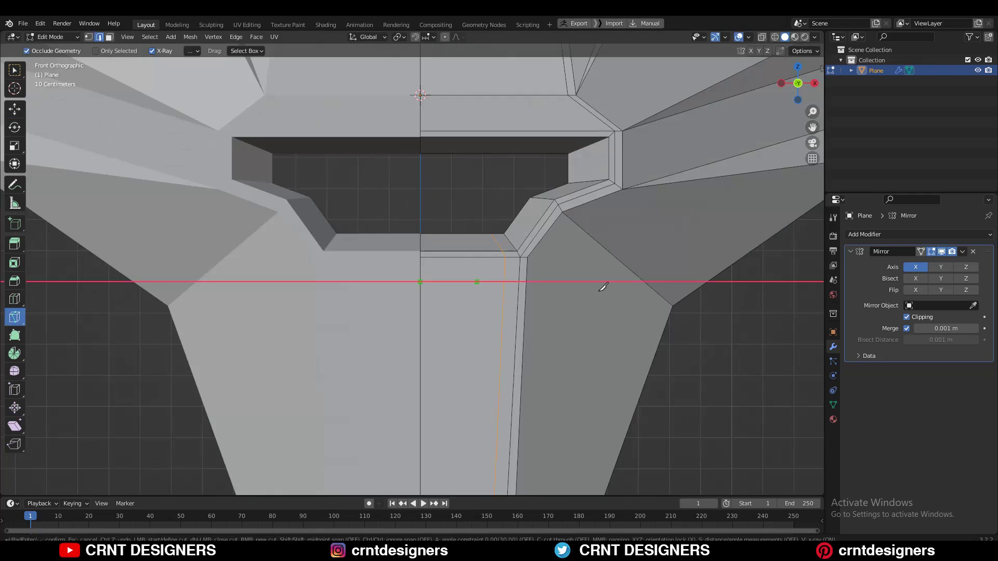
pyautogui.press('Return')
# - Shift the vertex beside the mouth opening horizontally along X
pyautogui.moveTo(603, 288); pyautogui.dragTo(552, 273, button='middle')
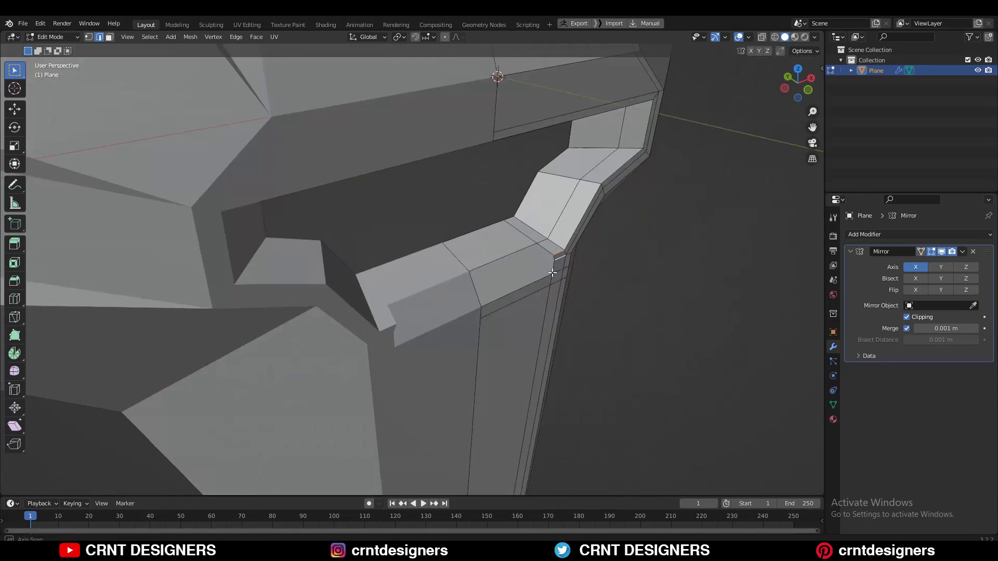
pyautogui.press('KP_1')
pyautogui.press('s')
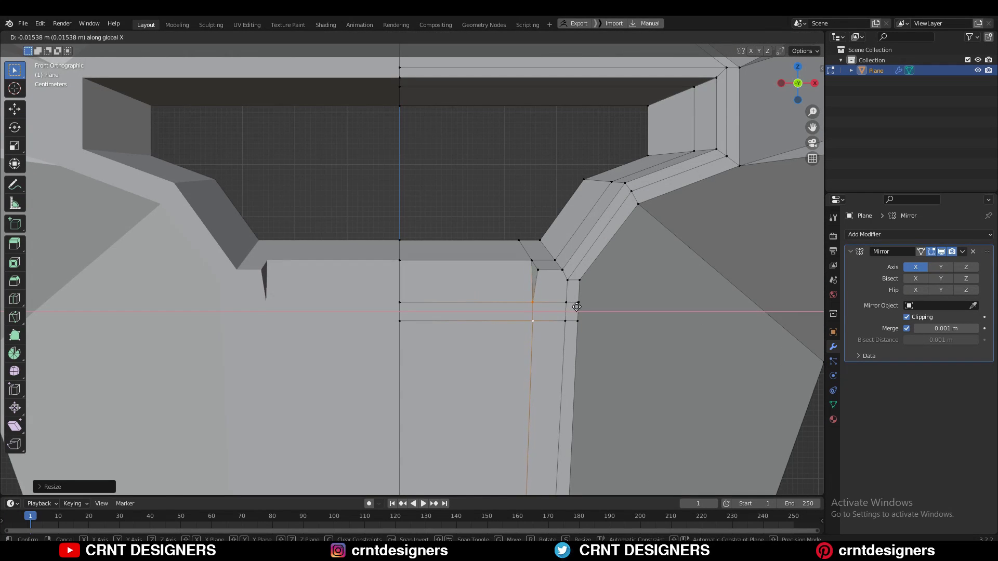
pyautogui.click(576, 307)
pyautogui.click(540, 268)
pyautogui.press('g')
pyautogui.press('x')
pyautogui.click(528, 268)
# - Refine the horizontal shift of the mouth-side vertex, checking it from several angles
pyautogui.moveTo(528, 269); pyautogui.dragTo(541, 305, button='middle')
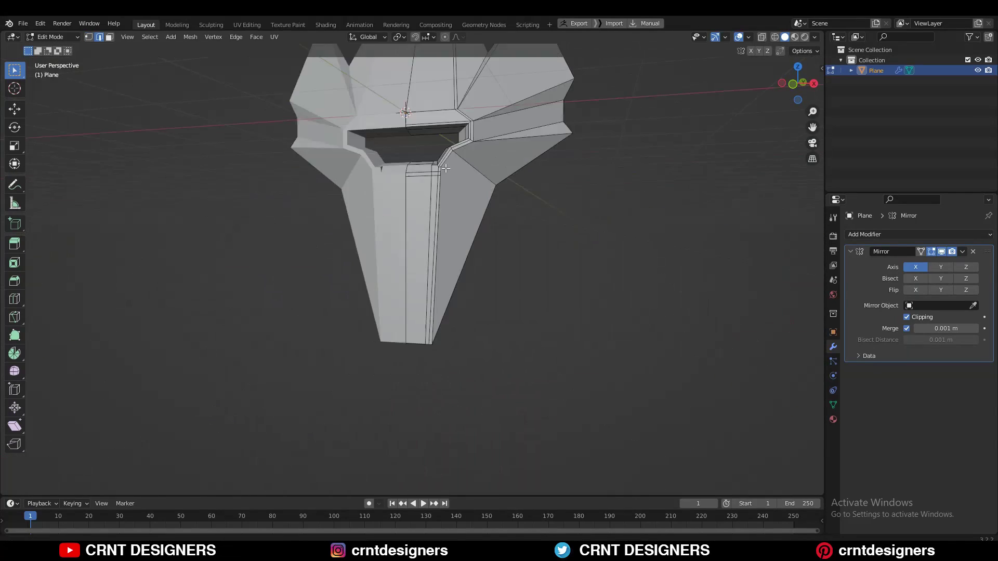
pyautogui.press('KP_1')
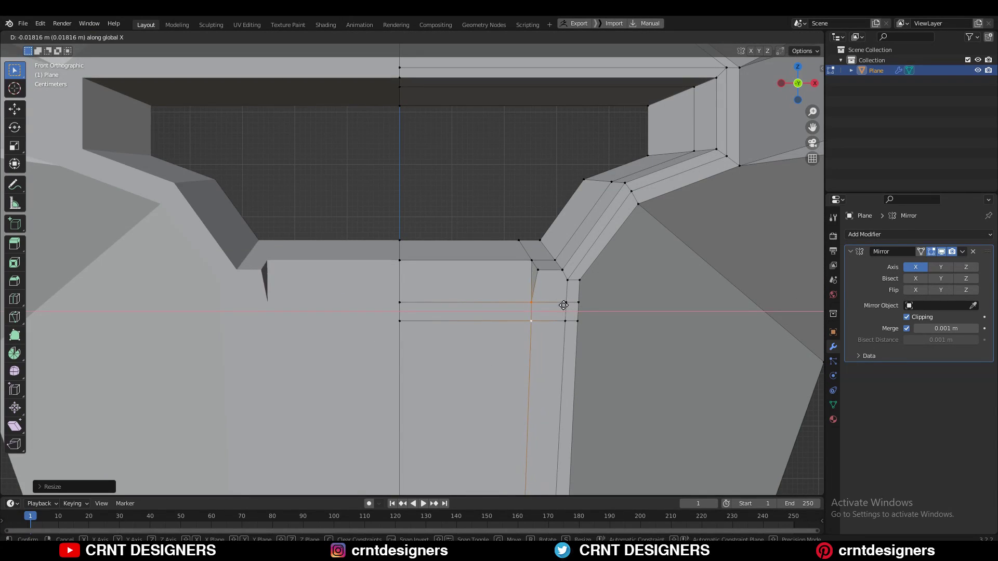
pyautogui.click(564, 305)
pyautogui.moveTo(564, 305)
pyautogui.mouseDown(button='middle')
pyautogui.moveTo(535, 265)
pyautogui.moveTo(552, 268)
pyautogui.mouseUp(button='middle')
pyautogui.press('KP_1')
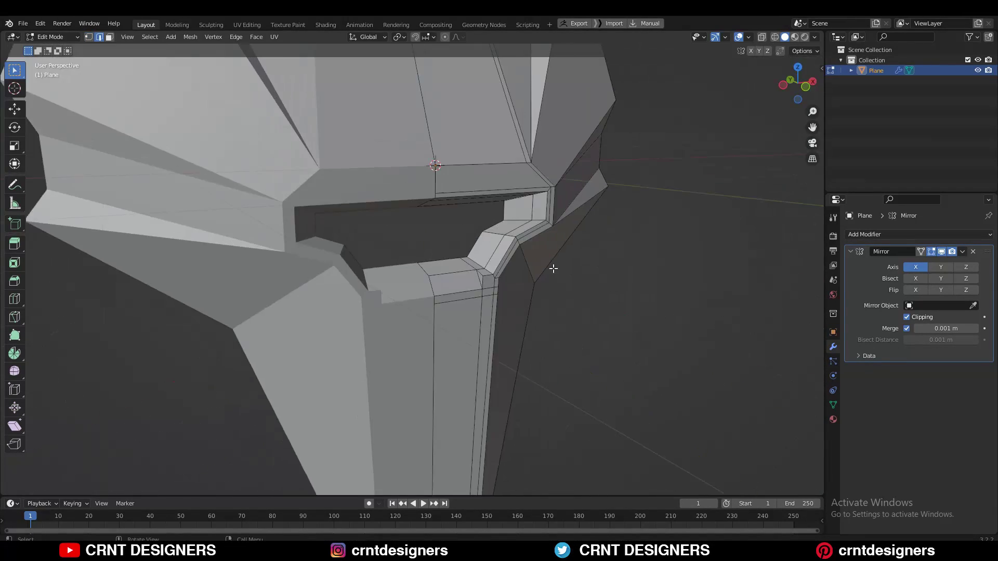
# - Add a vertical edge loop running down the chin
pyautogui.scroll(-5, 553, 268)
pyautogui.press('KP_1')
pyautogui.scroll(6, 455, 292)
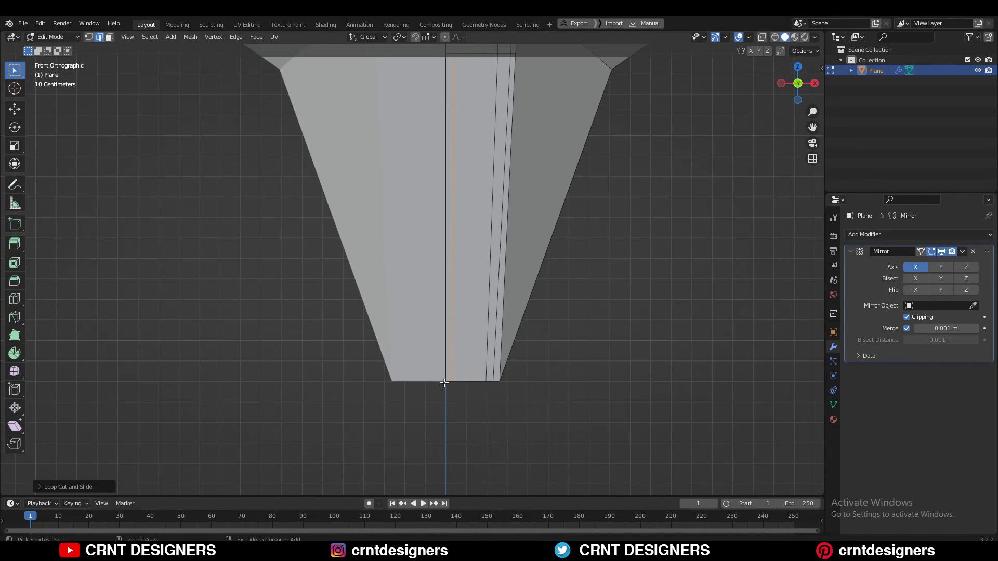
pyautogui.moveTo(444, 383); pyautogui.dragTo(637, 207, button='middle')
pyautogui.scroll(5, 501, 249)
pyautogui.moveTo(501, 249); pyautogui.dragTo(577, 208, button='middle')
# - Save the file, then add an upright plane and delete its left half
pyautogui.press('KP_1')
pyautogui.hotkey('ctrl', 's')
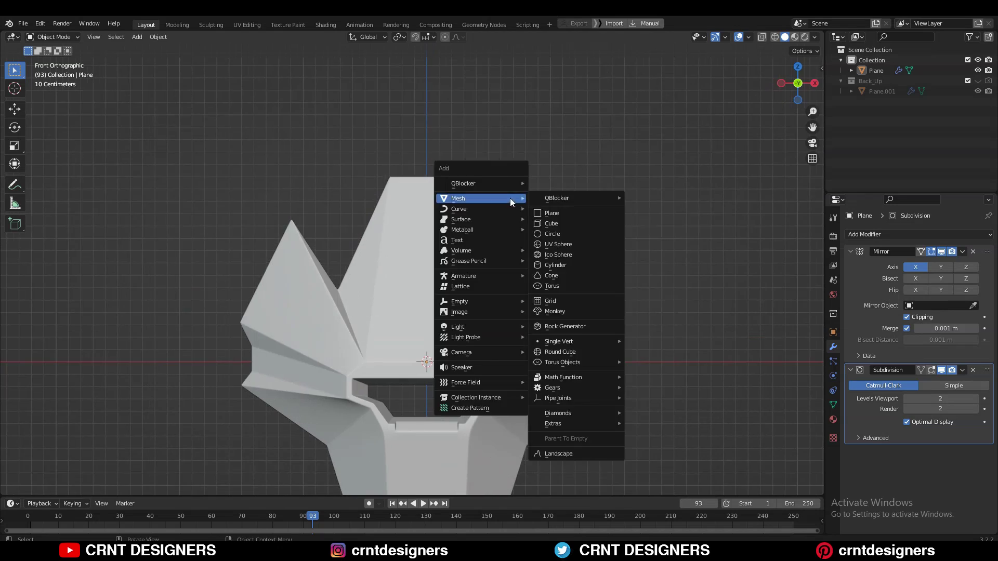
pyautogui.click(551, 213)
pyautogui.press('Tab')
pyautogui.press('x')
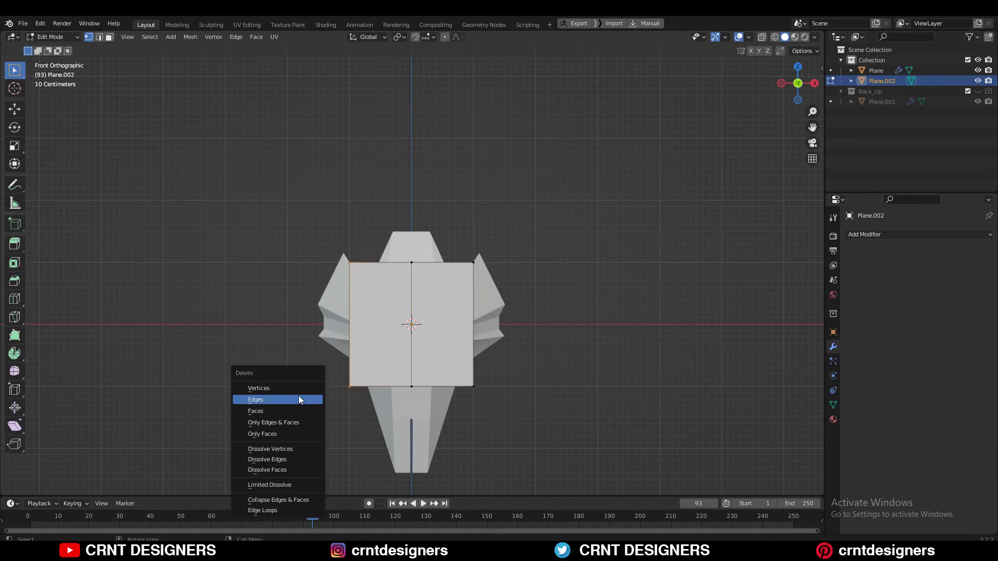
pyautogui.click(299, 400)
pyautogui.press('Tab')
# - Add a Mirror modifier to the half plane and raise it 1.3 m above the mask
pyautogui.click(919, 234)
pyautogui.click(748, 347)
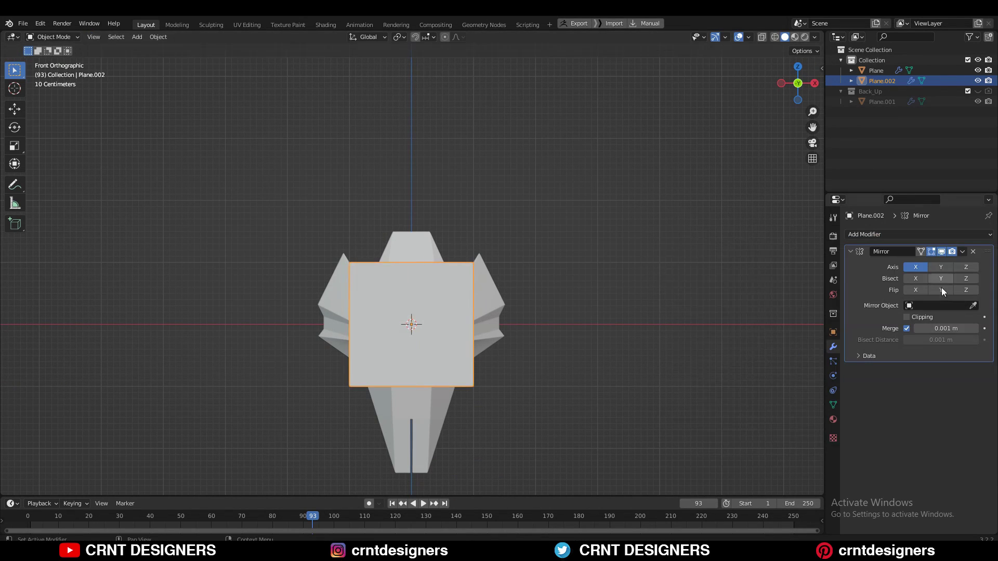
pyautogui.click(468, 324)
pyautogui.scroll(2, 468, 324)
pyautogui.moveTo(434, 291); pyautogui.dragTo(442, 183)
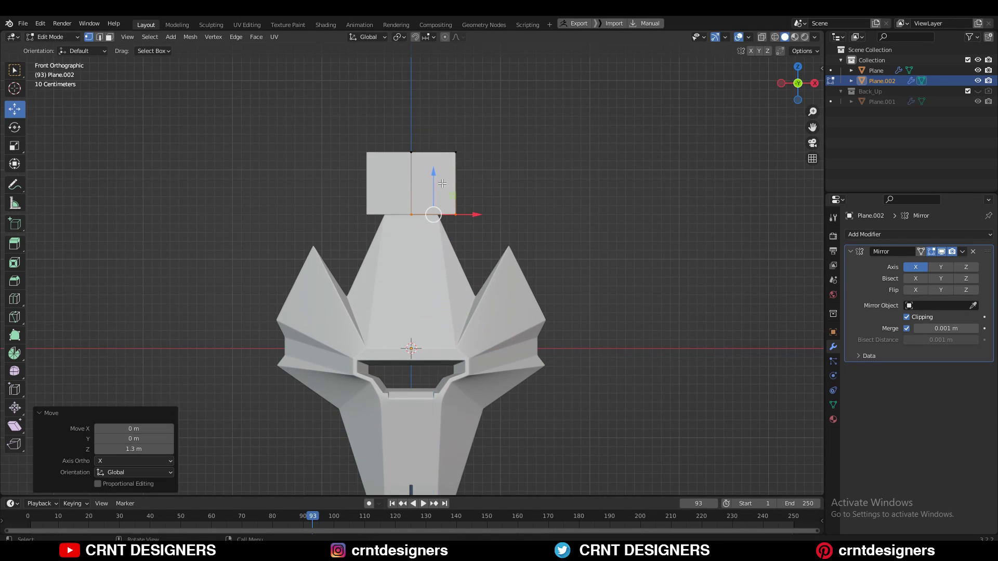
pyautogui.scroll(3, 441, 183)
# - Push the plane 0.3 m forward along Y in side view
pyautogui.press('KP_3')
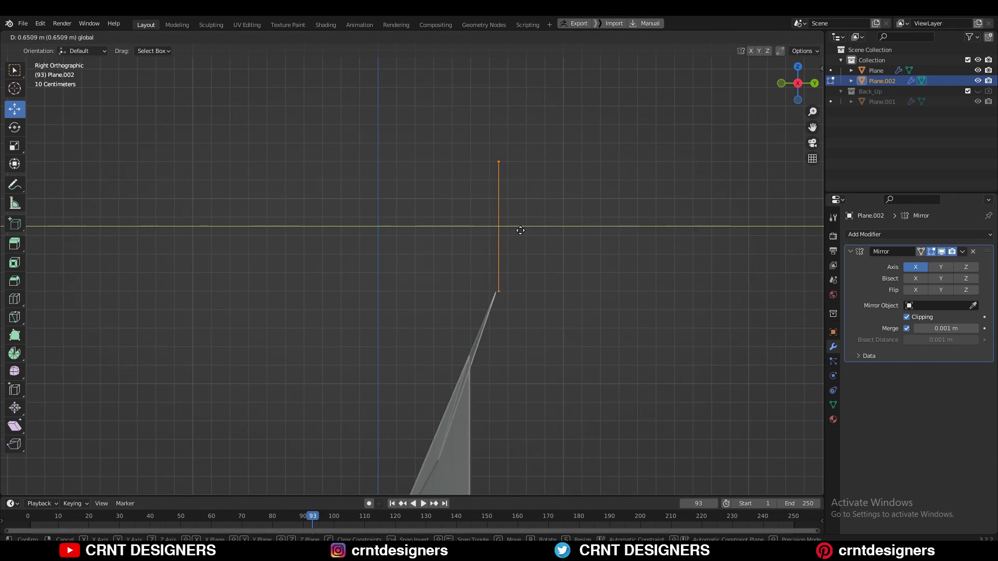
pyautogui.click(400, 274)
pyautogui.press('g')
pyautogui.press('y')
pyautogui.click(482, 202)
pyautogui.press('KP_1')
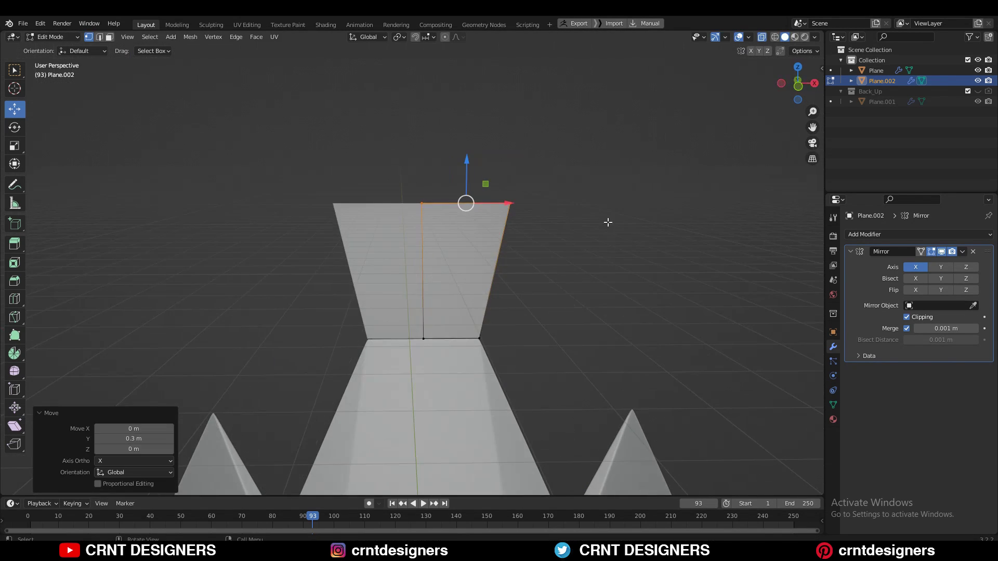
# - Snap the plane's lower corner vertex down onto the mask's brow
pyautogui.scroll(2, 491, 208)
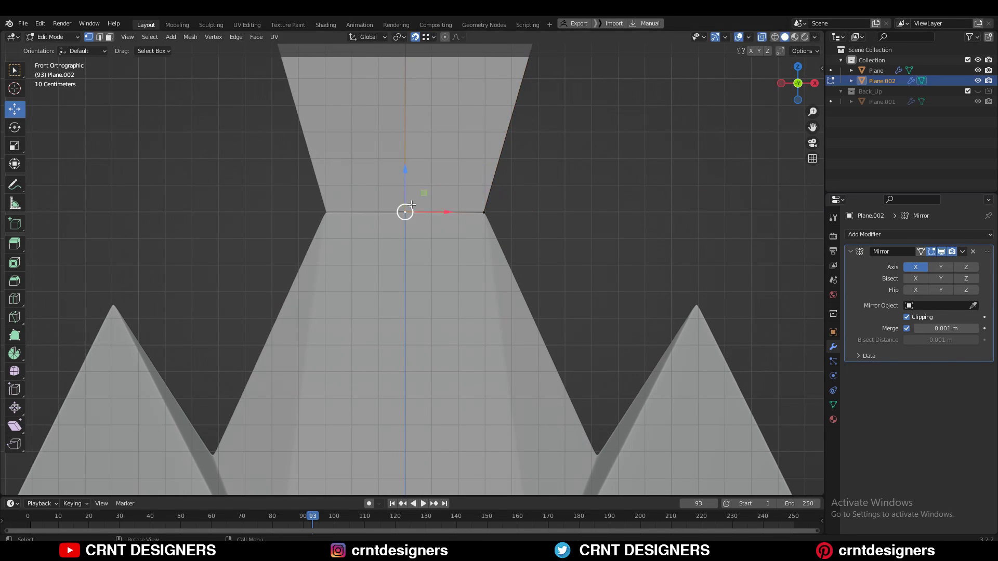
pyautogui.scroll(-3, 411, 205)
pyautogui.moveTo(521, 363); pyautogui.dragTo(521, 395)
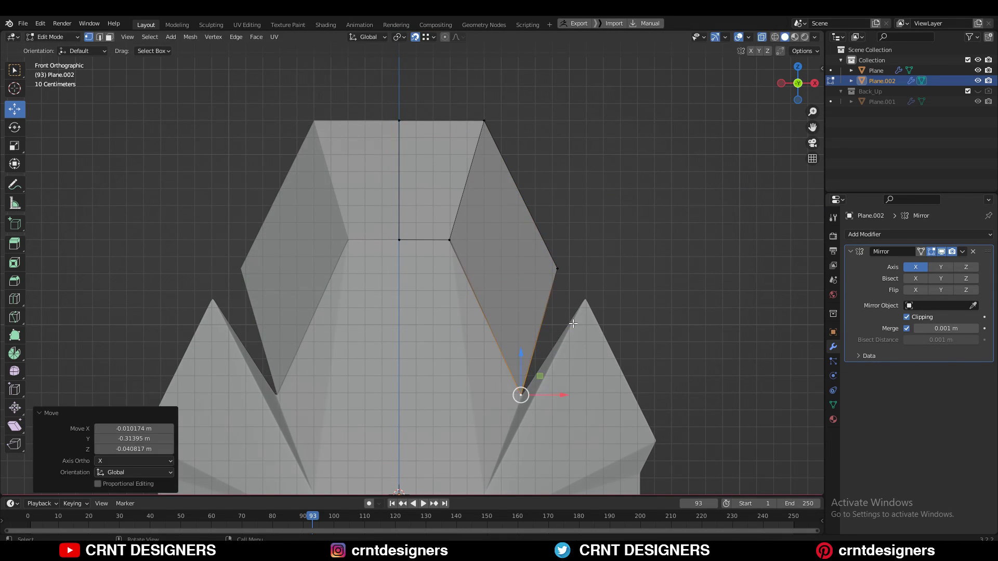
pyautogui.moveTo(584, 283); pyautogui.dragTo(602, 194, button='middle')
pyautogui.scroll(5, 471, 366)
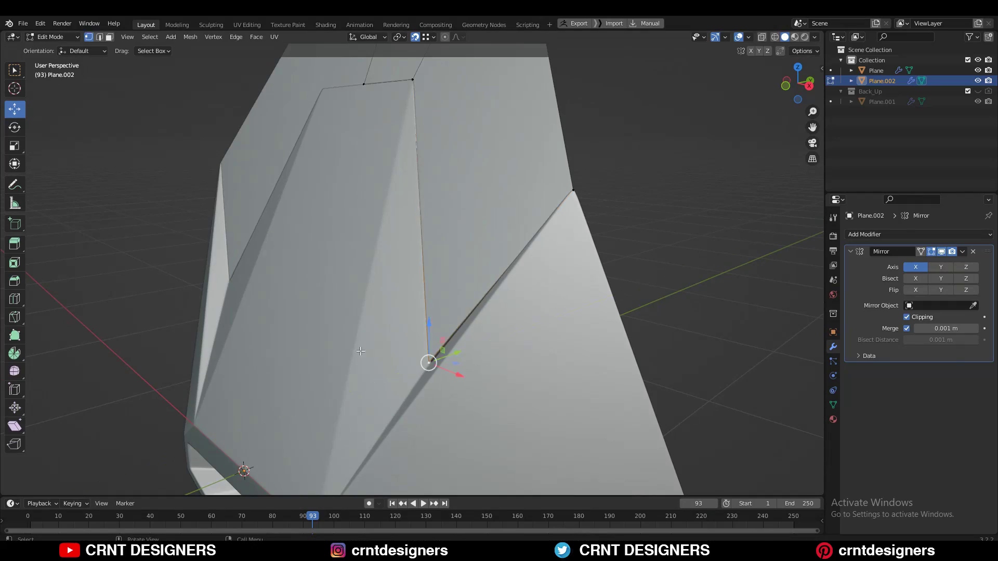
pyautogui.scroll(-4, 360, 352)
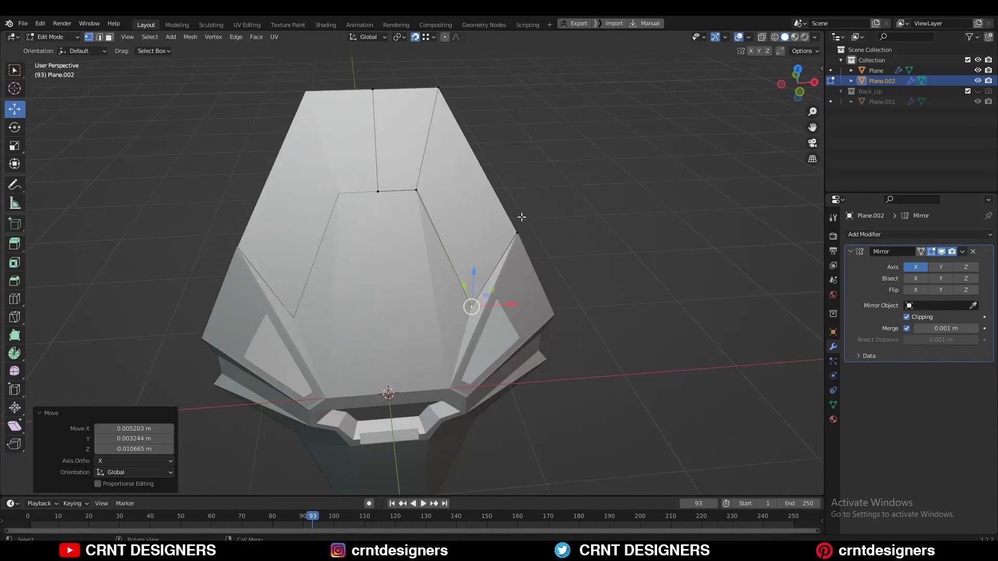
pyautogui.moveTo(561, 295); pyautogui.dragTo(527, 243, button='middle')
pyautogui.press('g')
pyautogui.press('y')
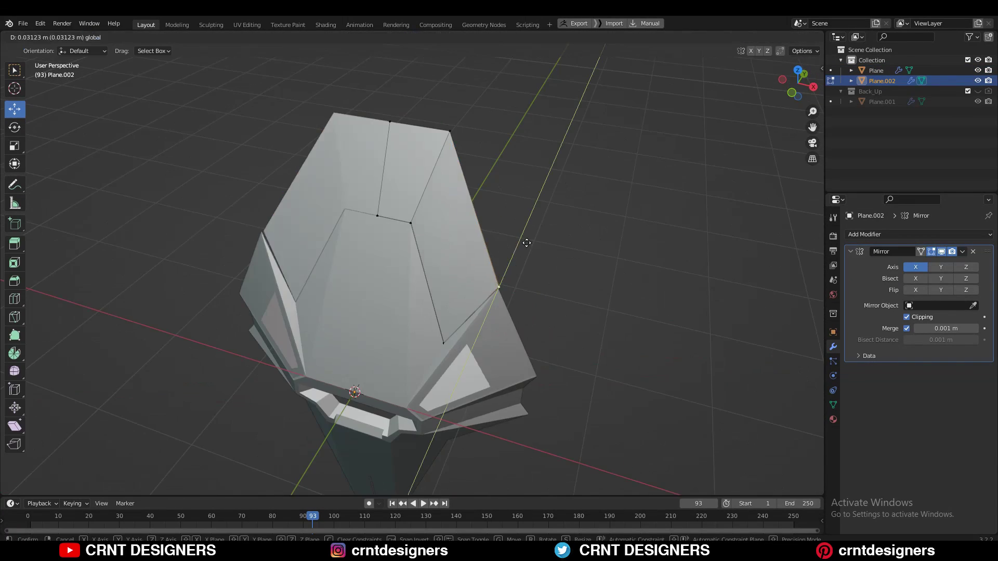
pyautogui.click(526, 243)
pyautogui.press('KP_1')
# - Push the helmet piece's top edge back 0.31868 m along Y
pyautogui.click(430, 138)
pyautogui.moveTo(430, 139)
pyautogui.mouseDown(button='middle')
pyautogui.moveTo(444, 278)
pyautogui.moveTo(442, 244)
pyautogui.moveTo(436, 250)
pyautogui.moveTo(512, 116)
pyautogui.mouseUp(button='middle')
pyautogui.press('g')
pyautogui.press('y')
pyautogui.click(436, 260)
pyautogui.press('KP_3')
pyautogui.press('g')
pyautogui.press('y')
pyautogui.click(512, 135)
pyautogui.press('KP_1')
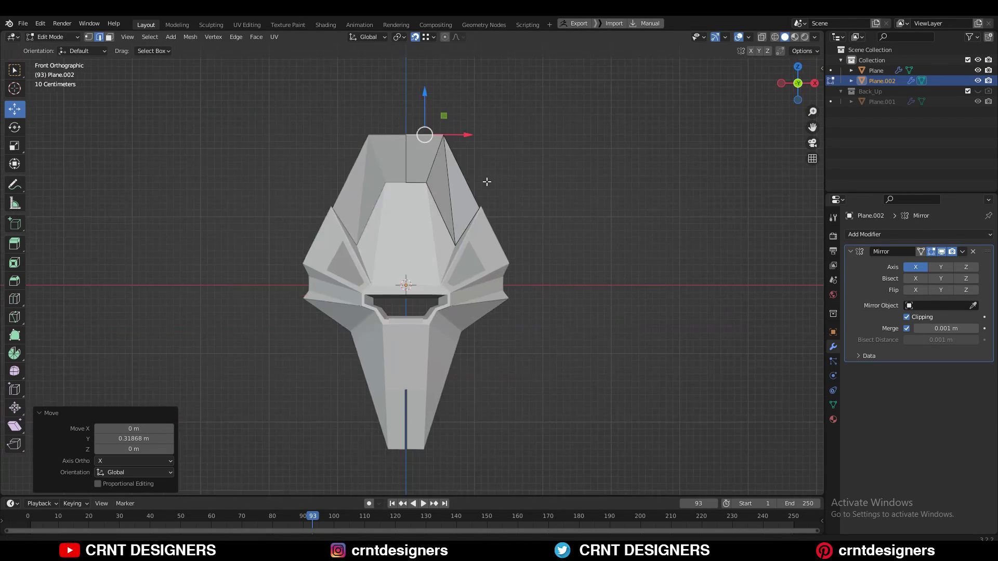
# - Adjust the selected helmet geometry vertically along Z
pyautogui.scroll(3, 487, 181)
pyautogui.press('g')
pyautogui.press('z')
pyautogui.click(483, 145)
pyautogui.scroll(2, 538, 210)
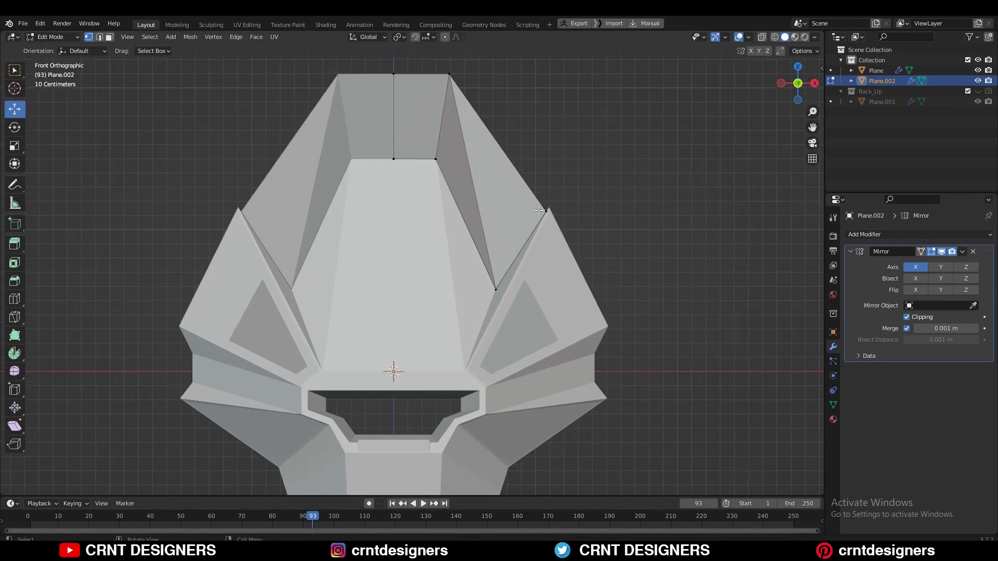
pyautogui.moveTo(550, 99); pyautogui.dragTo(363, 156, button='middle')
pyautogui.scroll(-3, 364, 156)
# - Duplicate the upper right side face and place the copy outward
pyautogui.press('KP_1')
pyautogui.press('3')
pyautogui.click(439, 166)
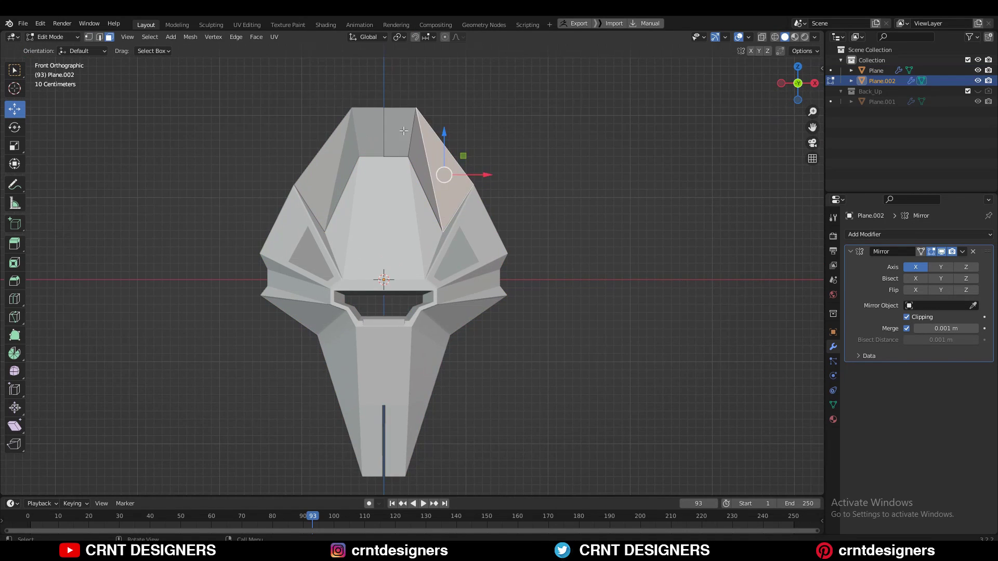
pyautogui.hotkey('shift', 'd')
pyautogui.click(520, 158)
# - Separate the duplicated face into its own object, Plane.003, and select it
pyautogui.press('p')
pyautogui.click(535, 179)
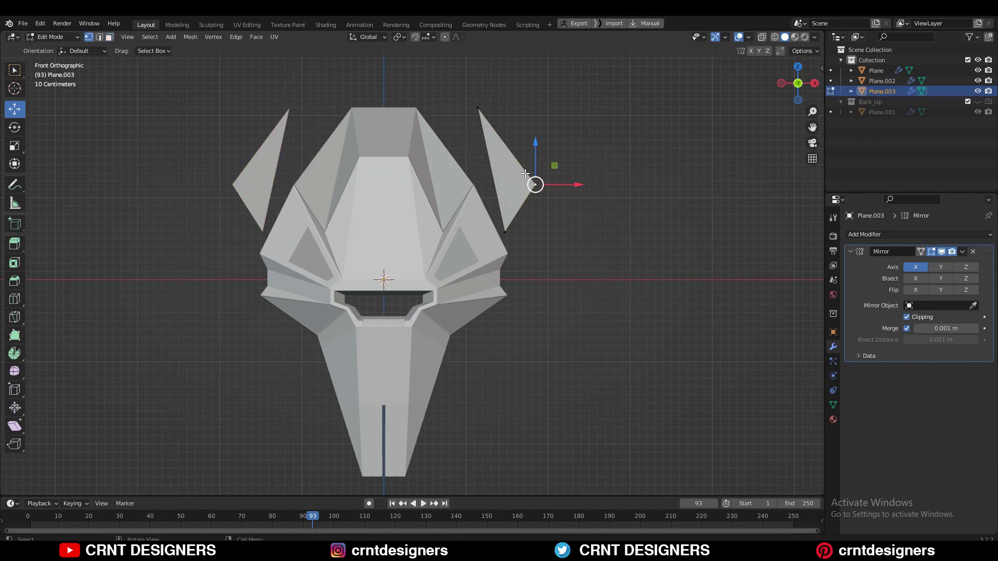
pyautogui.click(538, 150)
pyautogui.moveTo(539, 150); pyautogui.dragTo(530, 156, button='middle')
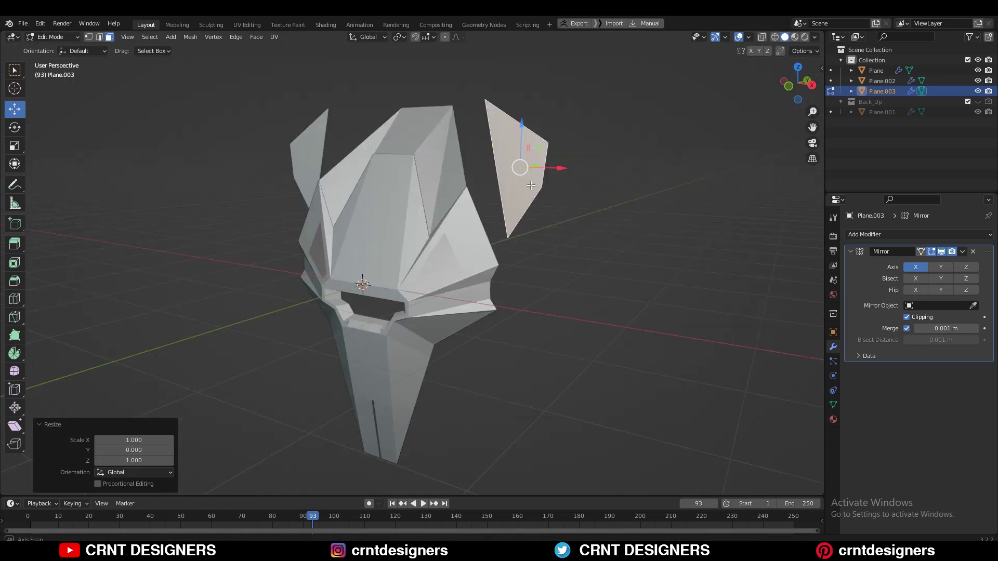
# - Flatten the side panels to zero thickness along one axis
pyautogui.press('KP_1')
pyautogui.press('s')
pyautogui.press('z')
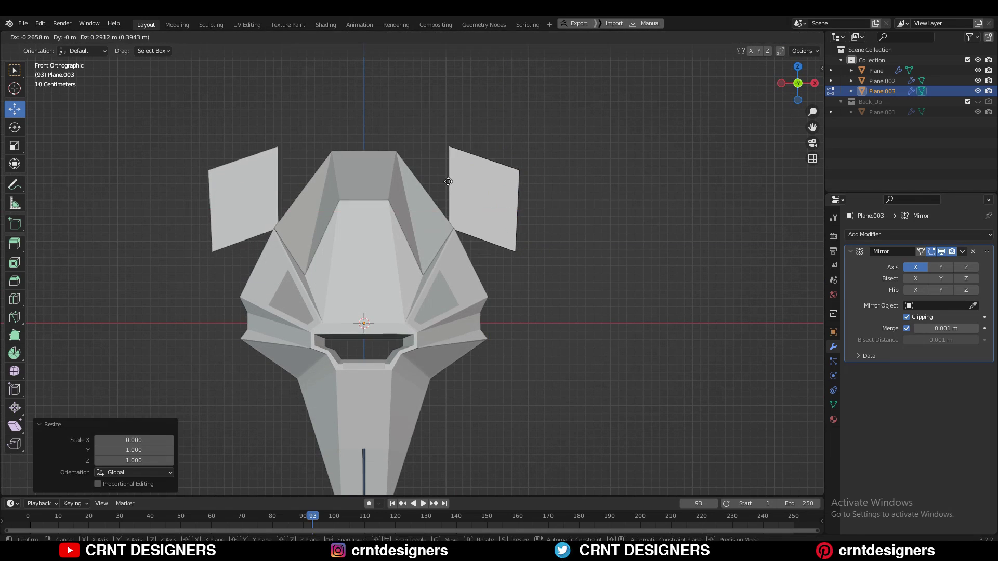
pyautogui.click(448, 182)
pyautogui.moveTo(448, 182); pyautogui.dragTo(477, 255, button='middle')
# - Turn on snapping and snap the panel's corner vertex toward the helmet
pyautogui.press('KP_1')
pyautogui.scroll(3, 488, 123)
pyautogui.scroll(2, 481, 161)
pyautogui.scroll(-2, 511, 285)
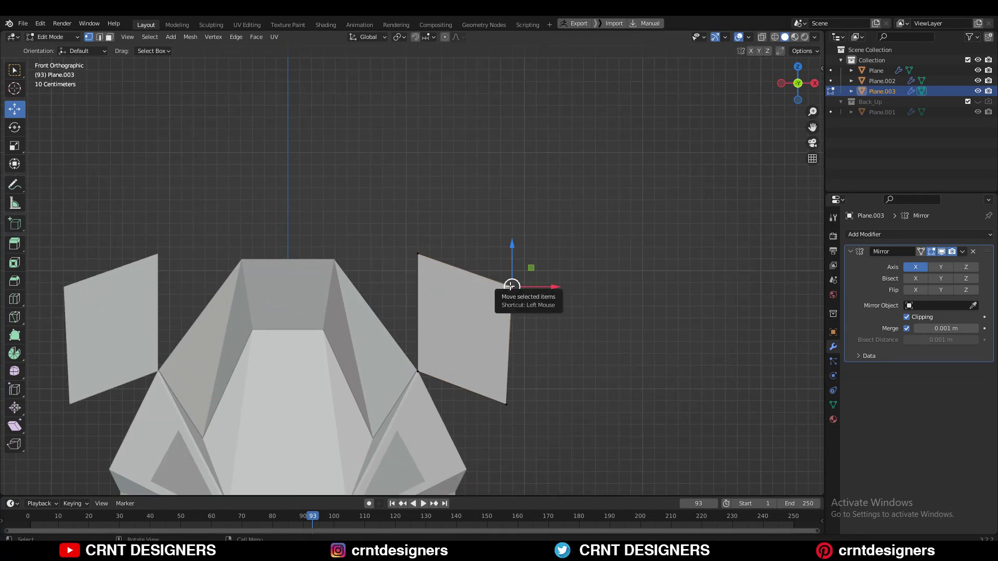
pyautogui.scroll(-3, 511, 285)
pyautogui.scroll(2, 285, 362)
pyautogui.moveTo(285, 362); pyautogui.dragTo(333, 291, button='middle')
pyautogui.click(414, 37)
pyautogui.click(433, 36)
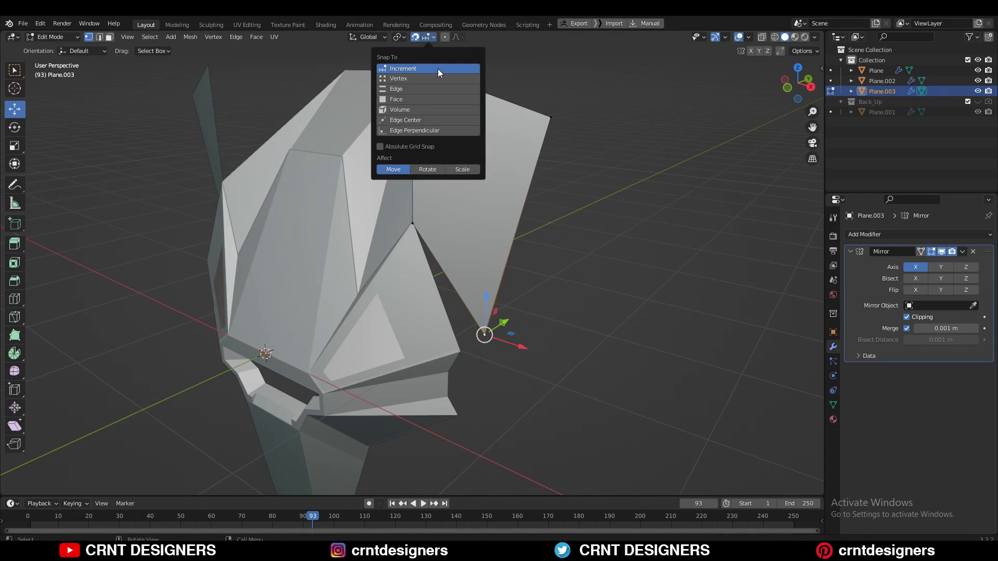
pyautogui.moveTo(484, 335); pyautogui.dragTo(498, 332)
pyautogui.click(461, 351)
pyautogui.moveTo(461, 351)
pyautogui.mouseDown(button='middle')
pyautogui.moveTo(519, 259)
pyautogui.moveTo(548, 185)
pyautogui.moveTo(541, 116)
pyautogui.moveTo(547, 216)
pyautogui.mouseUp(button='middle')
# - Move the panel vertex about 0.29 m back and raise the panels vertically
pyautogui.press('KP_1')
pyautogui.press('KP_7')
pyautogui.press('g')
pyautogui.press('y')
pyautogui.click(548, 185)
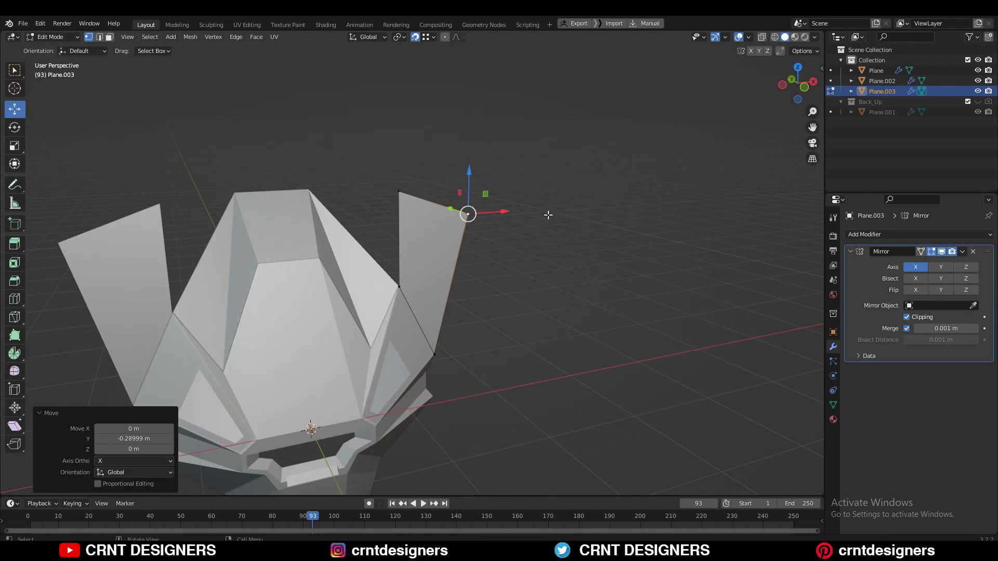
pyautogui.press('KP_1')
pyautogui.press('g')
pyautogui.press('z')
pyautogui.click(438, 227)
# - Extrude the top edges diagonally into horn arms and fill the triangular tips
pyautogui.press('e')
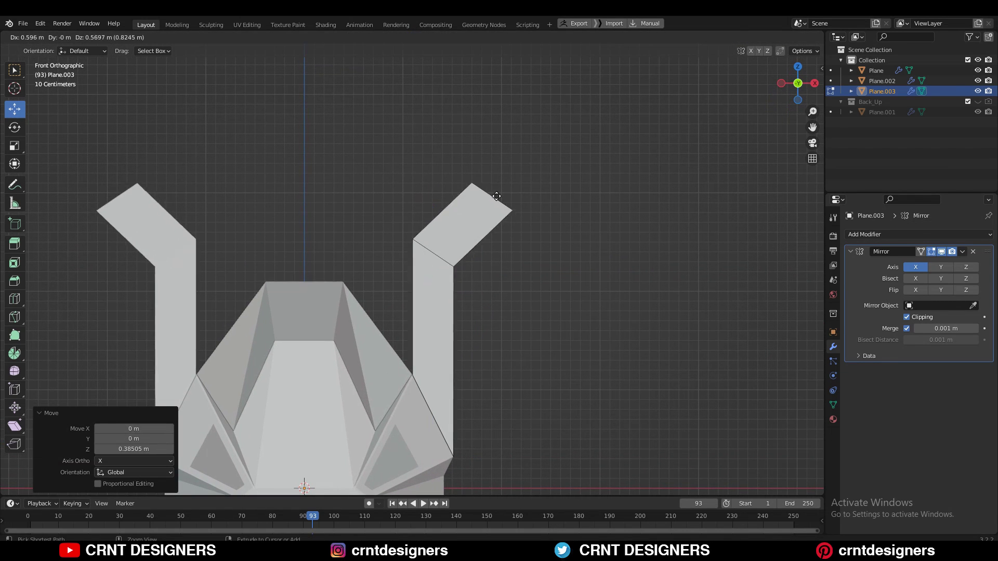
pyautogui.scroll(1, 459, 252)
pyautogui.click(461, 240)
pyautogui.press('e')
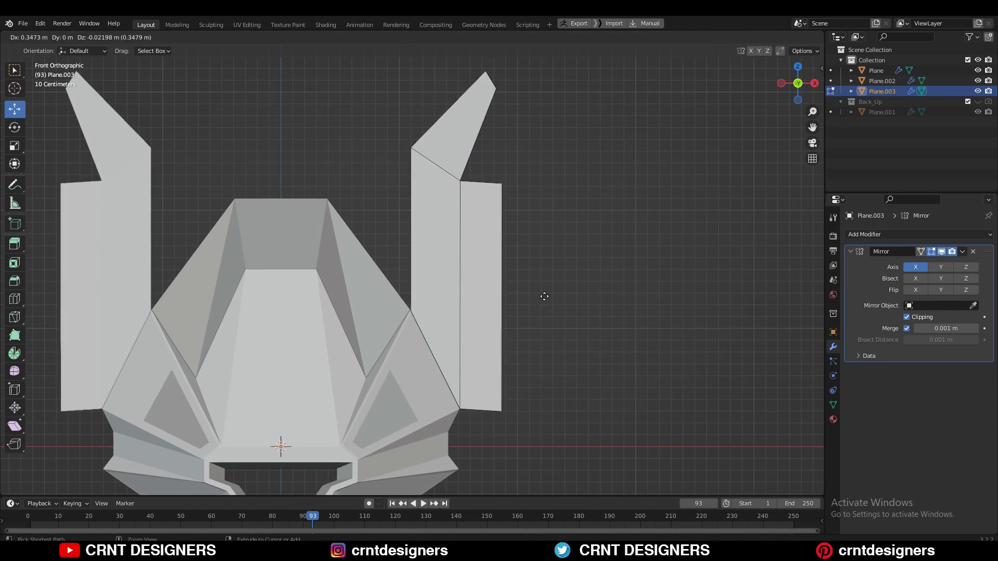
pyautogui.press('f')
pyautogui.keyDown('shift'); pyautogui.moveTo(520, 157); pyautogui.dragTo(511, 203, button='middle'); pyautogui.keyUp('shift')
# - Knife-cut a new edge down the horn plus a diagonal cut across it
pyautogui.hotkey('alt', 'a')
pyautogui.press('n')
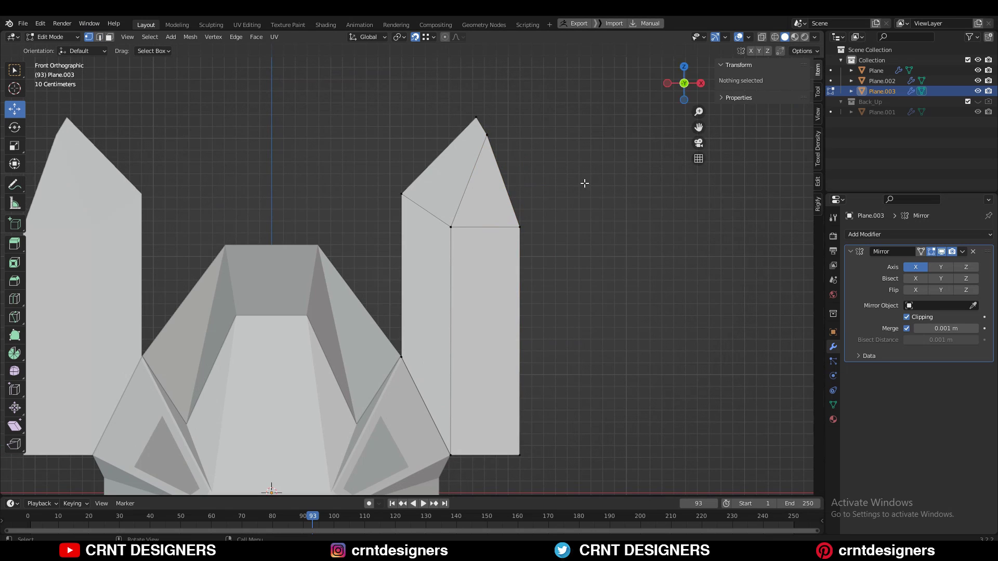
pyautogui.click(470, 223)
pyautogui.press('Return')
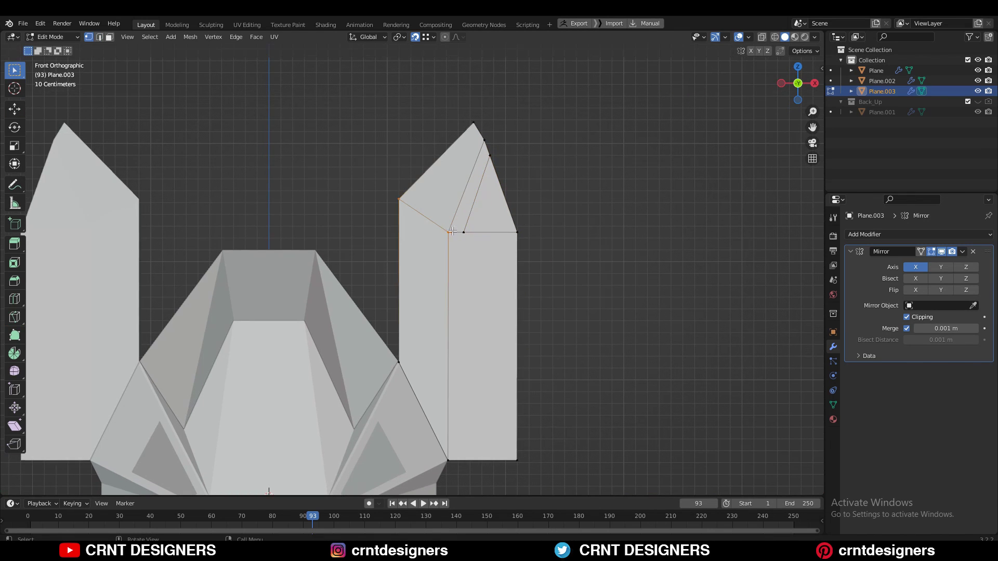
pyautogui.keyDown('shift'); pyautogui.moveTo(452, 230); pyautogui.dragTo(442, 155, button='middle'); pyautogui.keyUp('shift')
pyautogui.click(509, 315)
pyautogui.press('Return')
pyautogui.scroll(-4, 446, 192)
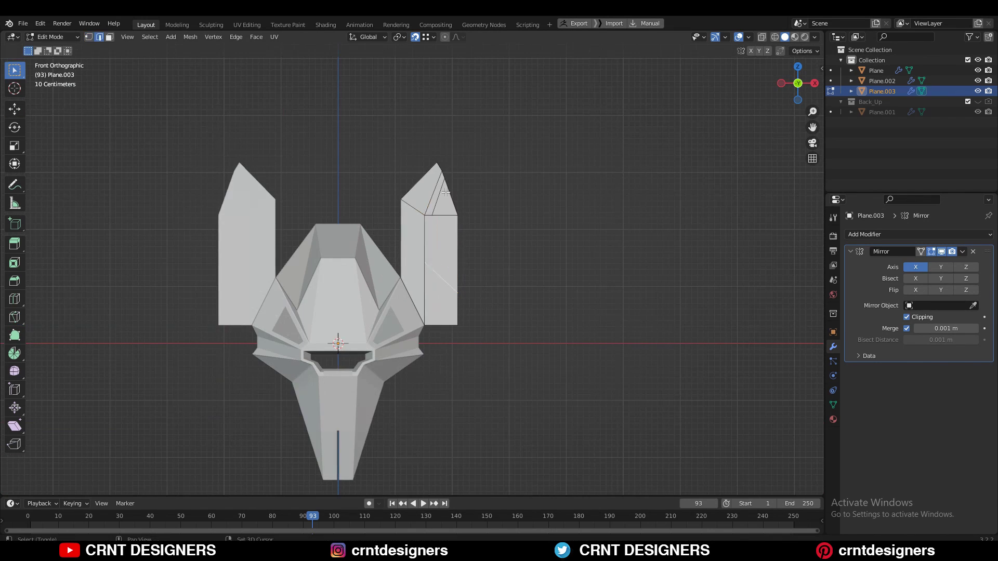
pyautogui.moveTo(426, 147); pyautogui.dragTo(510, 254, button='middle')
# - Move horn vertices in front view to sweep the horn outward
pyautogui.press('KP_1')
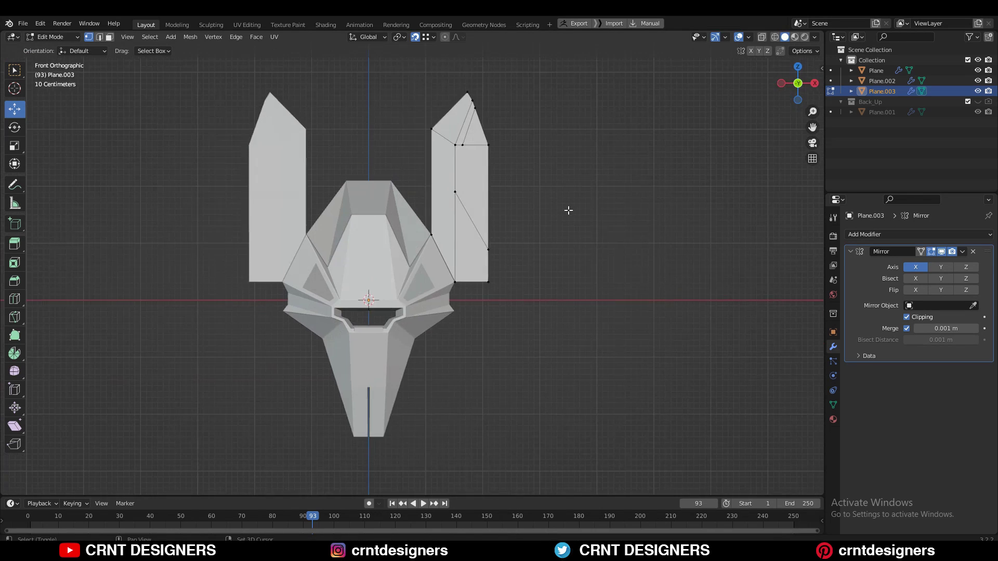
pyautogui.scroll(2, 570, 212)
pyautogui.click(521, 294)
pyautogui.keyDown('shift'); pyautogui.moveTo(521, 295); pyautogui.dragTo(529, 194, button='middle'); pyautogui.keyUp('shift')
pyautogui.scroll(1, 529, 193)
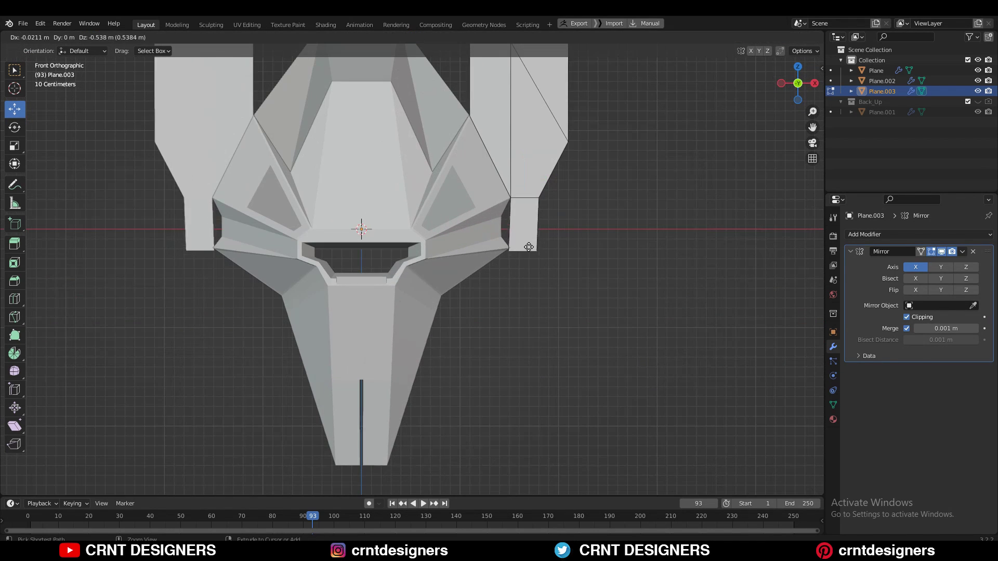
pyautogui.click(535, 239)
pyautogui.scroll(2, 472, 285)
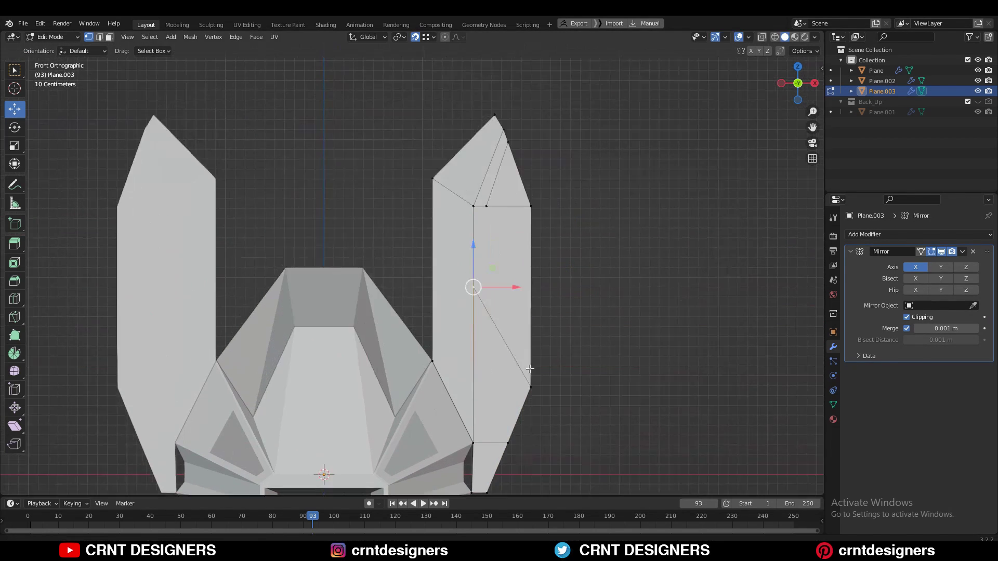
pyautogui.scroll(1, 518, 277)
pyautogui.moveTo(527, 259); pyautogui.dragTo(554, 311, button='middle')
# - Select the thin sliver face, then move the horn vertices with X-ray on
pyautogui.press('3')
pyautogui.click(520, 312)
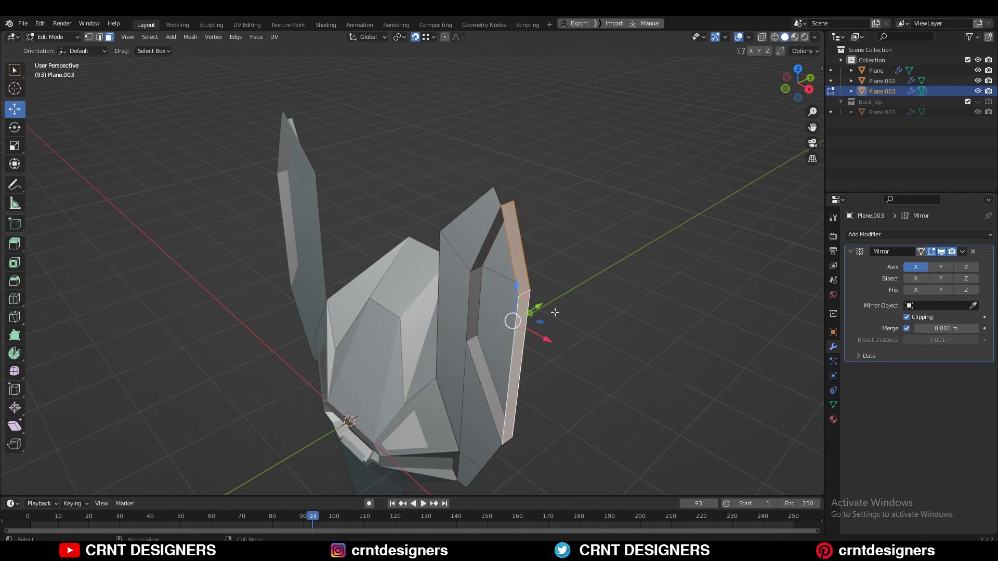
pyautogui.press('KP_1')
pyautogui.press('1')
pyautogui.hotkey('alt', 'z')
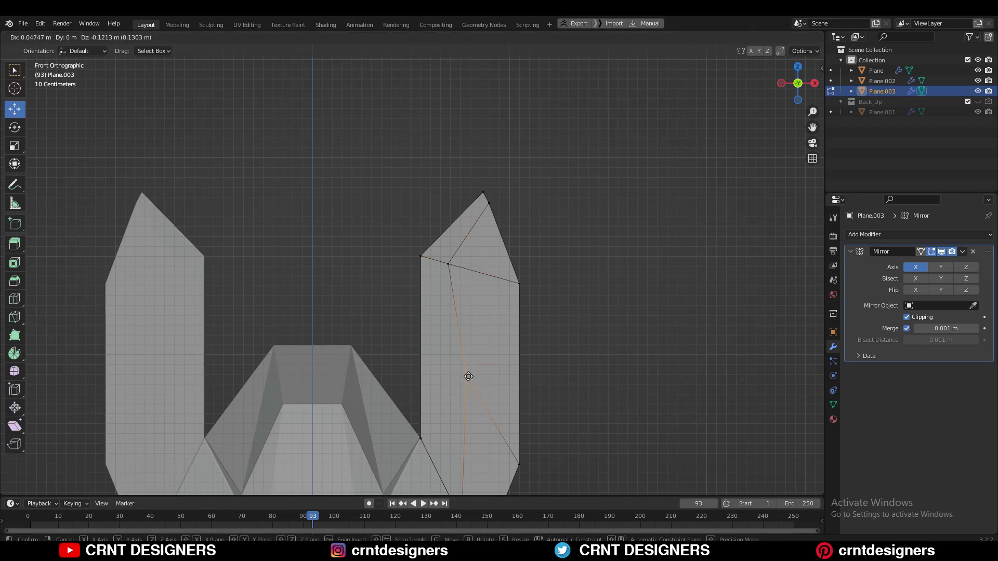
pyautogui.click(468, 376)
pyautogui.scroll(1, 468, 376)
# - Cut across the horn, push vertices along Y, and move the horn tip vertices
pyautogui.press('Return')
pyautogui.moveTo(539, 318); pyautogui.dragTo(510, 275, button='middle')
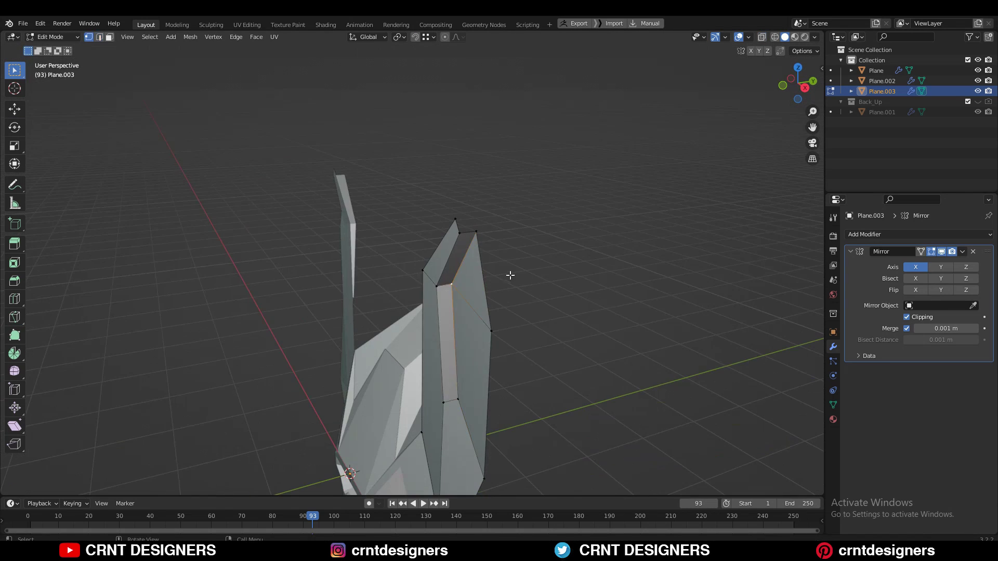
pyautogui.click(501, 246)
pyautogui.press('KP_1')
pyautogui.moveTo(536, 318); pyautogui.dragTo(475, 329, button='middle')
pyautogui.press('KP_1')
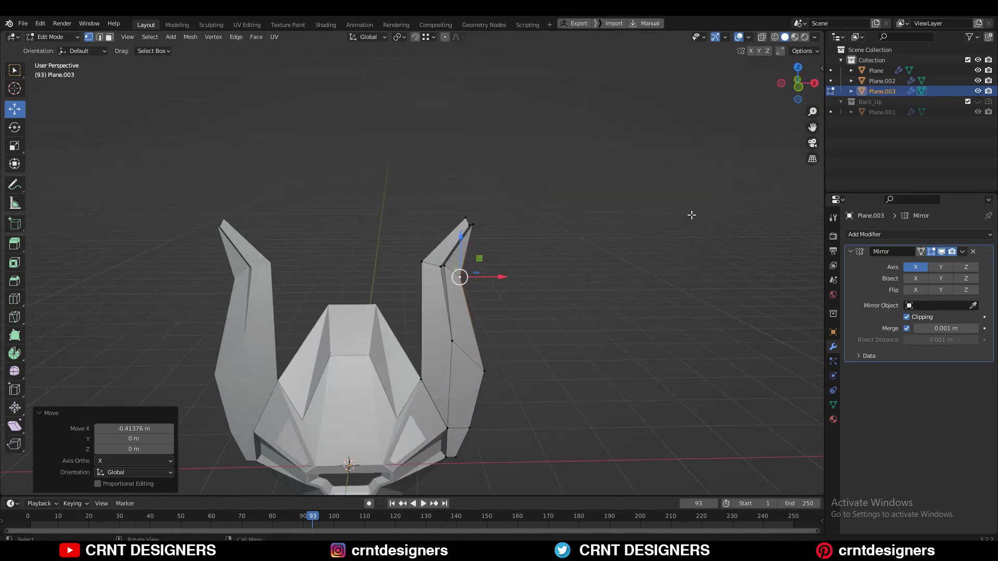
pyautogui.press('g')
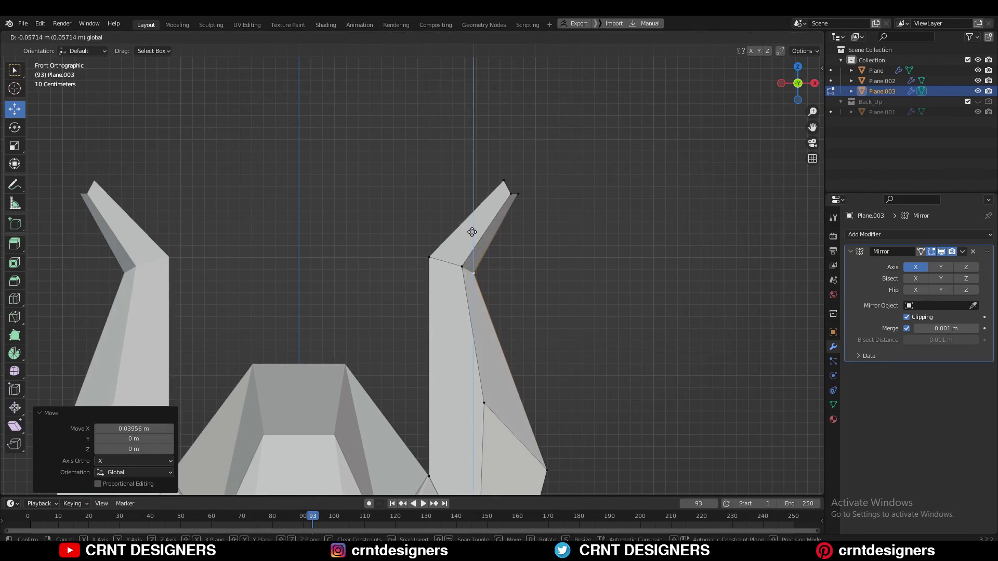
pyautogui.click(472, 232)
# - Cut a new edge into the right horn
pyautogui.scroll(-2, 535, 190)
pyautogui.scroll(-1, 447, 244)
pyautogui.scroll(1, 312, 260)
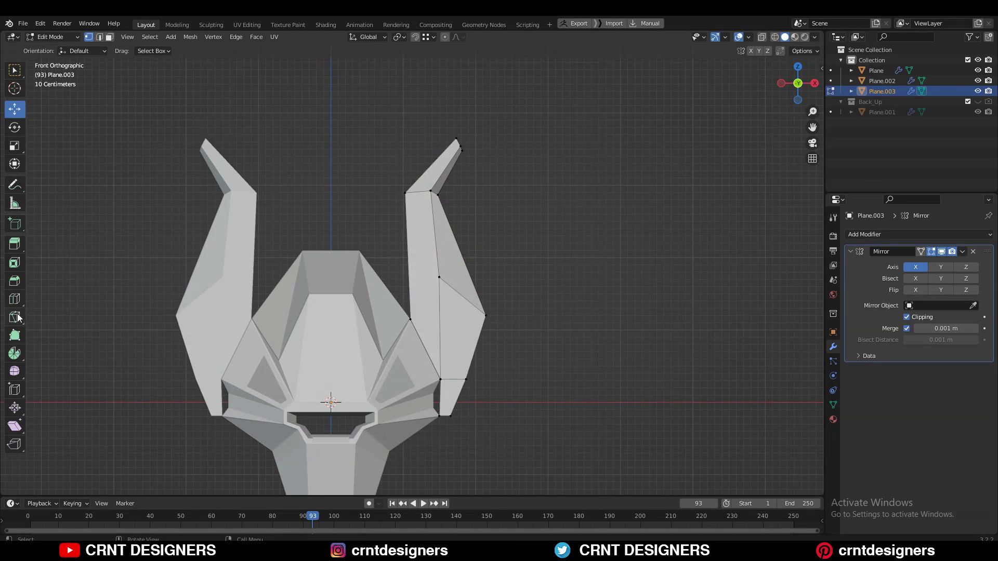
pyautogui.click(14, 317)
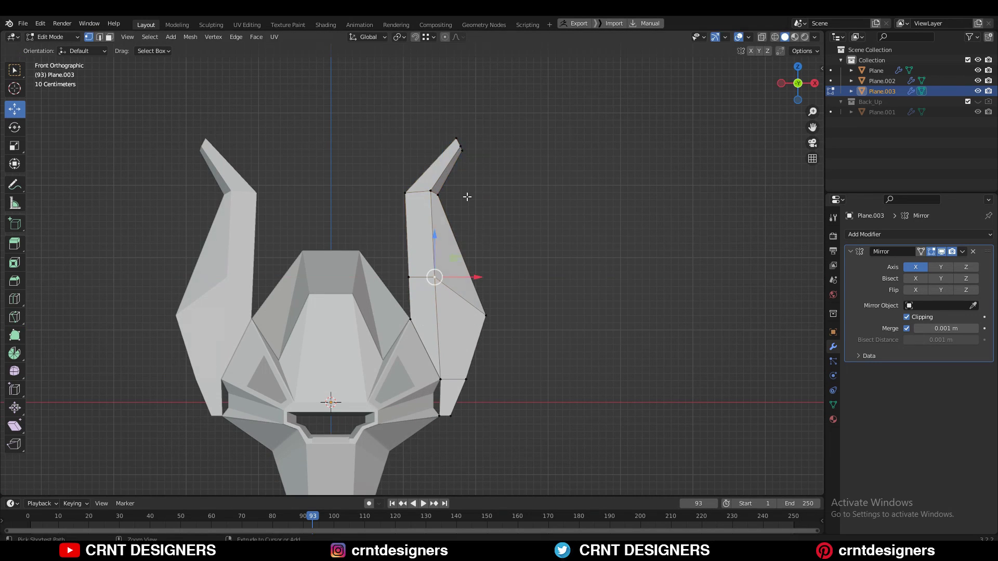
# - In Right Ortho, move the horn tip vertices back along Y to bend the tips backward
pyautogui.press('KP_3')
pyautogui.press('g')
pyautogui.press('y')
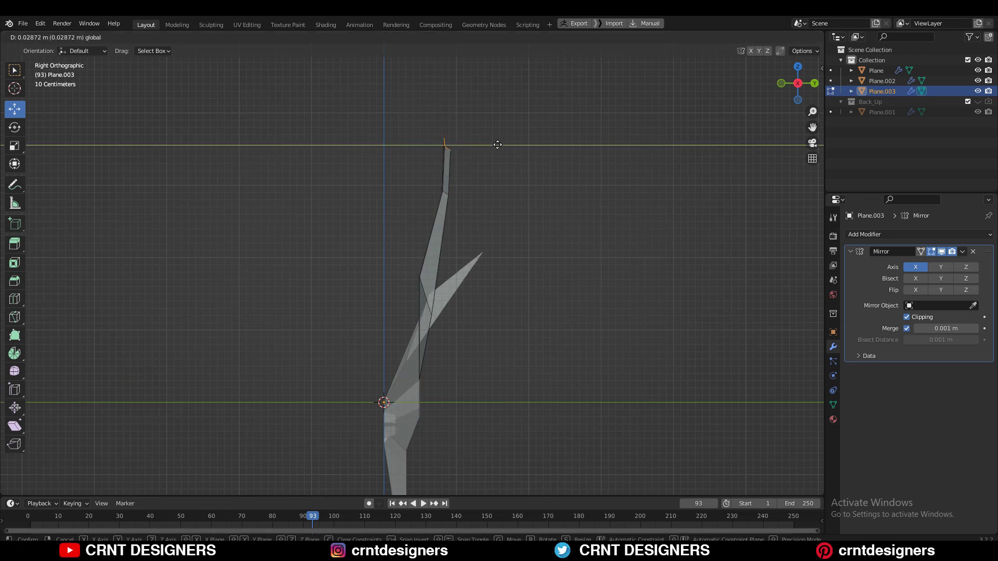
pyautogui.click(509, 218)
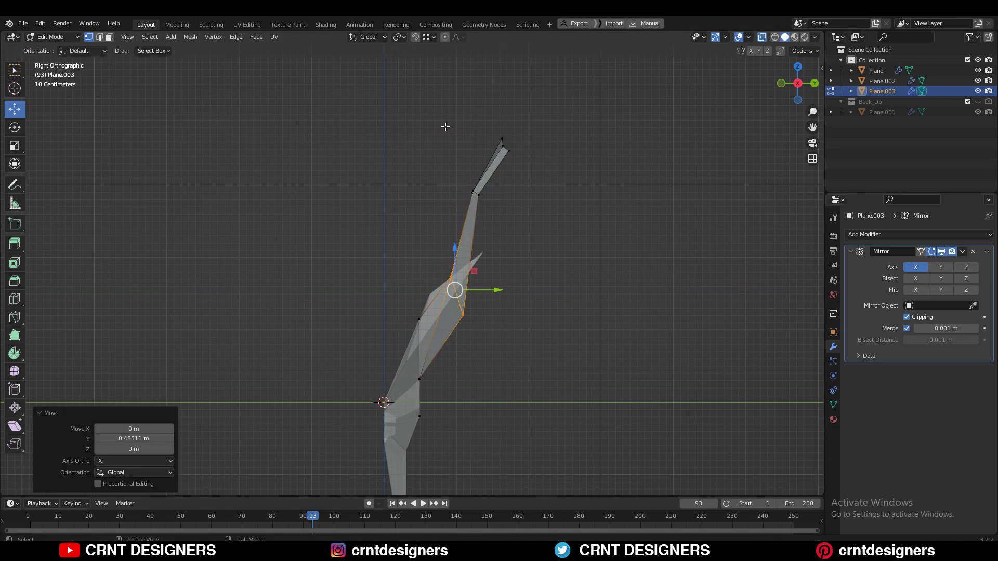
pyautogui.moveTo(445, 126); pyautogui.dragTo(519, 206)
pyautogui.press('g')
pyautogui.moveTo(465, 254)
pyautogui.mouseDown(button='middle')
pyautogui.moveTo(465, 269)
pyautogui.moveTo(563, 294)
pyautogui.moveTo(428, 286)
pyautogui.moveTo(312, 190)
pyautogui.mouseUp(button='middle')
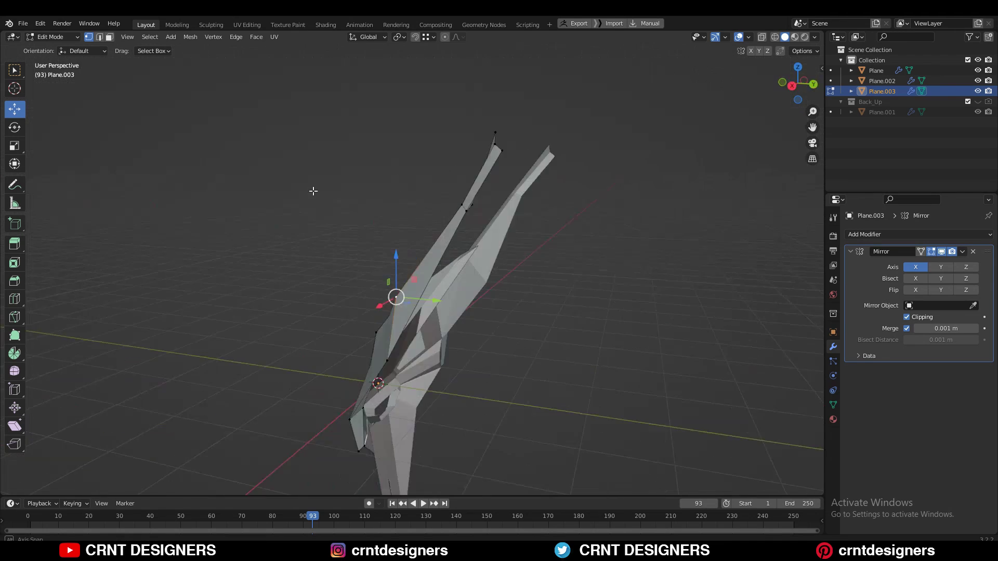
pyautogui.click(265, 117)
# - Reposition the mid-blade vertices and pull the blade down beside the mask's face
pyautogui.scroll(2, 443, 166)
pyautogui.press('g')
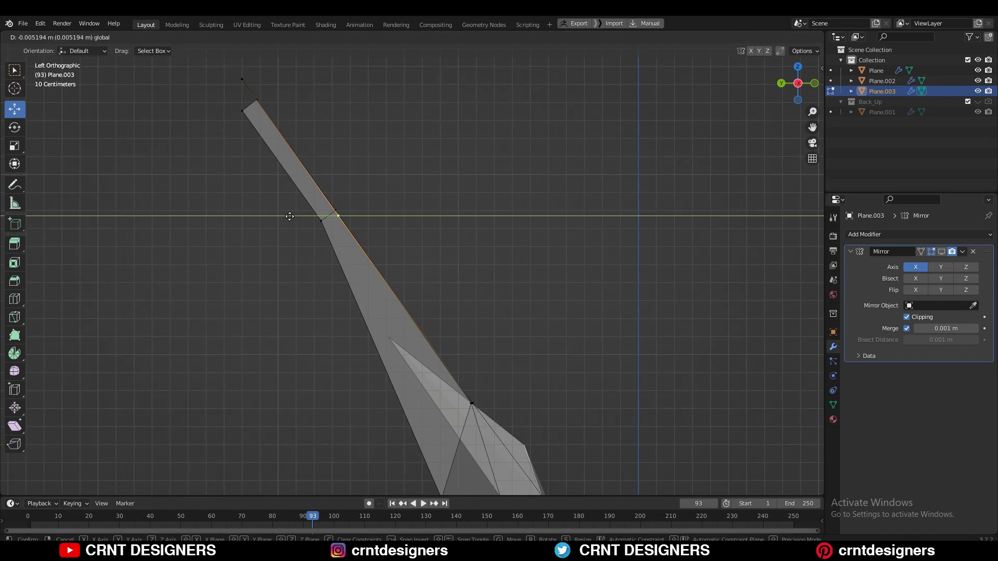
pyautogui.click(300, 212)
pyautogui.moveTo(300, 211); pyautogui.dragTo(464, 417, button='middle')
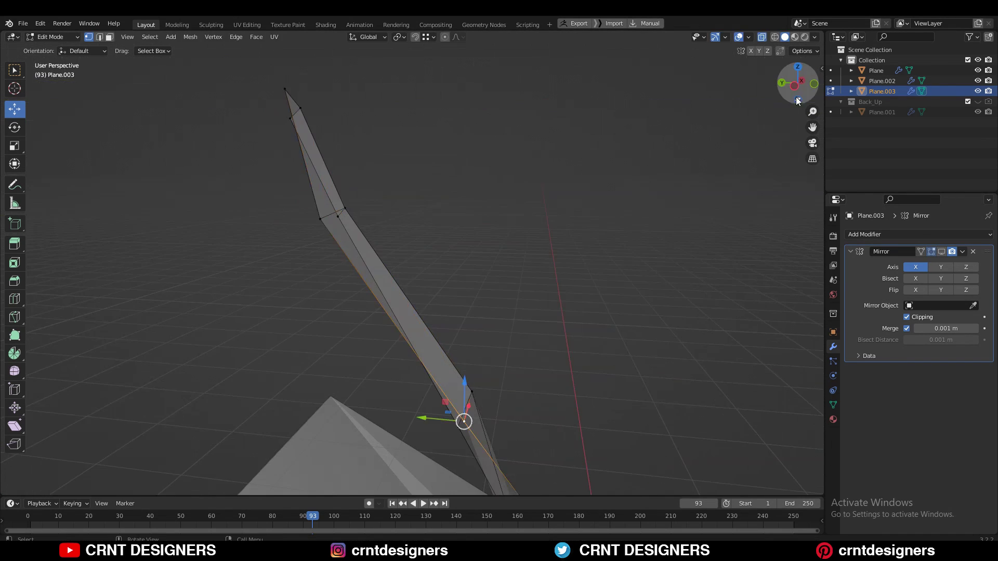
pyautogui.press('KP_1')
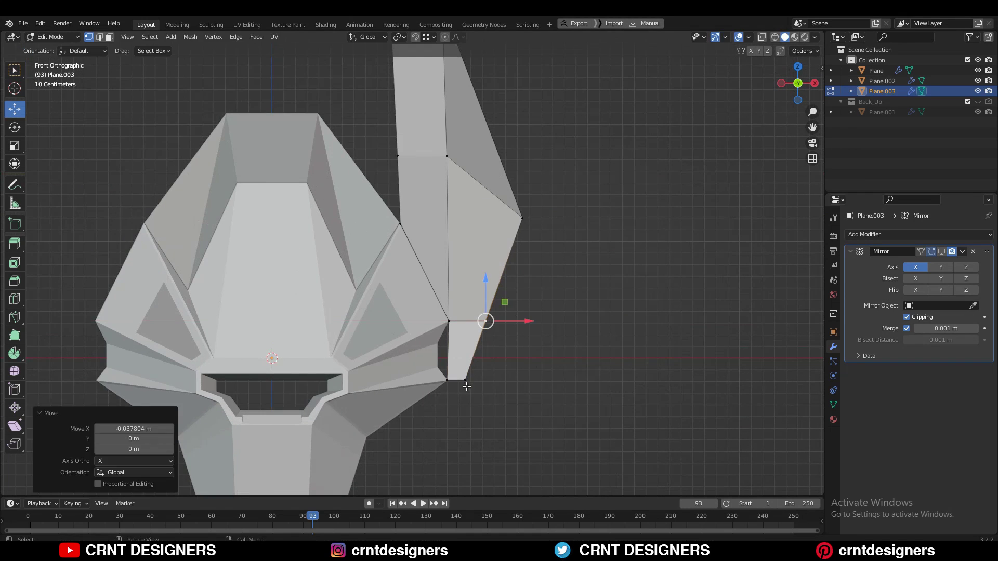
pyautogui.press('g')
pyautogui.scroll(1, 524, 317)
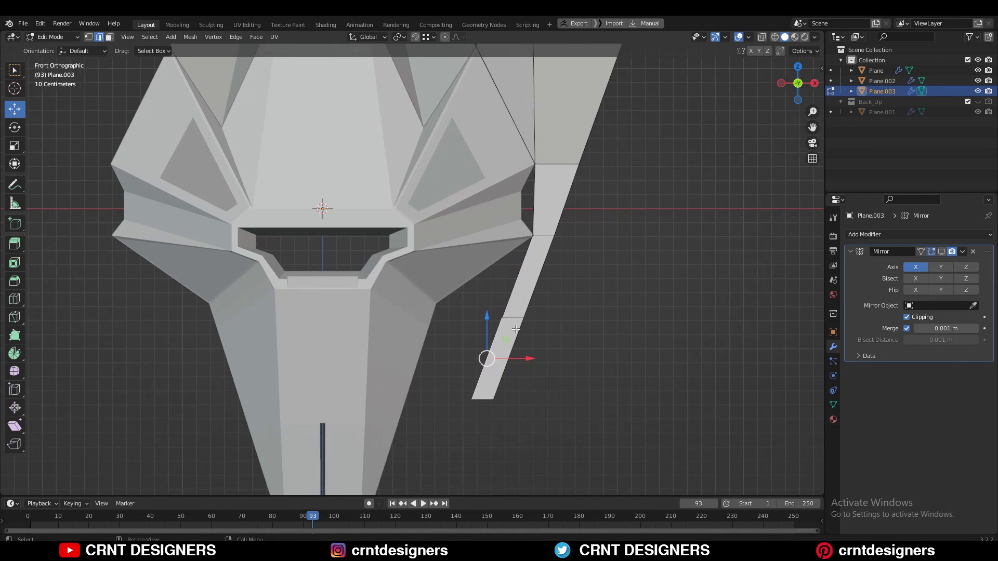
pyautogui.moveTo(552, 354); pyautogui.dragTo(489, 312, button='middle')
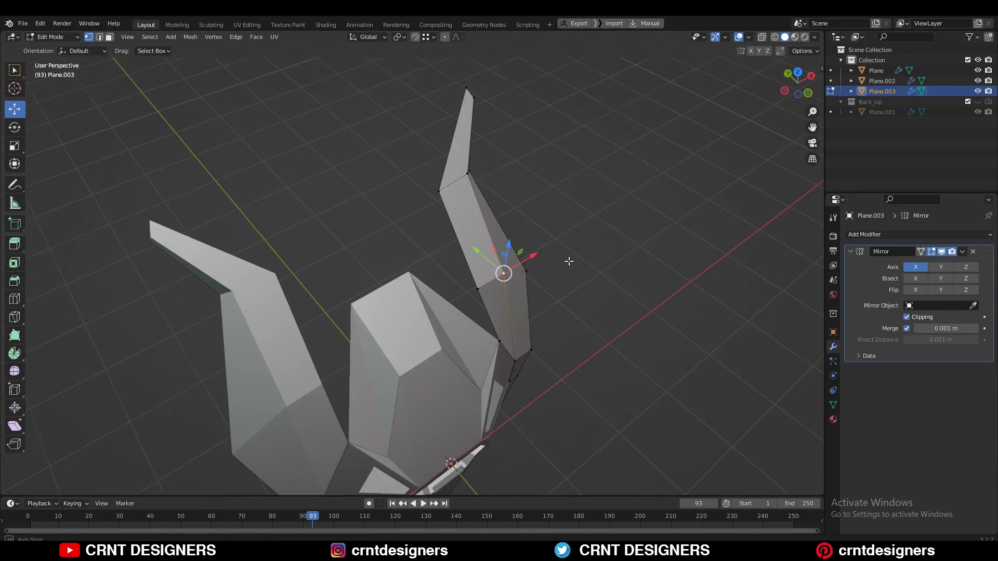
pyautogui.click(449, 240)
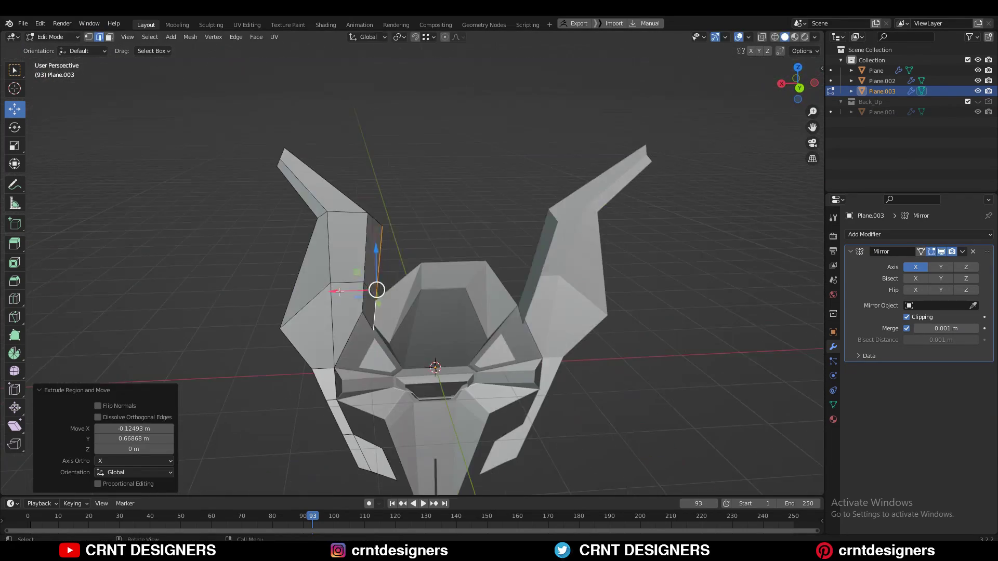
pyautogui.moveTo(449, 239)
pyautogui.mouseDown(button='middle')
pyautogui.moveTo(516, 315)
pyautogui.moveTo(606, 310)
pyautogui.mouseUp(button='middle')
pyautogui.press('KP_1')
# - Finish the vertex move and tidy the horn edges in local view
pyautogui.press('g')
pyautogui.click(470, 255)
pyautogui.press('KP_1')
pyautogui.press('2')
pyautogui.press('KP_Divide')
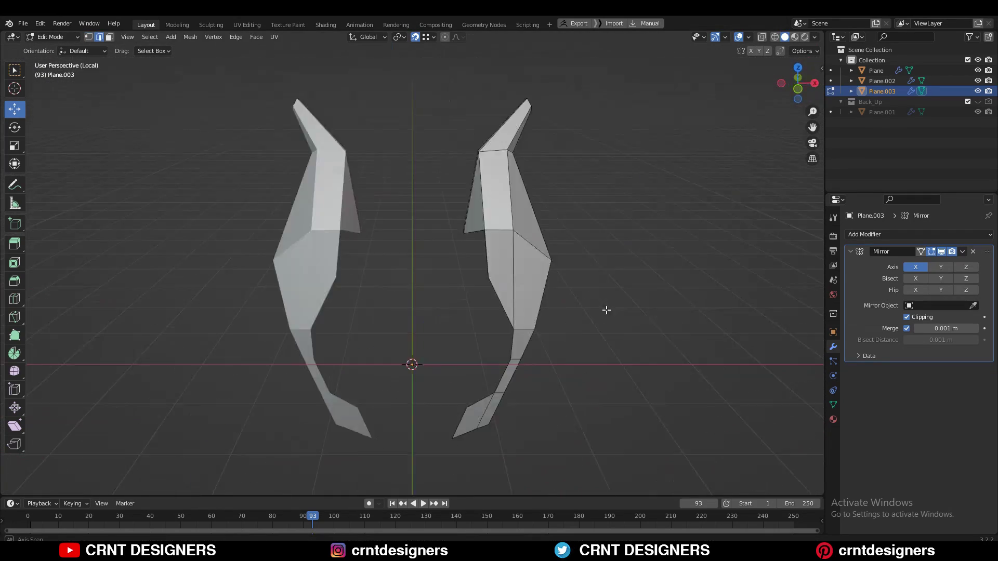
pyautogui.moveTo(427, 284)
pyautogui.mouseDown(button='middle')
pyautogui.moveTo(482, 304)
pyautogui.moveTo(615, 248)
pyautogui.mouseUp(button='middle')
pyautogui.scroll(3, 452, 293)
pyautogui.press('1')
pyautogui.press('KP_Divide')
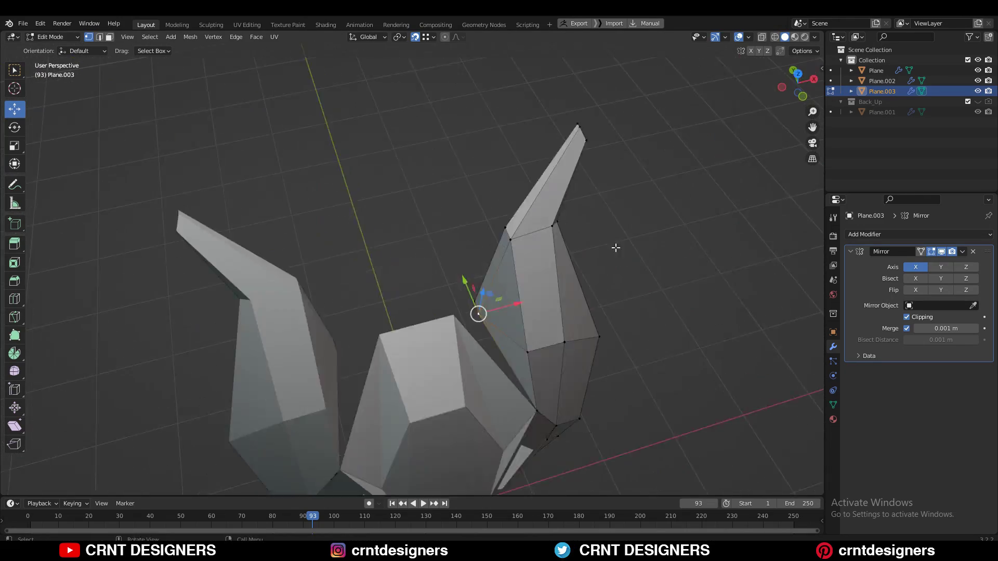
# - Shift the selected horn vertices slightly along X from the top view
pyautogui.moveTo(552, 336)
pyautogui.mouseDown(button='middle')
pyautogui.moveTo(468, 312)
pyautogui.moveTo(416, 322)
pyautogui.mouseUp(button='middle')
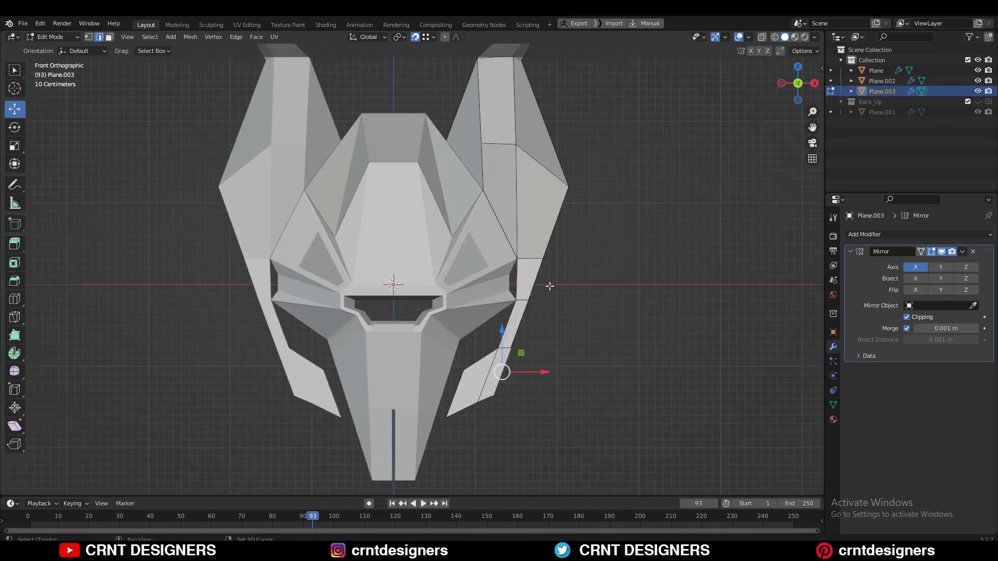
pyautogui.moveTo(334, 317); pyautogui.dragTo(400, 330)
pyautogui.moveTo(401, 329)
pyautogui.mouseDown(button='middle')
pyautogui.moveTo(517, 291)
pyautogui.moveTo(536, 312)
pyautogui.moveTo(350, 244)
pyautogui.moveTo(480, 295)
pyautogui.mouseUp(button='middle')
pyautogui.press('KP_1')
pyautogui.press('KP_7')
pyautogui.press('g')
pyautogui.press('x')
pyautogui.click(541, 320)
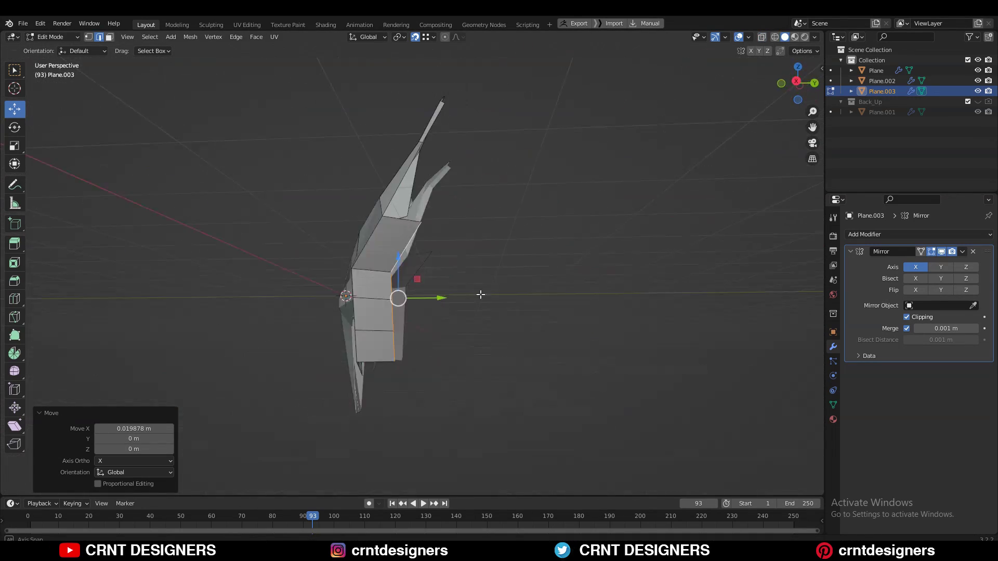
# - Scale the side piece along X to widen it against the mask
pyautogui.moveTo(416, 260); pyautogui.dragTo(498, 208, button='middle')
pyautogui.press('ctrl+KP_1')
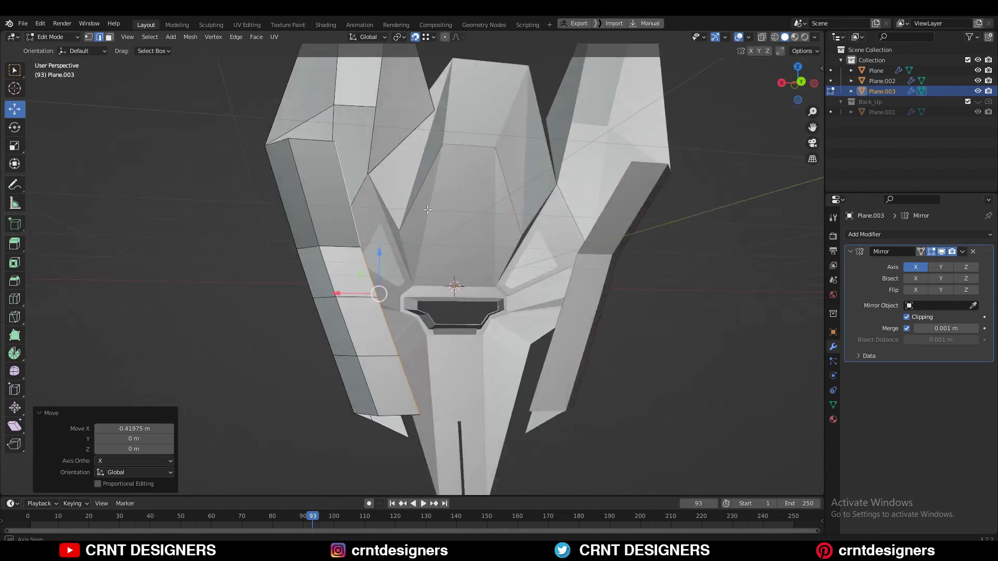
pyautogui.press('s')
pyautogui.press('x')
pyautogui.click(440, 256)
pyautogui.scroll(-4, 439, 255)
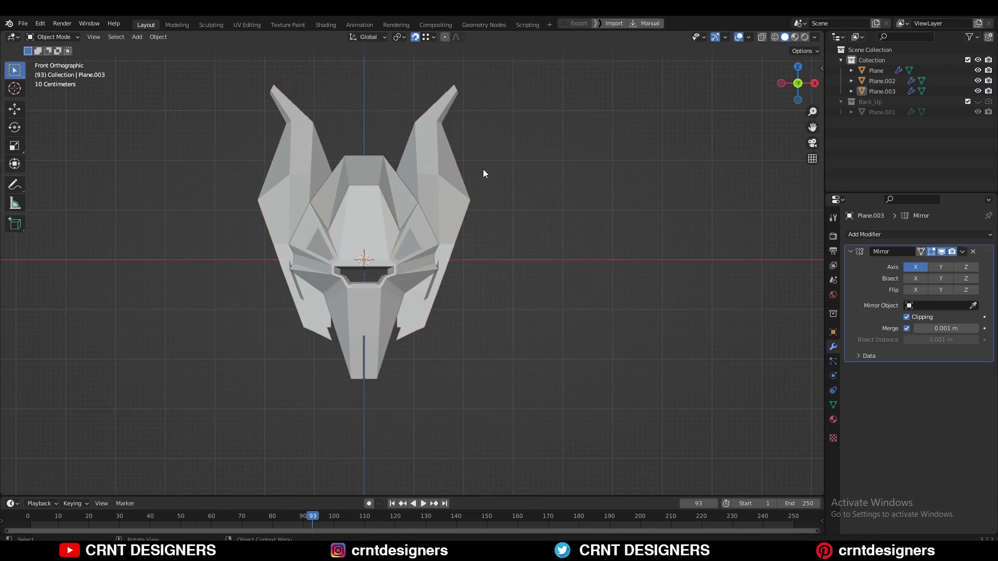
# - Select the unwanted face on the cheek piece and delete it
pyautogui.scroll(5, 484, 171)
pyautogui.moveTo(483, 172); pyautogui.dragTo(332, 260, button='middle')
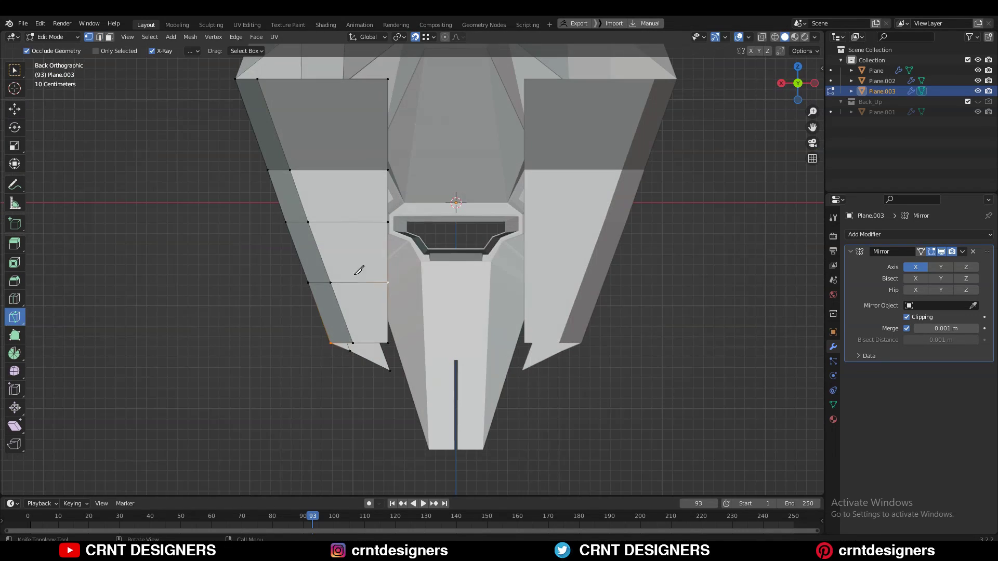
pyautogui.press('1')
pyautogui.scroll(2, 361, 327)
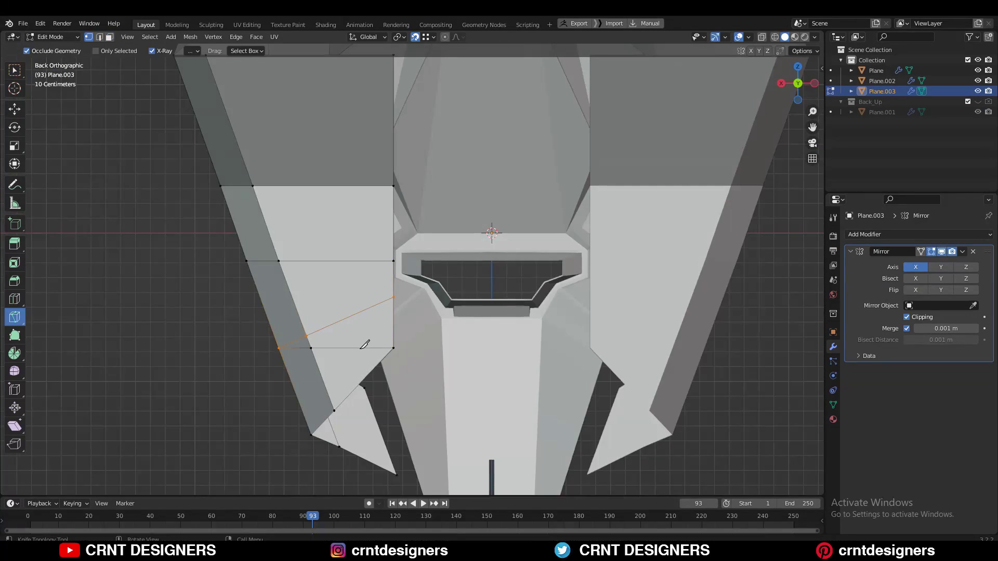
pyautogui.moveTo(332, 352)
pyautogui.mouseDown(button='middle')
pyautogui.moveTo(395, 332)
pyautogui.moveTo(332, 364)
pyautogui.moveTo(383, 338)
pyautogui.moveTo(446, 277)
pyautogui.moveTo(364, 234)
pyautogui.moveTo(265, 274)
pyautogui.mouseUp(button='middle')
pyautogui.press('3')
pyautogui.click(331, 370)
pyautogui.press('x')
pyautogui.click(341, 358)
# - Return to Object Mode and save the mask file with Ctrl+S
pyautogui.press('1')
pyautogui.press('Tab')
pyautogui.scroll(-4, 361, 345)
pyautogui.scroll(3, 452, 249)
pyautogui.scroll(3, 364, 234)
pyautogui.press('Tab')
pyautogui.moveTo(414, 329); pyautogui.dragTo(679, 305, button='middle')
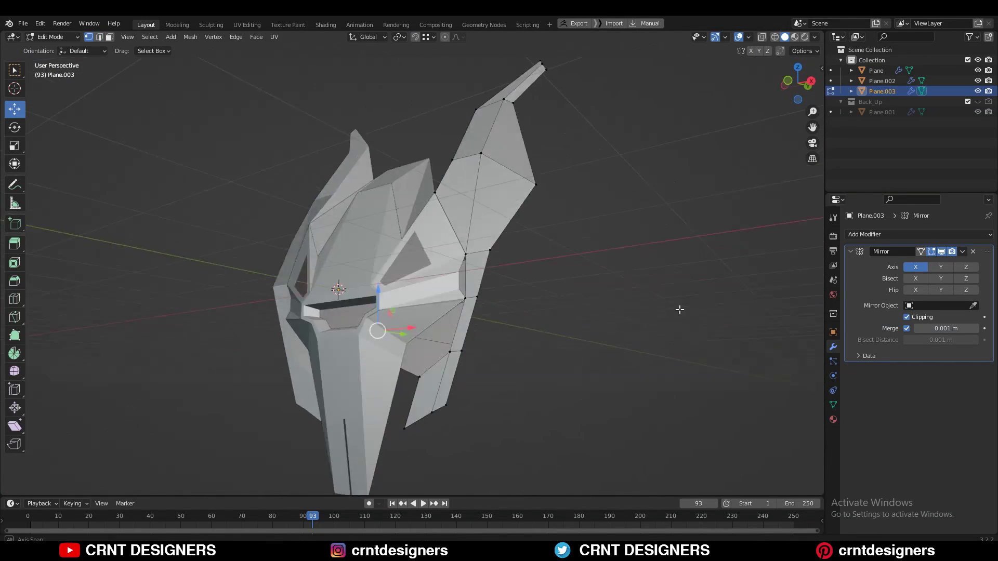
pyautogui.press('KP_1')
pyautogui.hotkey('ctrl', 's')
pyautogui.scroll(-5, 595, 191)
pyautogui.press('Tab')
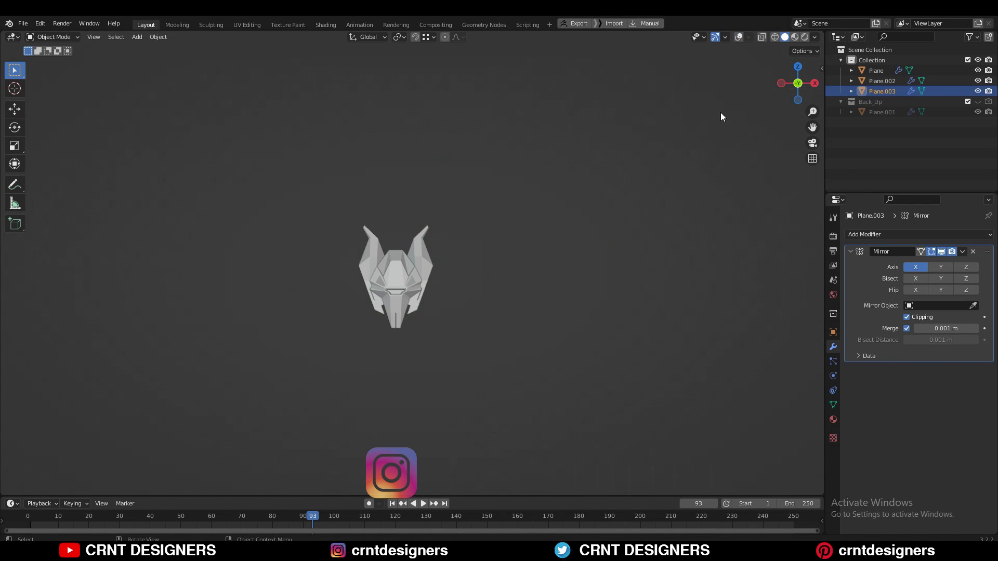
pyautogui.scroll(5, 552, 245)
# - Add subdivision smoothing to the mask and apply its Solidify modifier
pyautogui.click(552, 246)
pyautogui.hotkey('ctrl', '2')
pyautogui.moveTo(552, 245); pyautogui.dragTo(431, 216, button='middle')
pyautogui.press('KP_1')
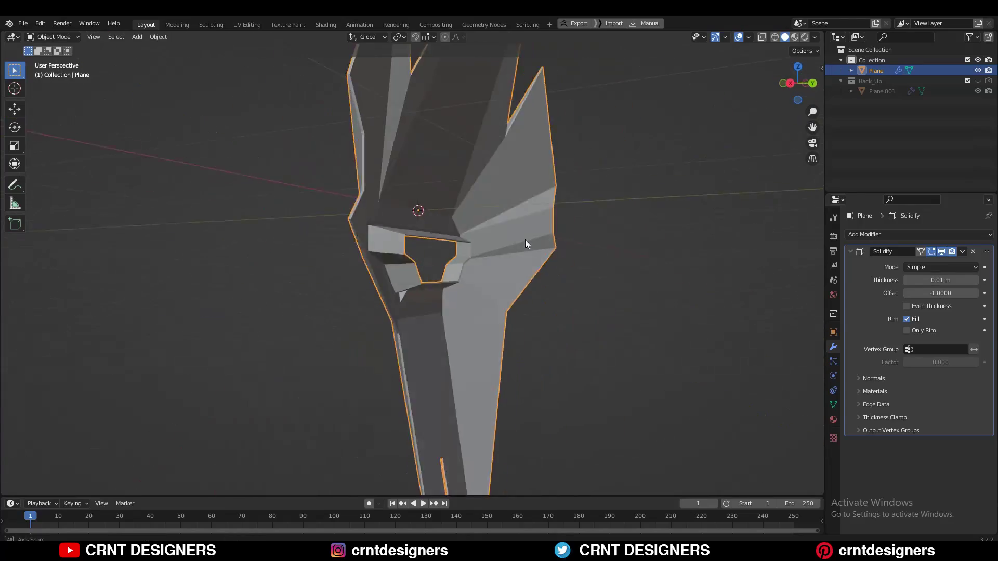
pyautogui.click(958, 264)
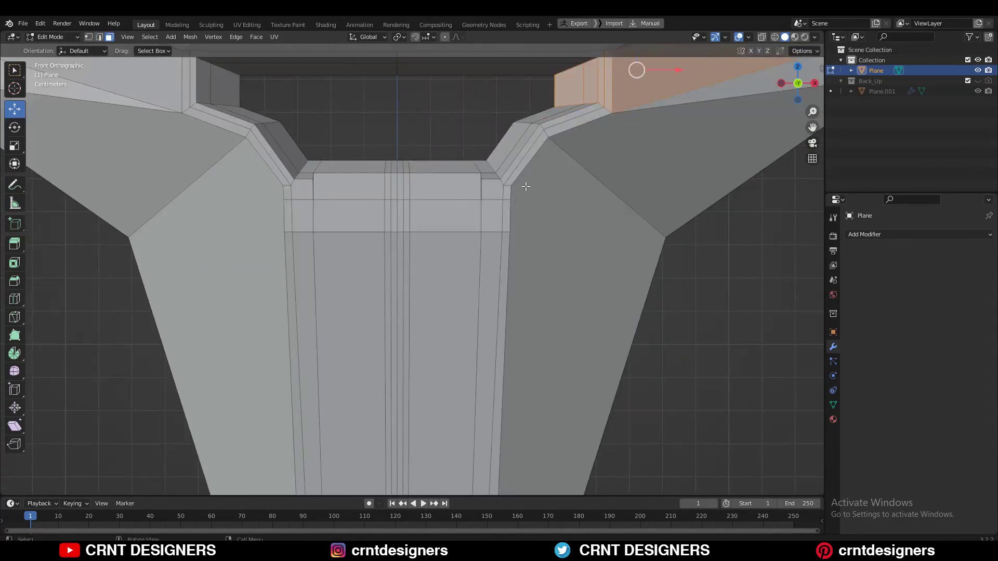
# - Select the mask's left half and add an edge loop near the cheek
pyautogui.scroll(-3, 525, 186)
pyautogui.scroll(-4, 336, 401)
pyautogui.moveTo(219, 61); pyautogui.dragTo(448, 477)
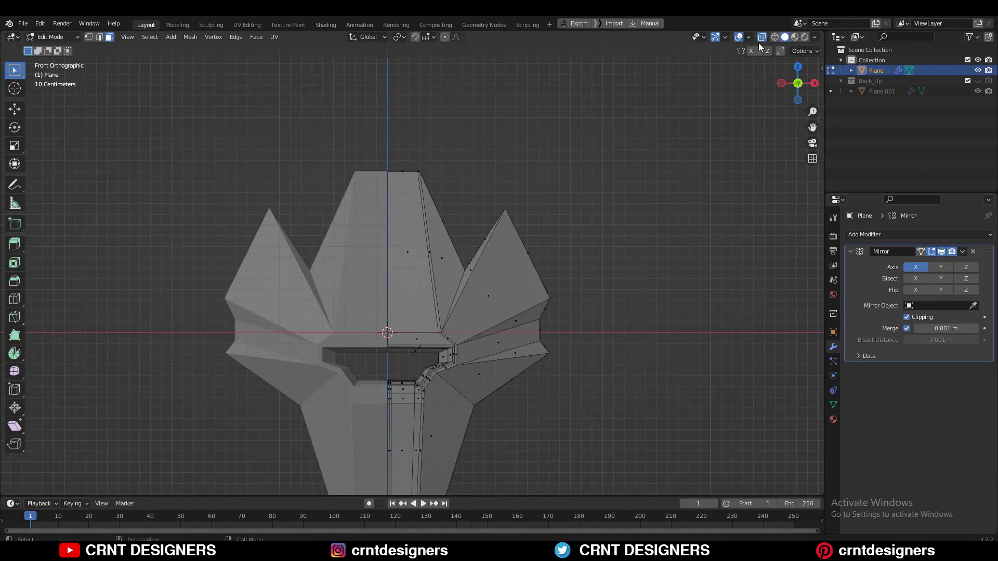
pyautogui.scroll(3, 416, 311)
pyautogui.scroll(2, 416, 312)
pyautogui.moveTo(416, 312); pyautogui.dragTo(460, 305, button='middle')
pyautogui.hotkey('ctrl', 'r')
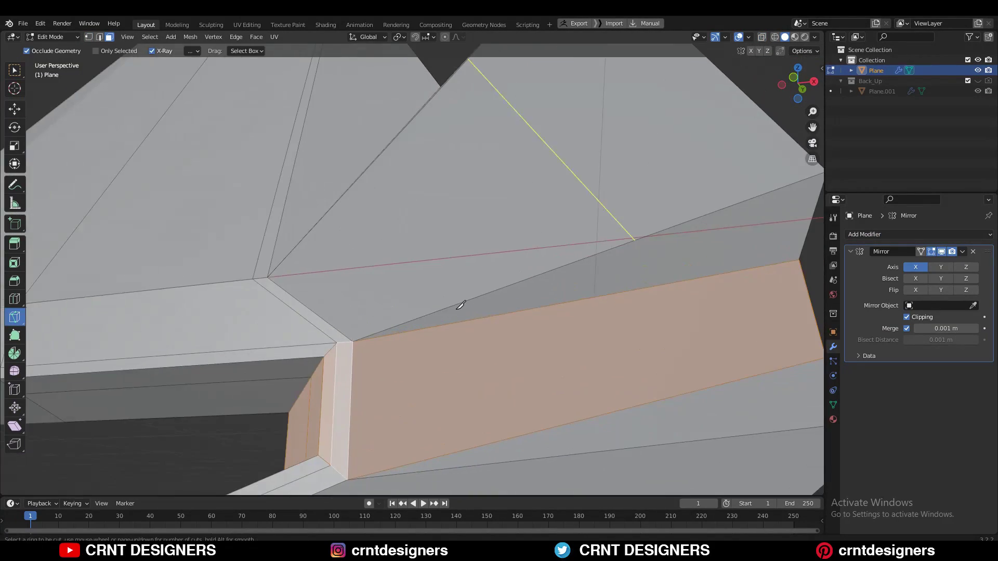
pyautogui.moveTo(570, 274)
pyautogui.mouseDown(button='middle')
pyautogui.moveTo(452, 337)
pyautogui.moveTo(364, 312)
pyautogui.mouseUp(button='middle')
pyautogui.scroll(4, 321, 301)
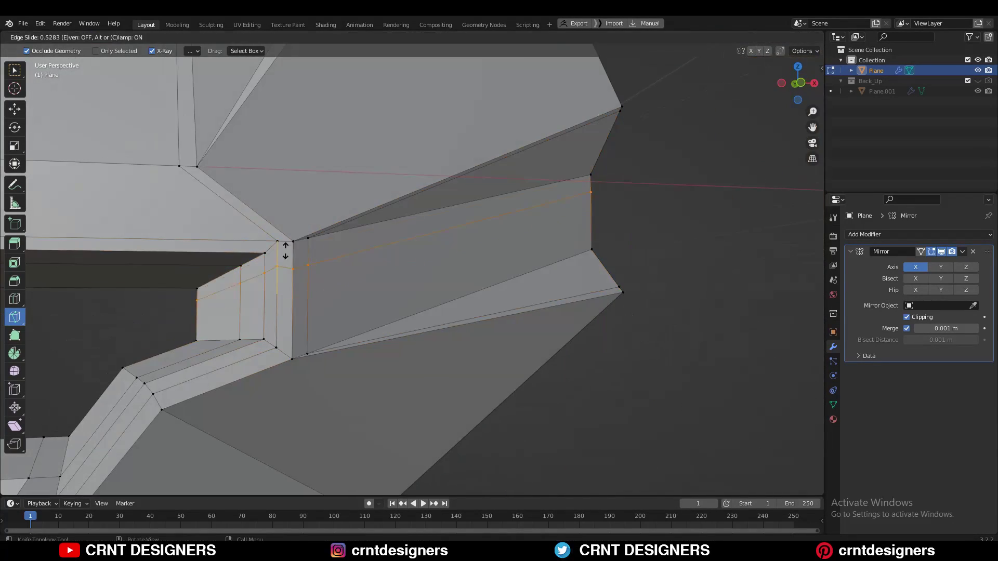
pyautogui.scroll(-5, 322, 300)
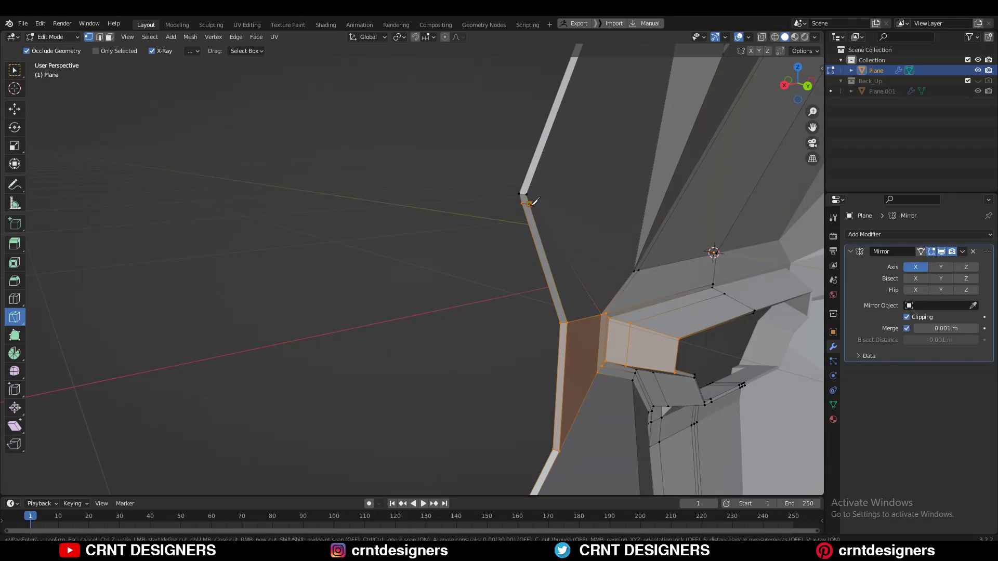
pyautogui.moveTo(530, 203)
pyautogui.mouseDown(button='middle')
pyautogui.moveTo(339, 216)
pyautogui.moveTo(586, 332)
pyautogui.moveTo(439, 337)
pyautogui.mouseUp(button='middle')
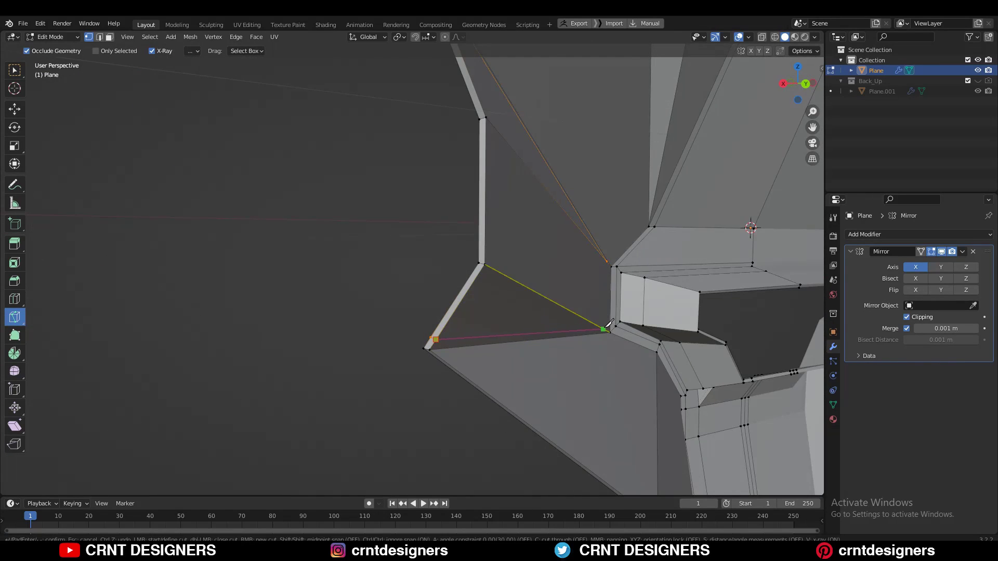
pyautogui.moveTo(608, 326)
pyautogui.mouseDown(button='middle')
pyautogui.moveTo(590, 239)
pyautogui.moveTo(510, 341)
pyautogui.mouseUp(button='middle')
pyautogui.press('Return')
# - Slide cheek vertices into new positions to tidy the edge flow
pyautogui.moveTo(468, 295)
pyautogui.mouseDown(button='middle')
pyautogui.moveTo(478, 183)
pyautogui.moveTo(490, 392)
pyautogui.moveTo(423, 296)
pyautogui.moveTo(398, 195)
pyautogui.moveTo(412, 280)
pyautogui.moveTo(394, 348)
pyautogui.moveTo(535, 304)
pyautogui.moveTo(593, 273)
pyautogui.moveTo(426, 314)
pyautogui.mouseUp(button='middle')
pyautogui.press('k')
pyautogui.press('1')
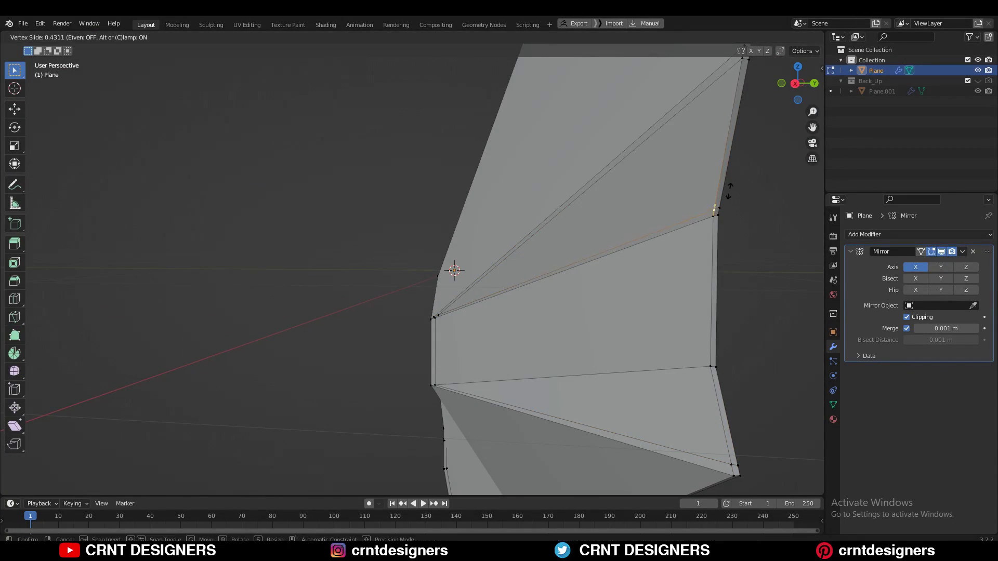
pyautogui.click(729, 190)
pyautogui.moveTo(729, 190); pyautogui.dragTo(635, 316, button='middle')
pyautogui.click(776, 203)
pyautogui.moveTo(776, 204); pyautogui.dragTo(383, 325, button='middle')
# - Knife-cut a new edge across the cheek faces and leave Edit Mode
pyautogui.press('k')
pyautogui.click(243, 274)
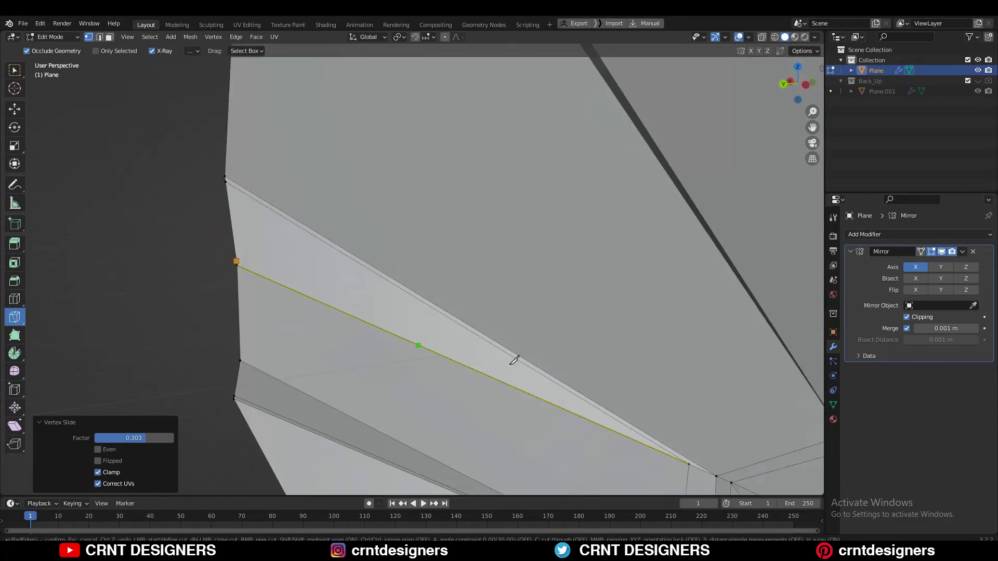
pyautogui.moveTo(534, 371)
pyautogui.mouseDown(button='middle')
pyautogui.moveTo(560, 344)
pyautogui.moveTo(517, 340)
pyautogui.moveTo(463, 364)
pyautogui.moveTo(438, 399)
pyautogui.moveTo(585, 403)
pyautogui.moveTo(464, 299)
pyautogui.moveTo(499, 370)
pyautogui.moveTo(546, 421)
pyautogui.mouseUp(button='middle')
pyautogui.press('Return')
pyautogui.scroll(-5, 474, 298)
pyautogui.press('Tab')
pyautogui.press('Tab')
# - Check the mesh from the front in X-ray, then add a level-2 Subdivision Surface
pyautogui.press('2')
pyautogui.press('KP_1')
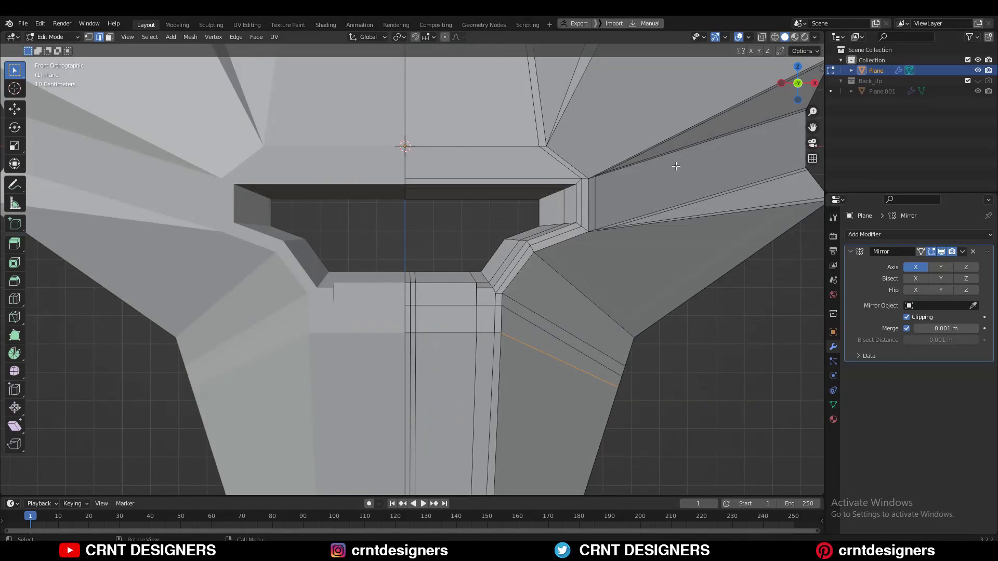
pyautogui.press('1')
pyautogui.hotkey('alt', 'z')
pyautogui.keyDown('shift'); pyautogui.moveTo(656, 354); pyautogui.dragTo(655, 337, button='middle'); pyautogui.keyUp('shift')
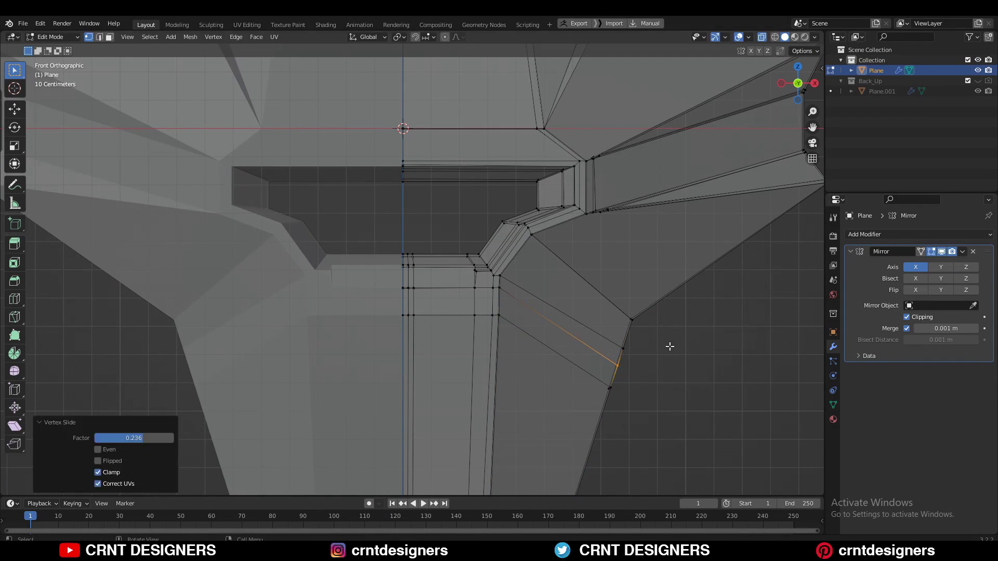
pyautogui.press('Tab')
pyautogui.hotkey('alt', 'z')
pyautogui.moveTo(692, 119)
pyautogui.mouseDown(button='middle')
pyautogui.moveTo(622, 256)
pyautogui.moveTo(489, 369)
pyautogui.mouseUp(button='middle')
pyautogui.hotkey('ctrl', '2')
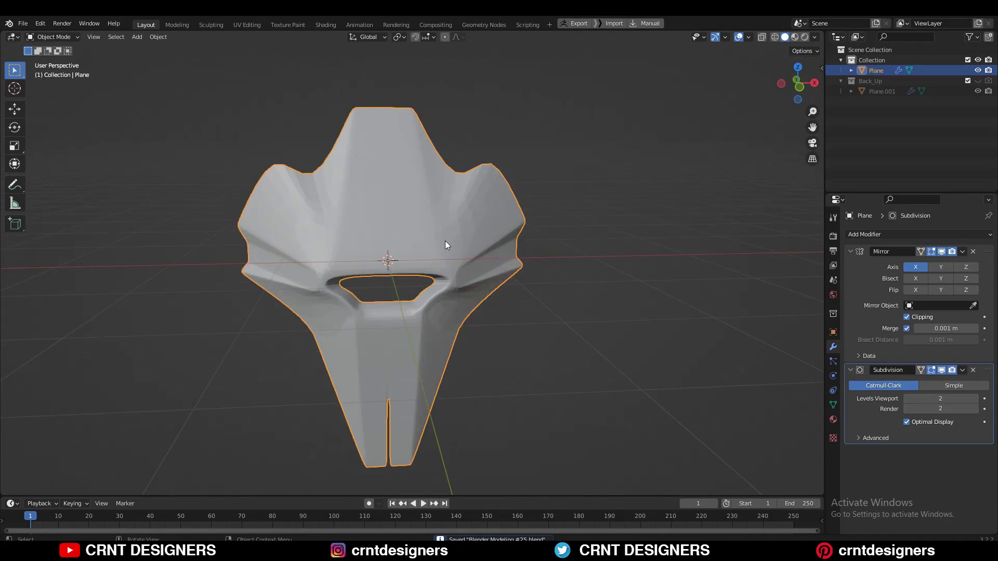
# - In edit mode, knife-cut a new edge across the eye-opening corner between opposite vertices
pyautogui.press('Tab')
pyautogui.scroll(5, 444, 245)
pyautogui.moveTo(444, 245); pyautogui.dragTo(405, 290, button='middle')
pyautogui.click(545, 223)
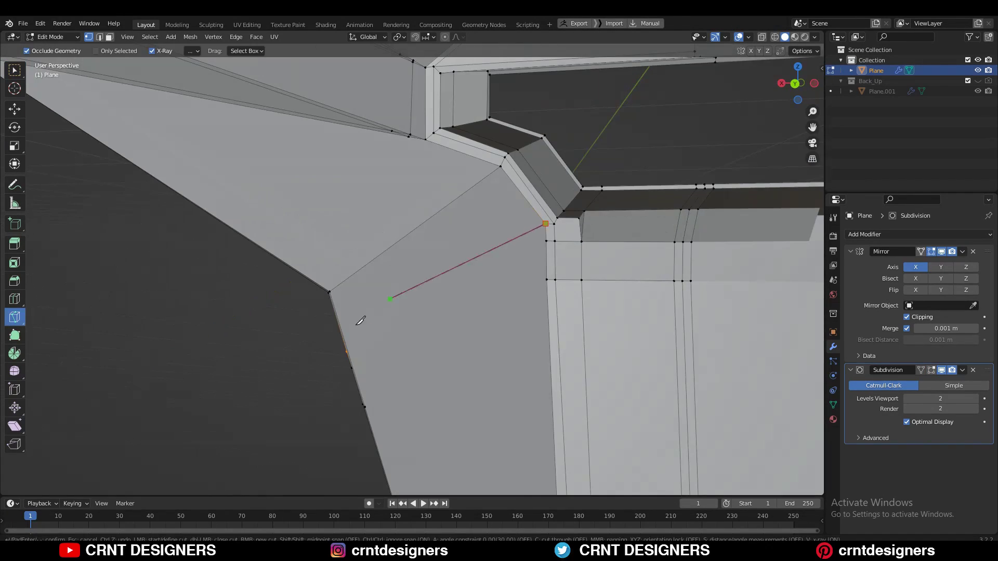
pyautogui.click(355, 364)
pyautogui.moveTo(355, 364); pyautogui.dragTo(552, 351, button='middle')
pyautogui.press('Return')
pyautogui.press('Tab')
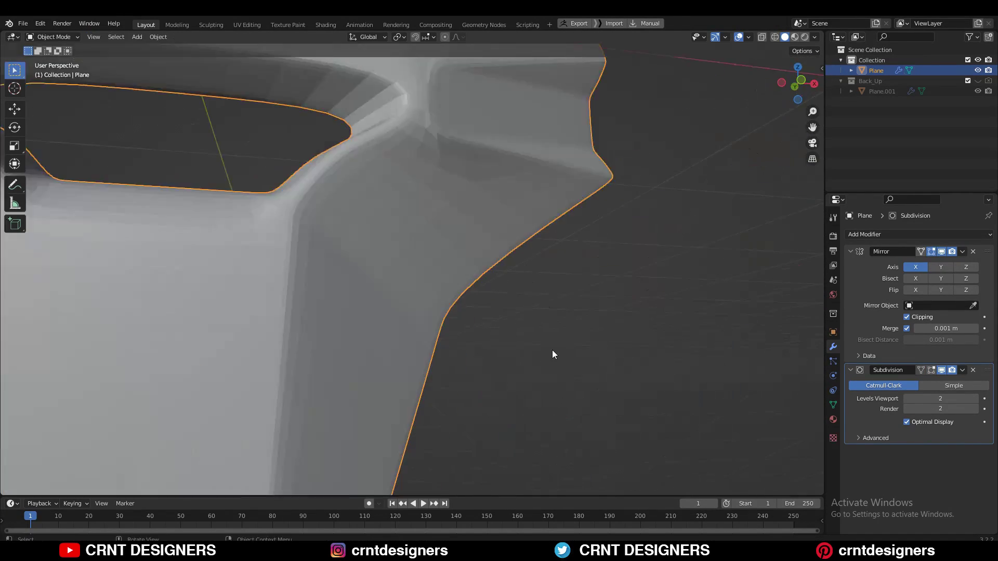
# - Preview the smoothed mask in object mode, then return to mesh editing
pyautogui.press('Tab')
pyautogui.moveTo(397, 347)
pyautogui.mouseDown(button='middle')
pyautogui.moveTo(445, 374)
pyautogui.moveTo(364, 416)
pyautogui.mouseUp(button='middle')
pyautogui.scroll(4, 364, 415)
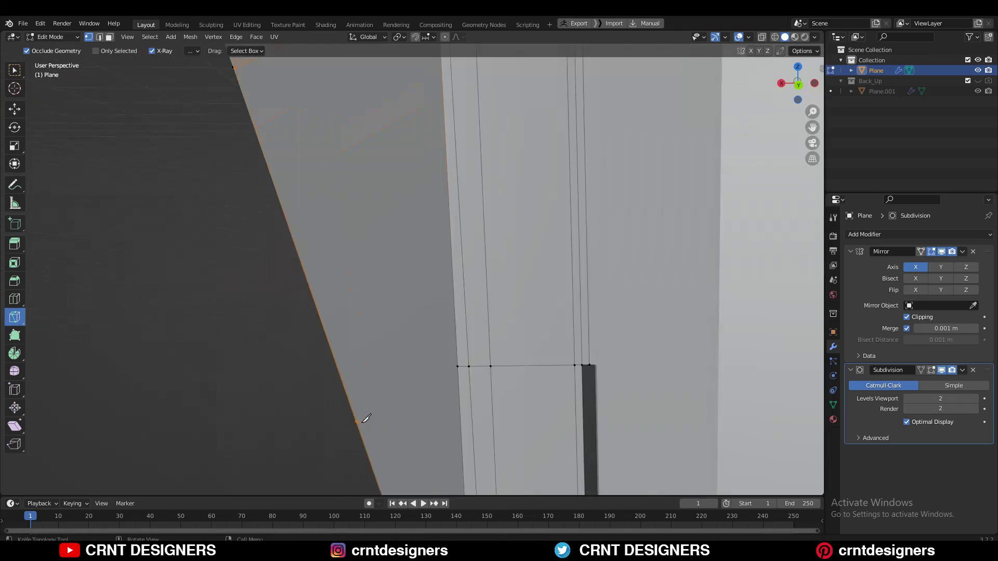
pyautogui.scroll(-4, 627, 310)
pyautogui.press('Tab')
pyautogui.scroll(5, 400, 215)
# - Add a loop cut on the lower panel and edge-slide it close to the edge
pyautogui.hotkey('ctrl', 'r')
pyautogui.click(416, 234)
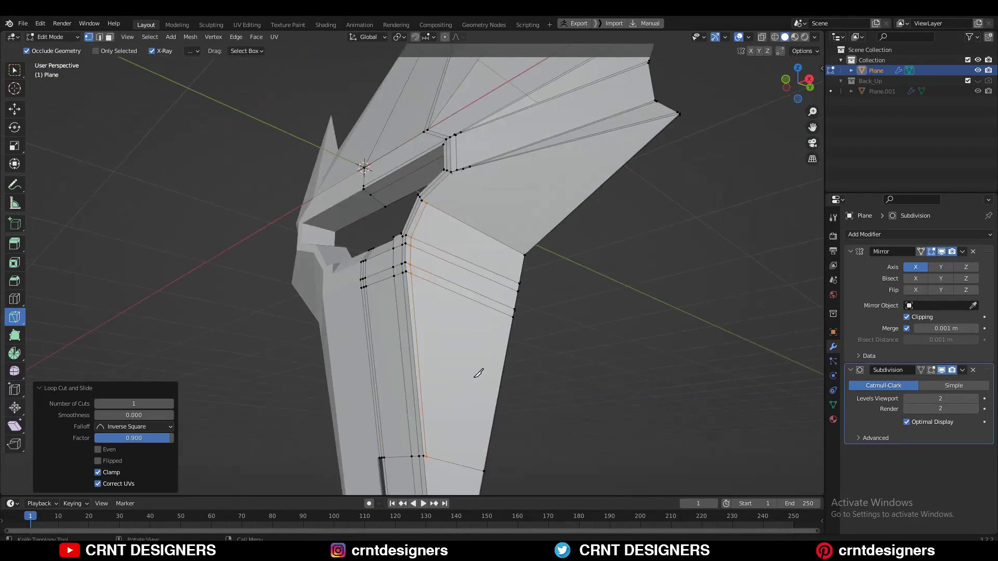
pyautogui.moveTo(416, 234); pyautogui.dragTo(412, 325, button='middle')
pyautogui.scroll(3, 422, 244)
pyautogui.press('g')
pyautogui.press('g')
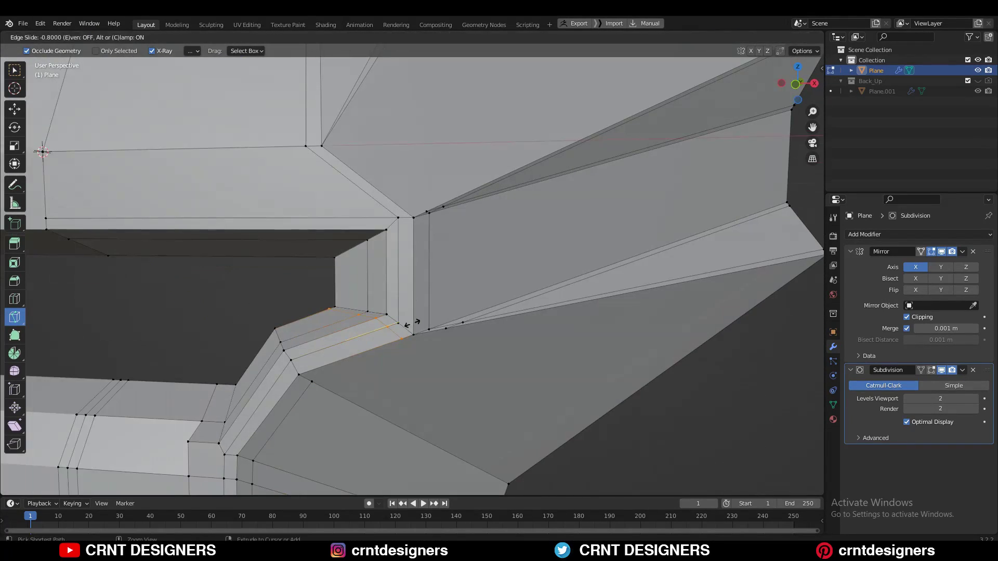
pyautogui.click(410, 266)
# - Add another support loop near the eye corner and slide it toward the edge
pyautogui.moveTo(410, 267)
pyautogui.mouseDown(button='middle')
pyautogui.moveTo(398, 408)
pyautogui.moveTo(423, 334)
pyautogui.moveTo(501, 229)
pyautogui.moveTo(583, 334)
pyautogui.moveTo(552, 337)
pyautogui.mouseUp(button='middle')
pyautogui.moveTo(552, 337); pyautogui.dragTo(526, 334)
pyautogui.moveTo(526, 334); pyautogui.dragTo(513, 357, button='middle')
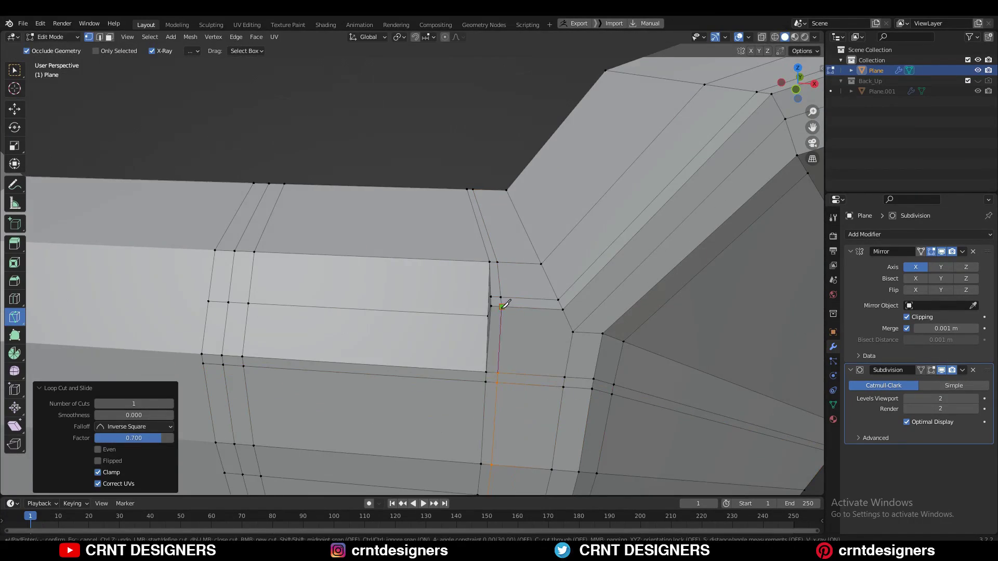
pyautogui.moveTo(504, 304)
pyautogui.mouseDown(button='middle')
pyautogui.moveTo(312, 402)
pyautogui.moveTo(296, 327)
pyautogui.moveTo(498, 346)
pyautogui.moveTo(413, 332)
pyautogui.mouseUp(button='middle')
pyautogui.click(414, 332)
pyautogui.press('g')
pyautogui.press('g')
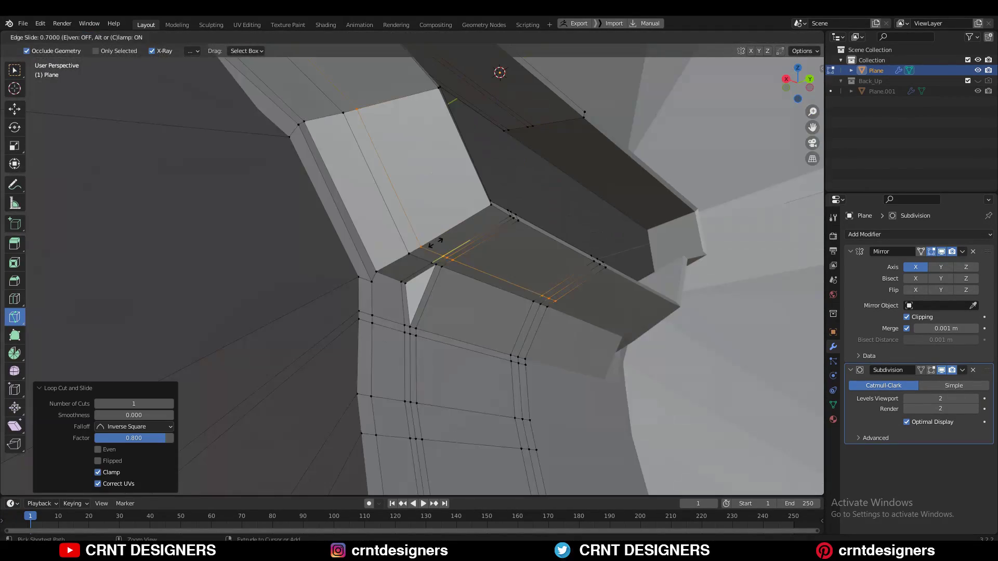
# - Add loop cuts along the crest, leaving them unslid at the centre
pyautogui.moveTo(398, 270); pyautogui.dragTo(427, 276, button='middle')
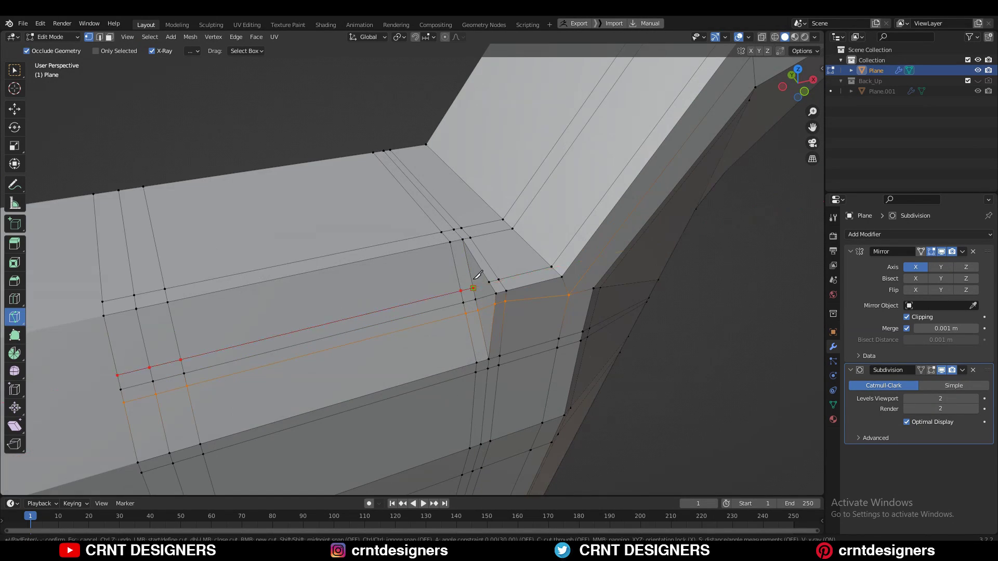
pyautogui.press('Return')
pyautogui.moveTo(491, 276)
pyautogui.mouseDown(button='middle')
pyautogui.moveTo(479, 353)
pyautogui.moveTo(372, 243)
pyautogui.moveTo(303, 333)
pyautogui.moveTo(490, 333)
pyautogui.moveTo(464, 327)
pyautogui.moveTo(465, 297)
pyautogui.moveTo(495, 279)
pyautogui.moveTo(364, 270)
pyautogui.moveTo(441, 313)
pyautogui.moveTo(419, 314)
pyautogui.mouseUp(button='middle')
pyautogui.press('w')
pyautogui.rightClick(309, 325)
pyautogui.click(463, 344)
pyautogui.rightClick(463, 345)
# - Slide the loop beside the mouth corner to a -0.700 factor and check the smoothing
pyautogui.press('Tab')
pyautogui.press('Tab')
pyautogui.press('k')
pyautogui.press('Tab')
pyautogui.press('Tab')
pyautogui.press('g')
pyautogui.press('g')
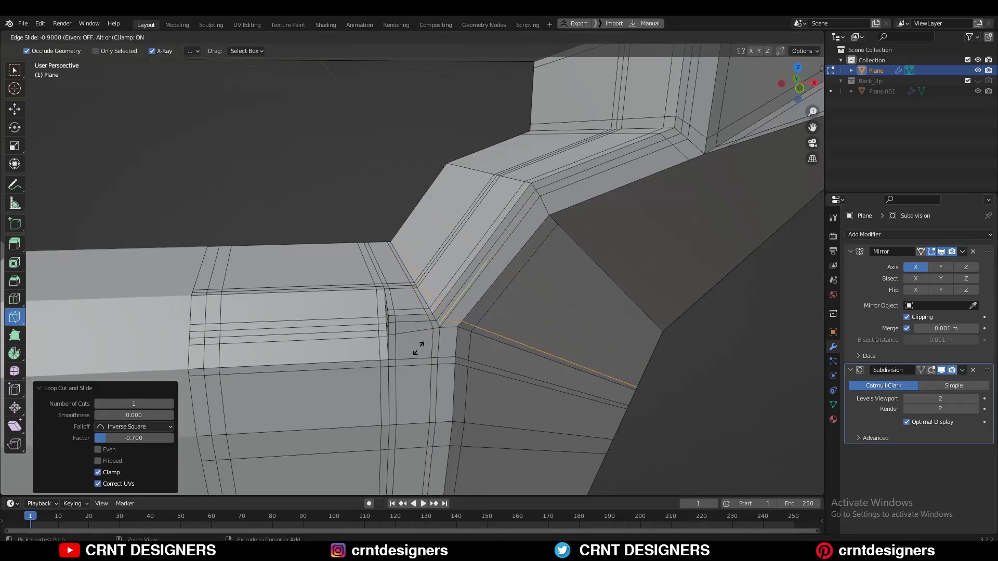
pyautogui.click(418, 348)
pyautogui.press('Tab')
pyautogui.moveTo(418, 348); pyautogui.dragTo(394, 328, button='middle')
# - Switch to vertex select, finish the knife cut, and review the smoothed mask before re-editing
pyautogui.scroll(3, 397, 305)
pyautogui.moveTo(415, 230); pyautogui.dragTo(502, 290, button='middle')
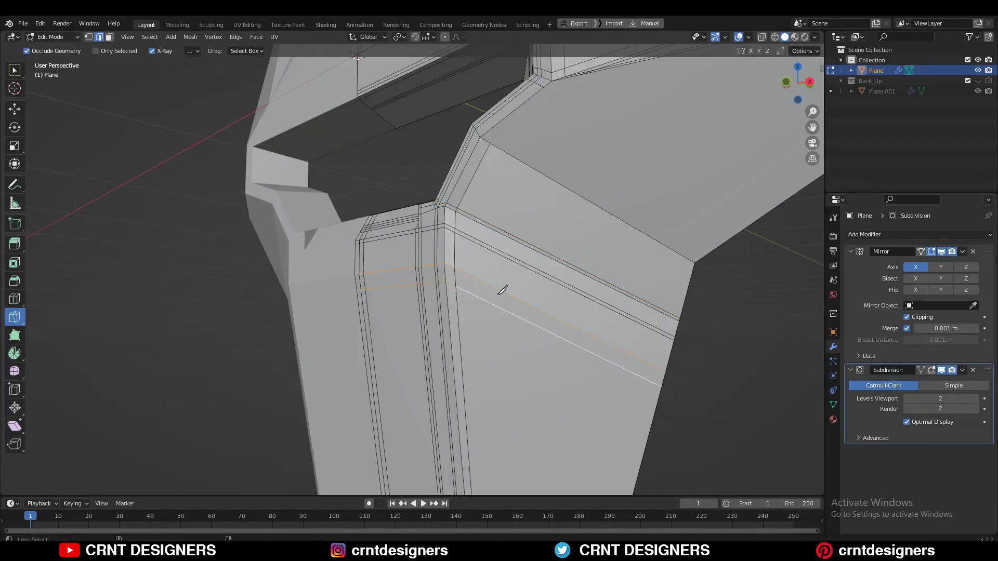
pyautogui.press('1')
pyautogui.scroll(3, 529, 229)
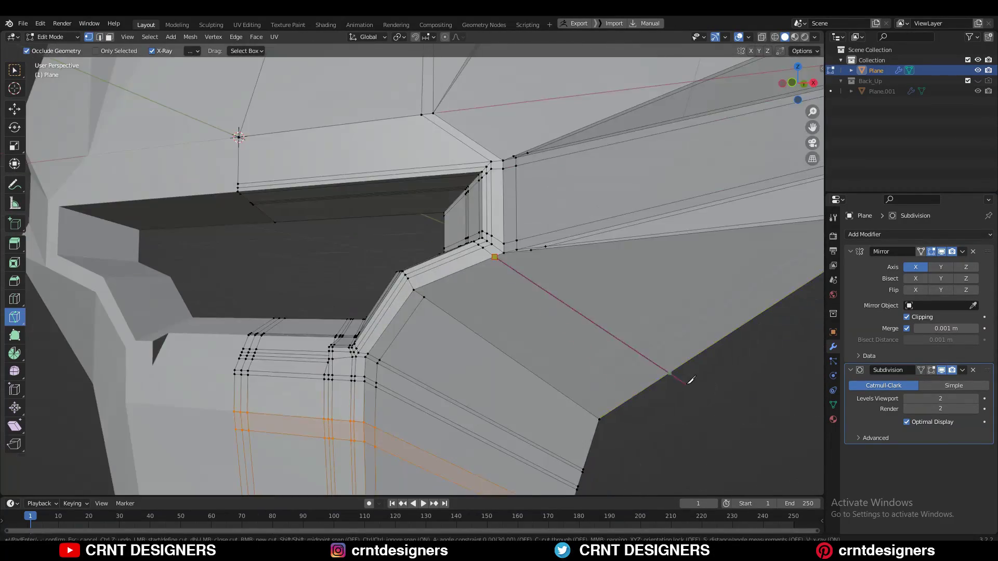
pyautogui.press('Return')
pyautogui.moveTo(691, 380)
pyautogui.mouseDown(button='middle')
pyautogui.moveTo(396, 302)
pyautogui.moveTo(423, 315)
pyautogui.mouseUp(button='middle')
pyautogui.press('Return')
pyautogui.press('Tab')
pyautogui.press('Tab')
# - From the front view, add a support loop cut along the eye corner
pyautogui.scroll(-5, 400, 267)
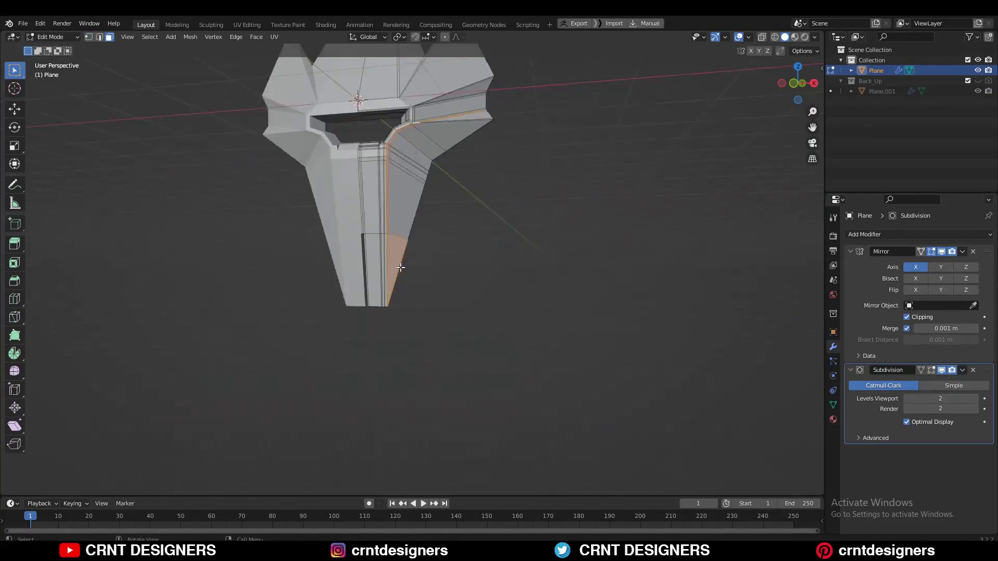
pyautogui.moveTo(400, 164); pyautogui.dragTo(350, 331, button='middle')
pyautogui.scroll(5, 462, 194)
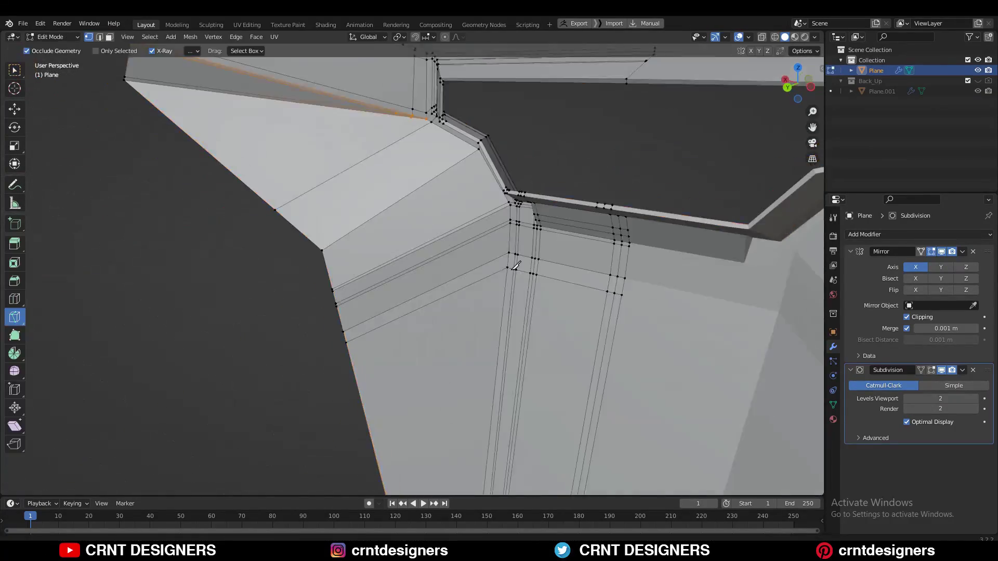
pyautogui.moveTo(462, 194); pyautogui.dragTo(452, 244, button='middle')
pyautogui.moveTo(425, 291)
pyautogui.mouseDown(button='middle')
pyautogui.moveTo(488, 270)
pyautogui.moveTo(448, 282)
pyautogui.mouseUp(button='middle')
pyautogui.scroll(-5, 447, 282)
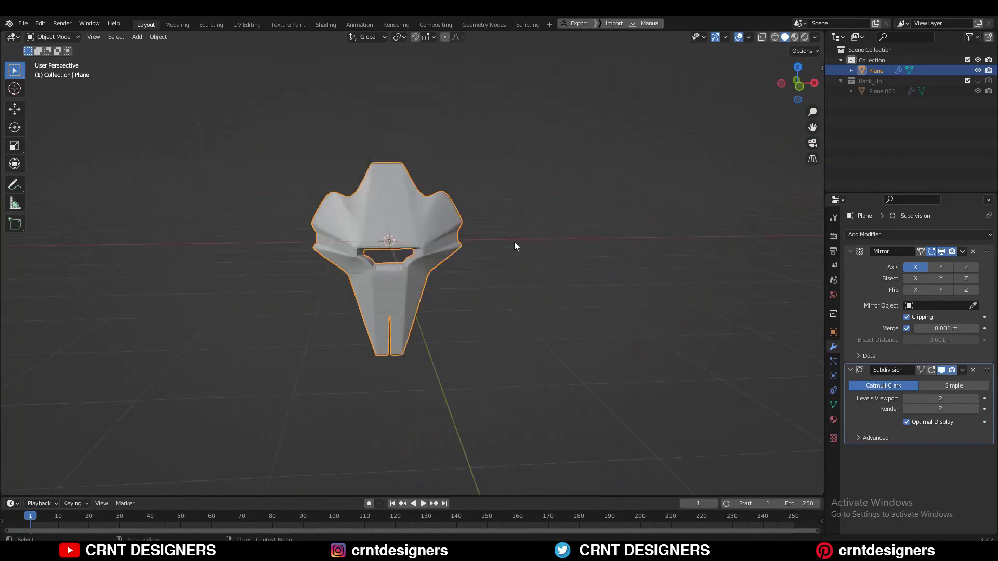
pyautogui.scroll(6, 513, 242)
pyautogui.moveTo(499, 260)
pyautogui.mouseDown(button='middle')
pyautogui.moveTo(476, 279)
pyautogui.moveTo(471, 312)
pyautogui.mouseUp(button='middle')
pyautogui.press('KP_1')
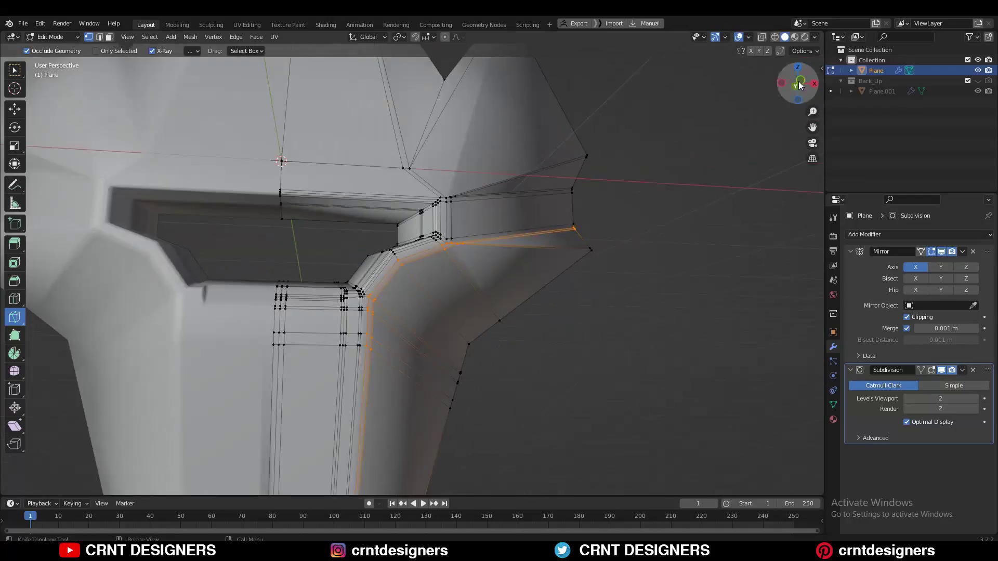
pyautogui.hotkey('ctrl', 'r')
pyautogui.click(373, 276)
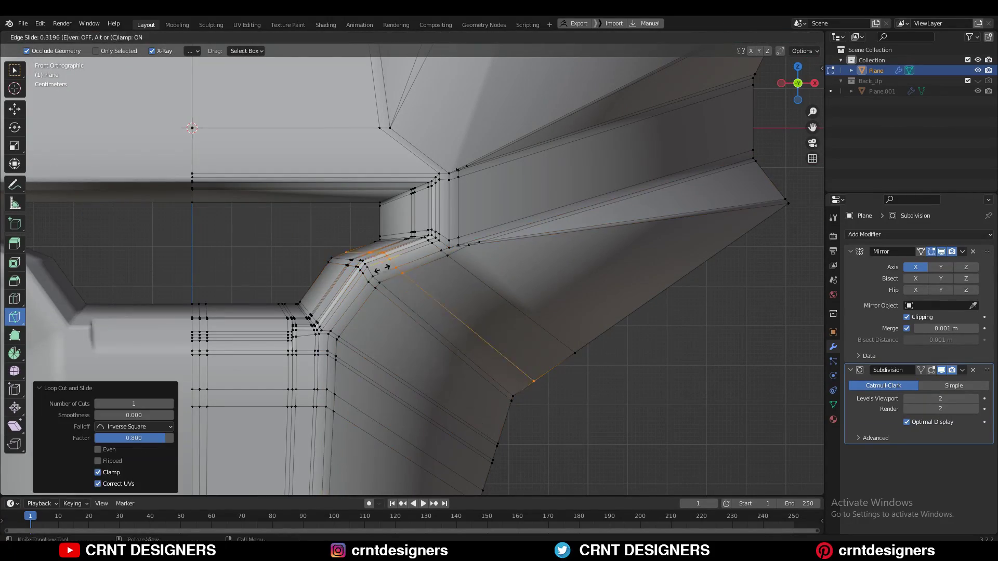
pyautogui.click(382, 268)
# - Knife-cut a new edge starting from the eye-corner vertex
pyautogui.scroll(-5, 397, 287)
pyautogui.scroll(5, 410, 307)
pyautogui.moveTo(411, 306); pyautogui.dragTo(356, 264, button='middle')
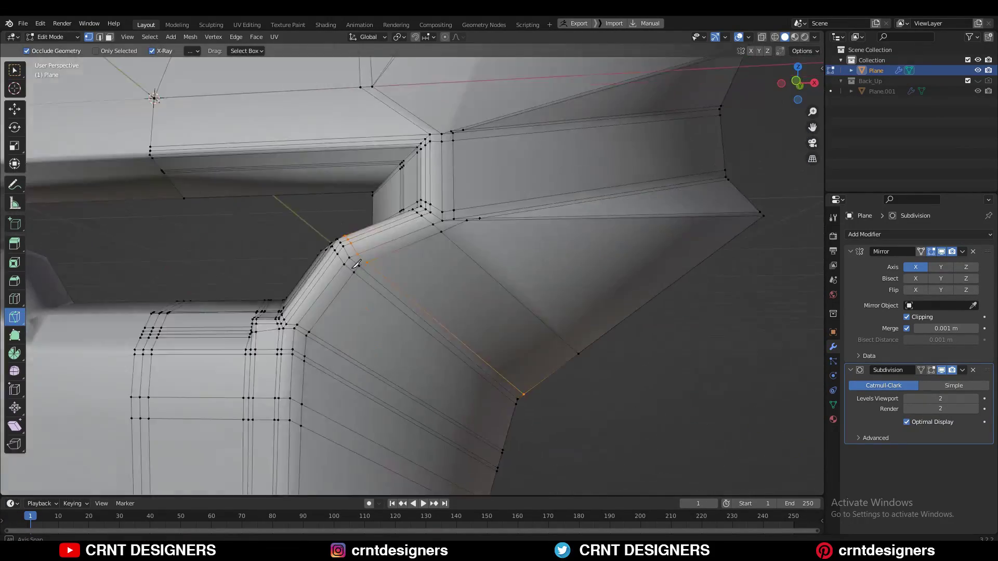
pyautogui.scroll(-5, 406, 308)
pyautogui.scroll(5, 407, 307)
pyautogui.press('k')
pyautogui.click(252, 261)
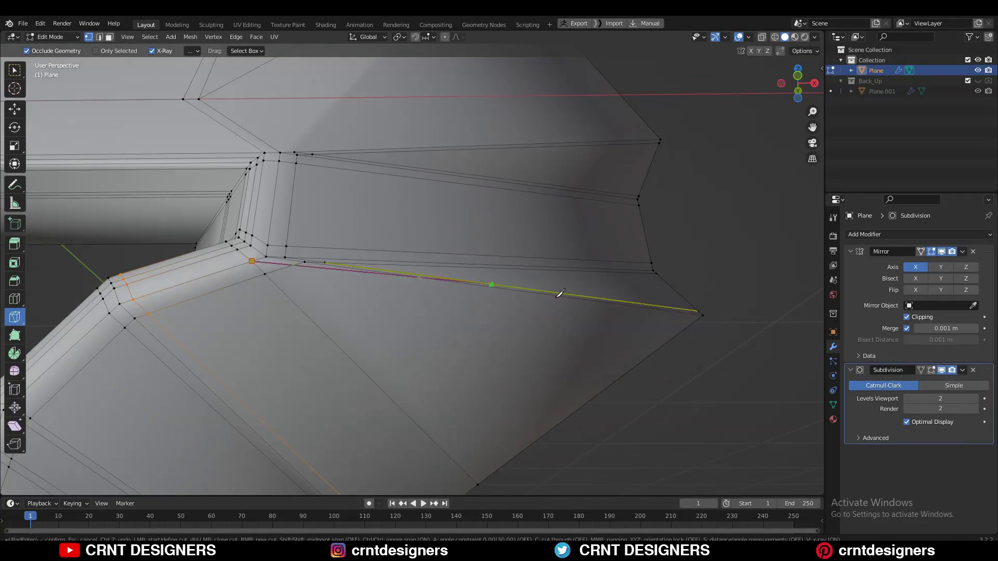
pyautogui.moveTo(300, 306)
pyautogui.mouseDown(button='middle')
pyautogui.moveTo(460, 375)
pyautogui.moveTo(610, 254)
pyautogui.mouseUp(button='middle')
pyautogui.press('Return')
# - Select the stray edge on the cheek and dissolve it along with its vertices
pyautogui.press('k')
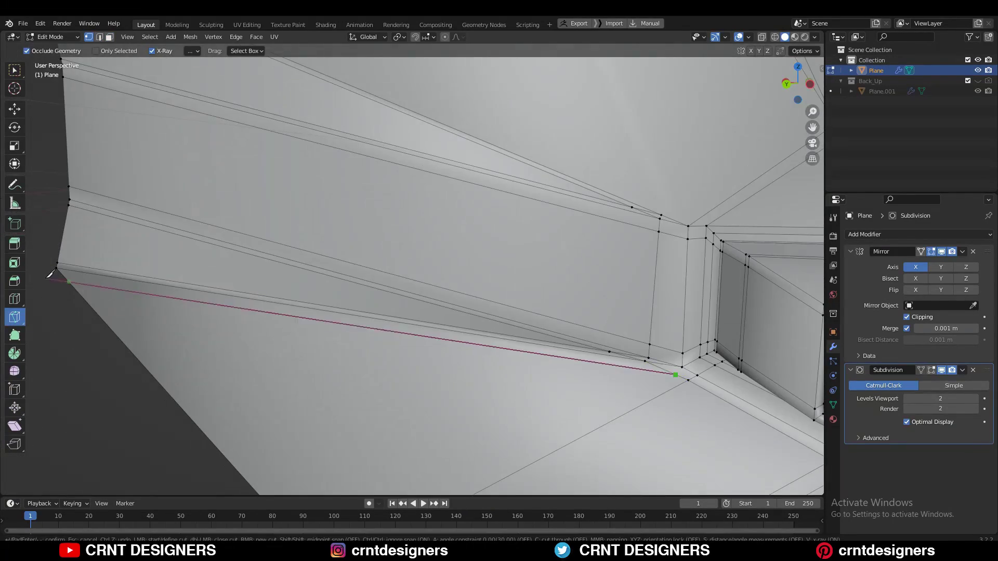
pyautogui.moveTo(689, 375); pyautogui.dragTo(475, 361, button='middle')
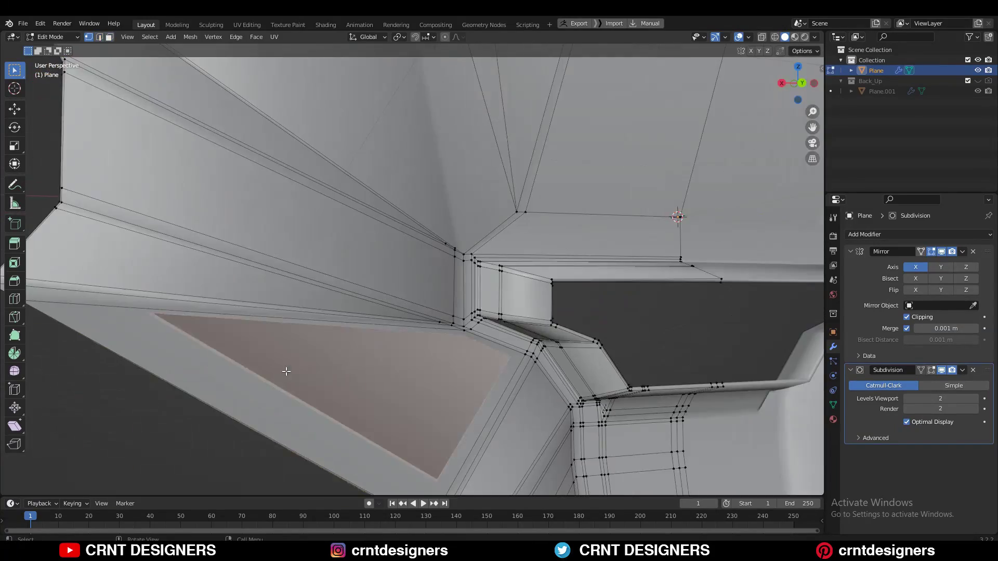
pyautogui.press('2')
pyautogui.click(420, 291)
pyautogui.moveTo(420, 290); pyautogui.dragTo(456, 286, button='middle')
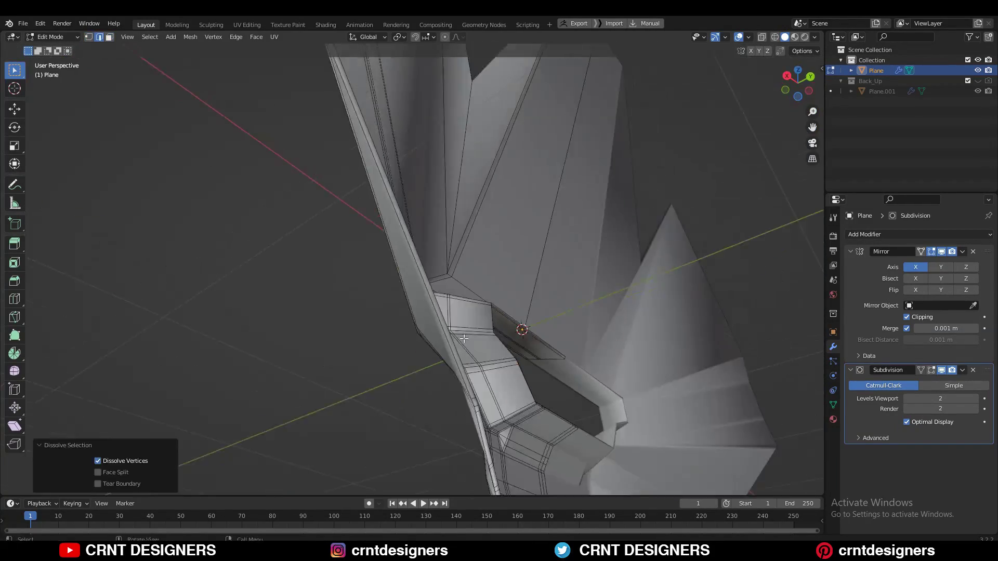
pyautogui.press('Tab')
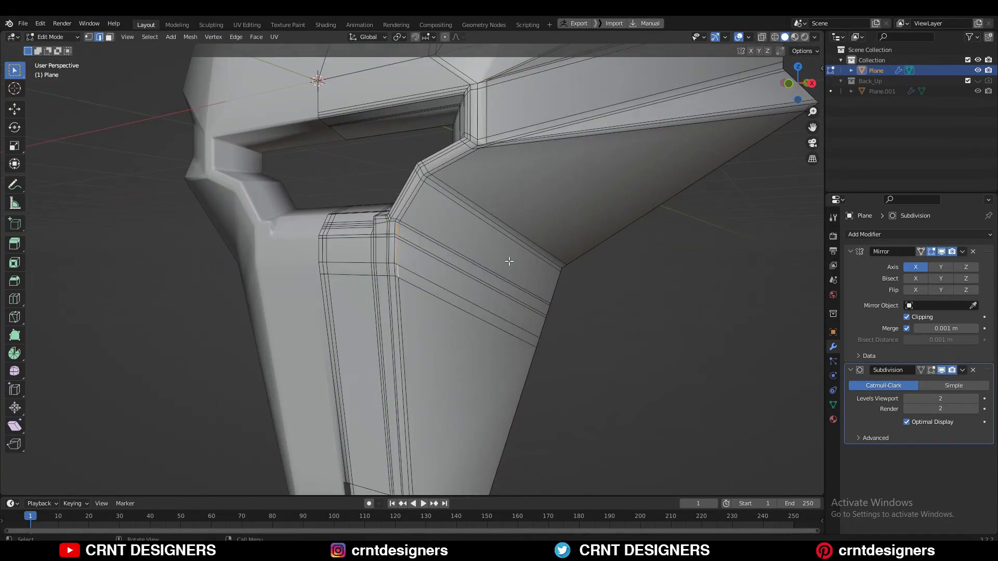
pyautogui.moveTo(533, 277); pyautogui.dragTo(513, 253, button='middle')
pyautogui.moveTo(443, 331); pyautogui.dragTo(457, 311, button='middle')
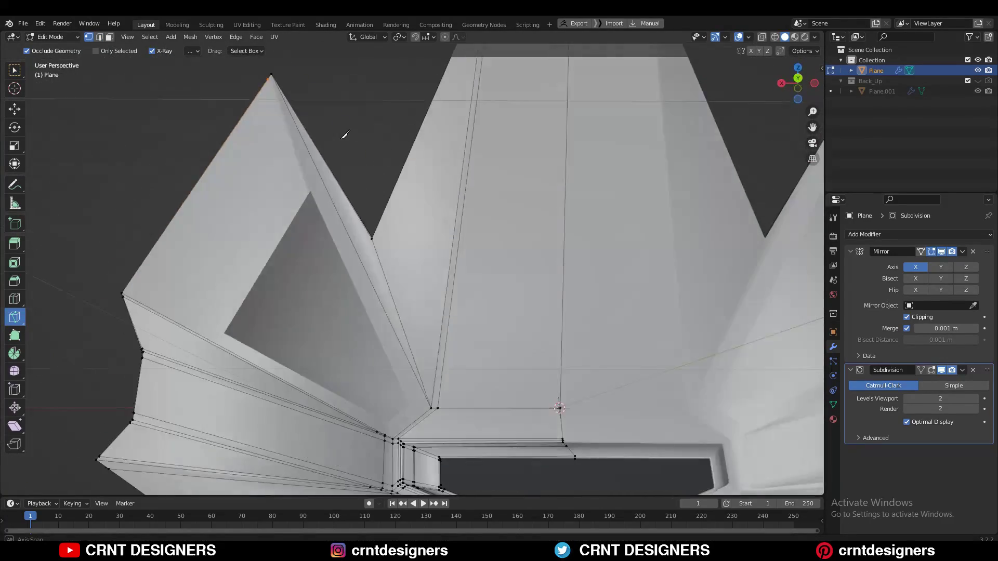
pyautogui.keyDown('alt'); pyautogui.moveTo(344, 134); pyautogui.dragTo(405, 398, button='middle'); pyautogui.keyUp('alt')
pyautogui.scroll(-3, 533, 224)
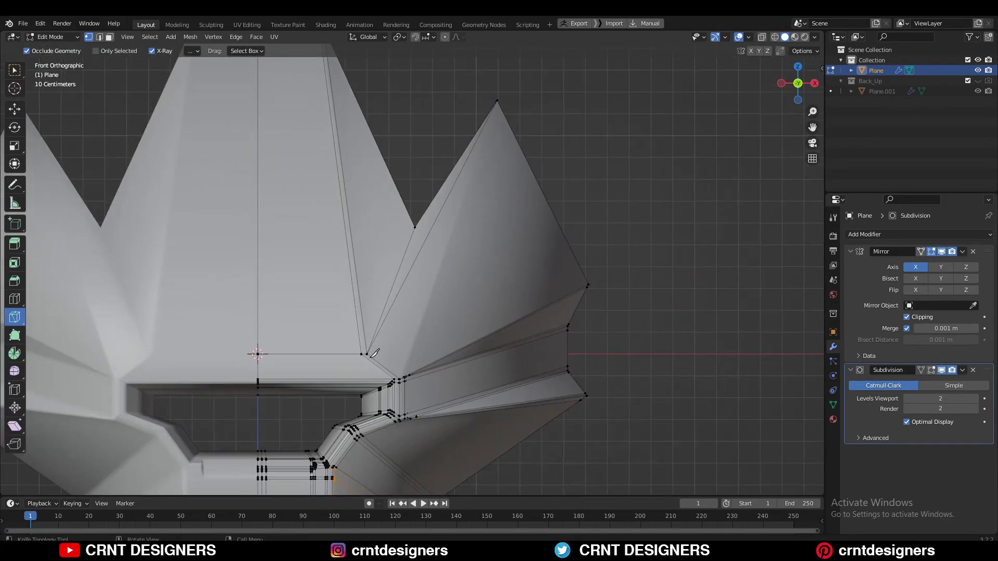
pyautogui.scroll(3, 368, 398)
pyautogui.press('Return')
pyautogui.scroll(3, 397, 423)
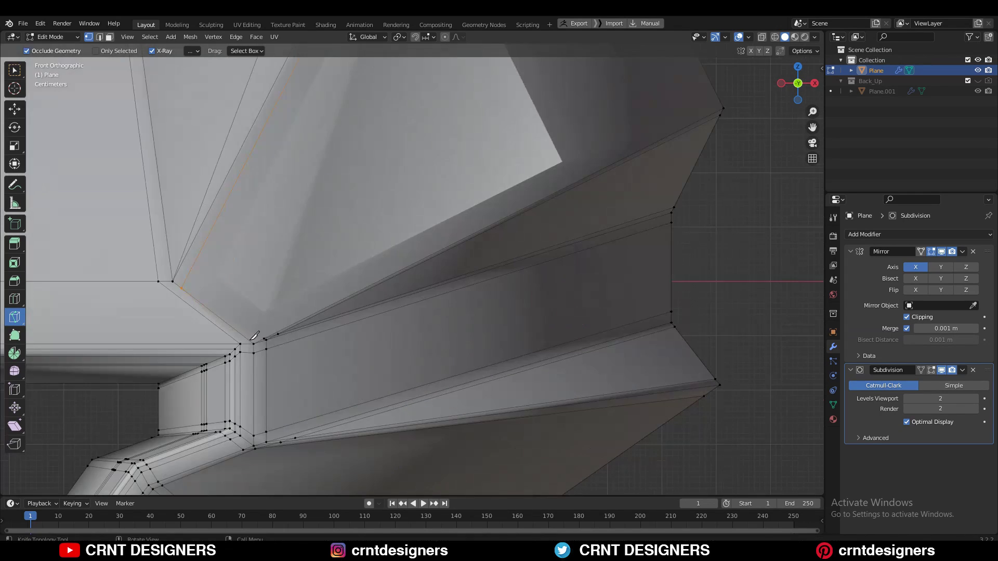
pyautogui.scroll(3, 596, 294)
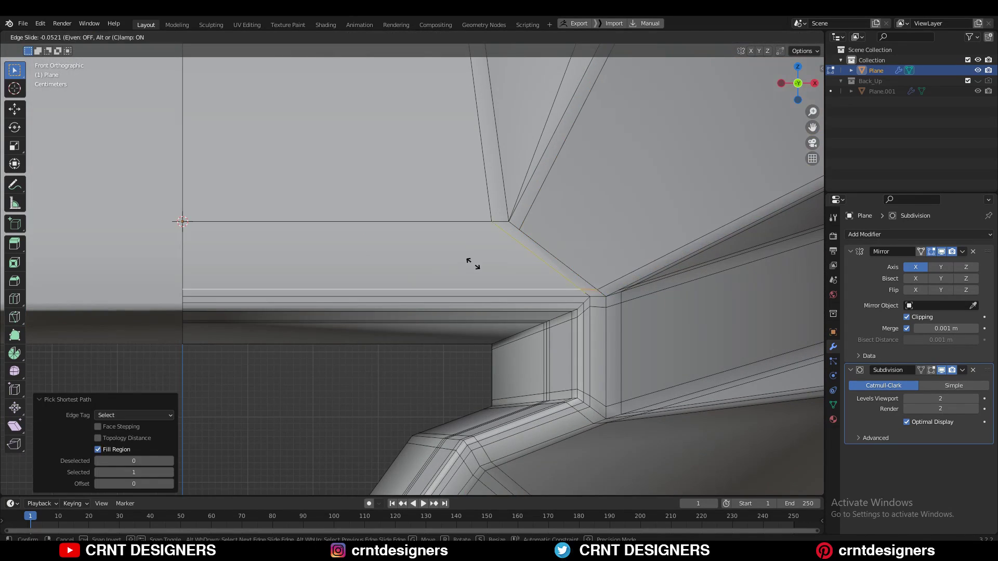
pyautogui.click(473, 264)
pyautogui.moveTo(472, 264)
pyautogui.mouseDown(button='middle')
pyautogui.moveTo(474, 252)
pyautogui.moveTo(619, 313)
pyautogui.mouseUp(button='middle')
pyautogui.moveTo(209, 155)
pyautogui.mouseDown(button='middle')
pyautogui.moveTo(282, 261)
pyautogui.moveTo(528, 205)
pyautogui.mouseUp(button='middle')
pyautogui.scroll(3, 385, 219)
pyautogui.hotkey('shift', 'v')
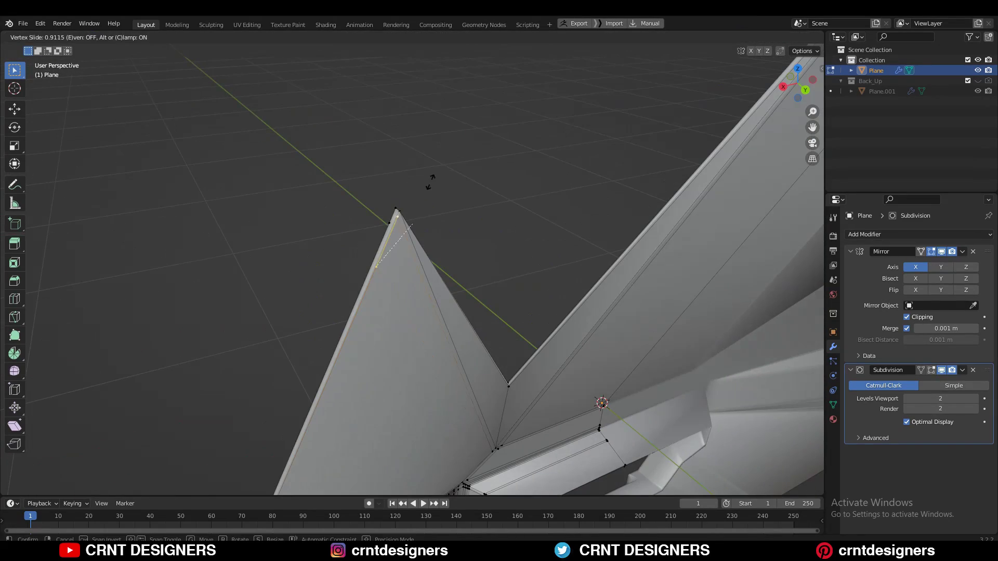
pyautogui.scroll(-4, 342, 193)
pyautogui.moveTo(343, 193); pyautogui.dragTo(474, 228, button='middle')
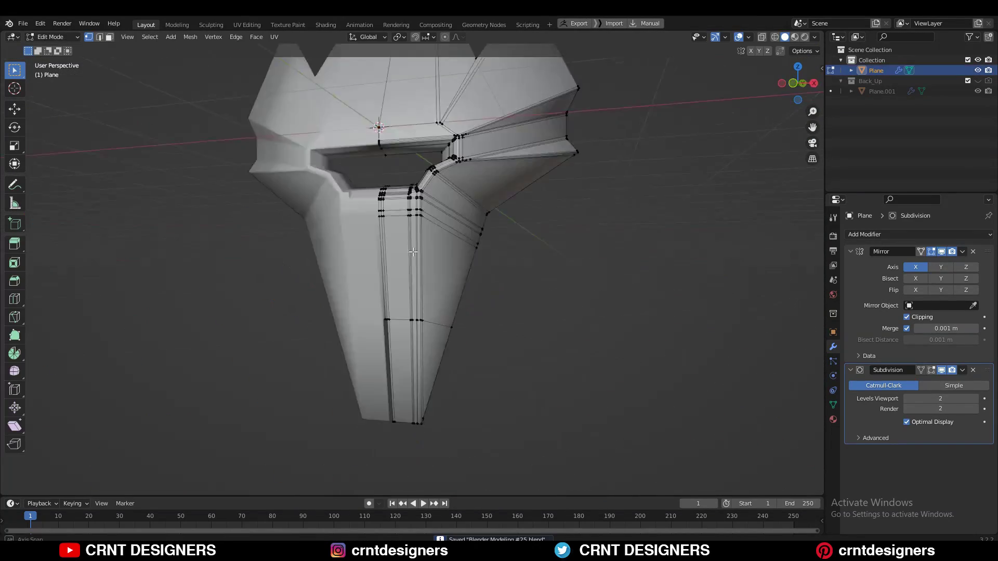
pyautogui.moveTo(413, 252)
pyautogui.mouseDown(button='middle')
pyautogui.moveTo(329, 185)
pyautogui.moveTo(387, 181)
pyautogui.mouseUp(button='middle')
pyautogui.press('3')
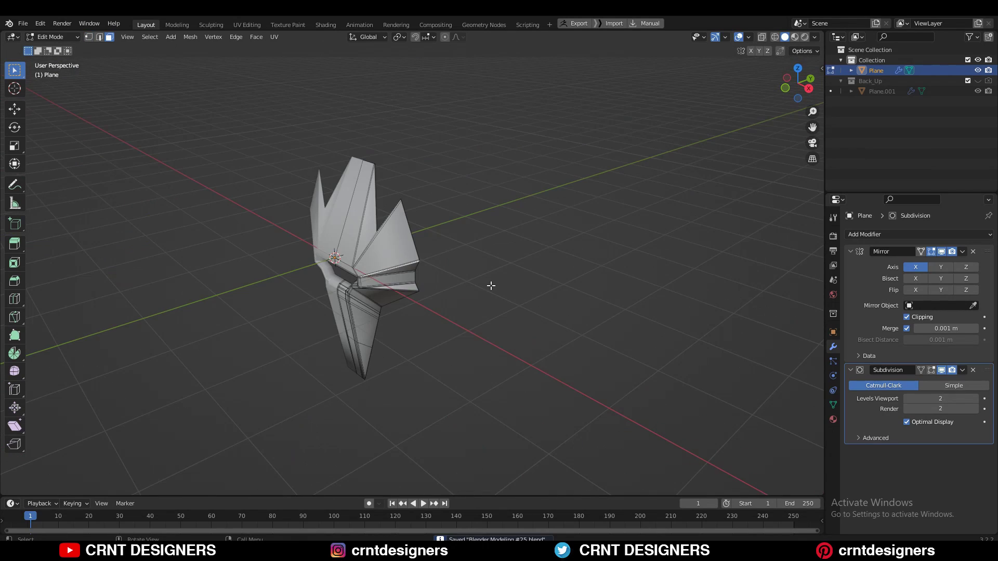
pyautogui.scroll(8, 398, 172)
# - Slide the edge and vertex at the brow corner into cleaner positions
pyautogui.press('1')
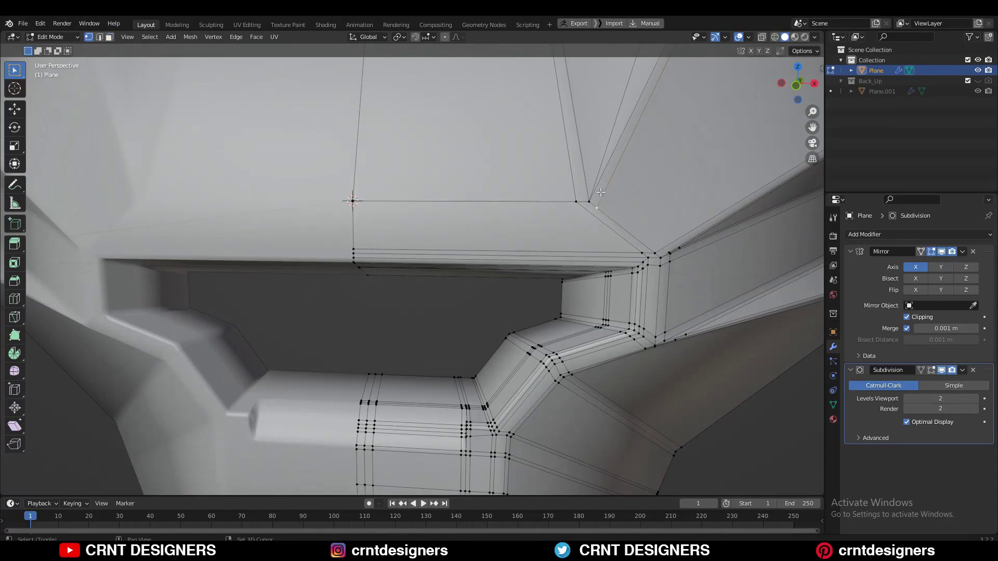
pyautogui.press('w')
pyautogui.scroll(-5, 509, 156)
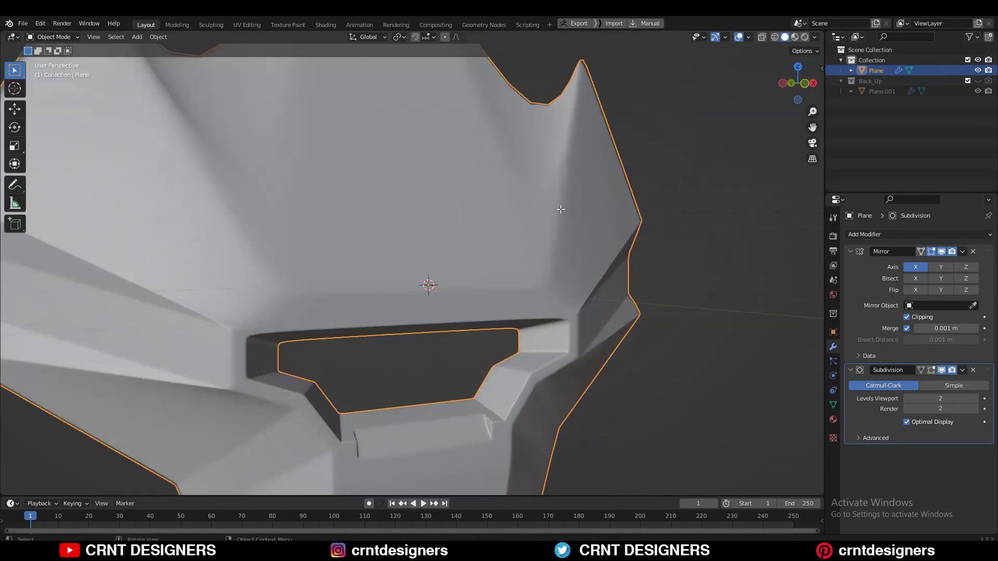
pyautogui.scroll(4, 516, 249)
pyautogui.click(594, 214)
pyautogui.moveTo(594, 215); pyautogui.dragTo(490, 283, button='middle')
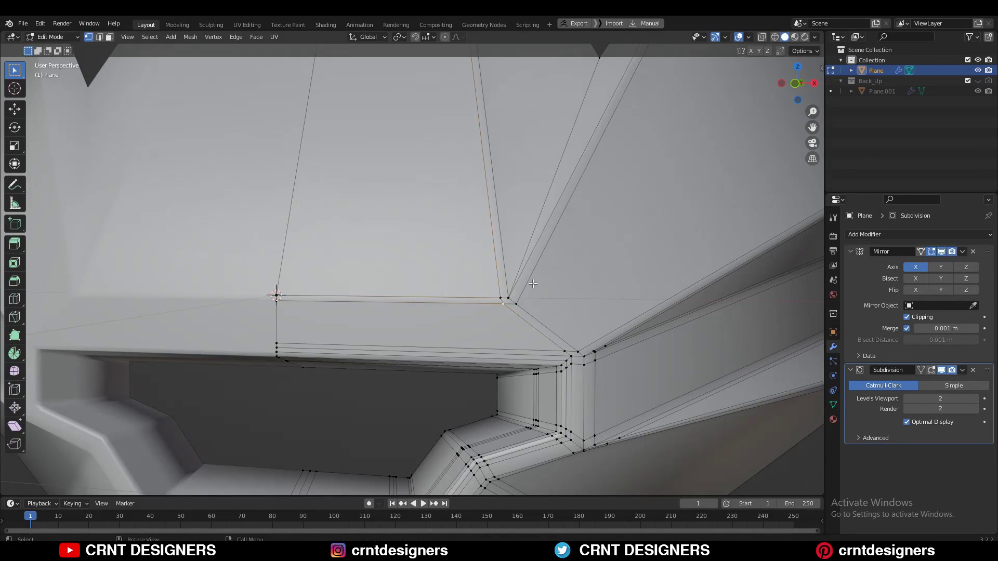
pyautogui.click(556, 270)
pyautogui.scroll(-6, 556, 269)
# - Preview the smoothed mask outside Edit Mode and save the blend file
pyautogui.press('Tab')
pyautogui.hotkey('ctrl', 's')
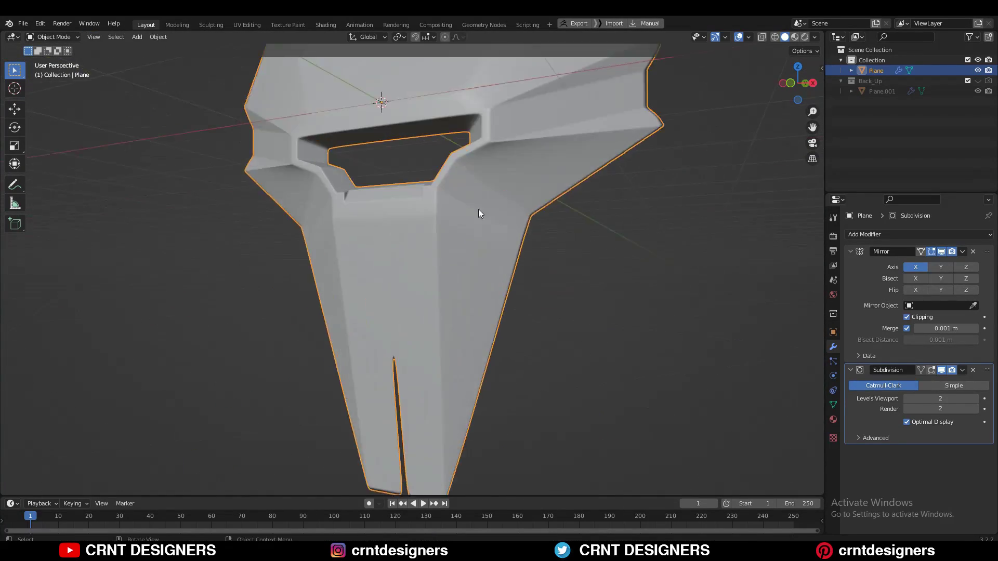
pyautogui.press('Tab')
pyautogui.press('Tab')
pyautogui.scroll(4, 496, 270)
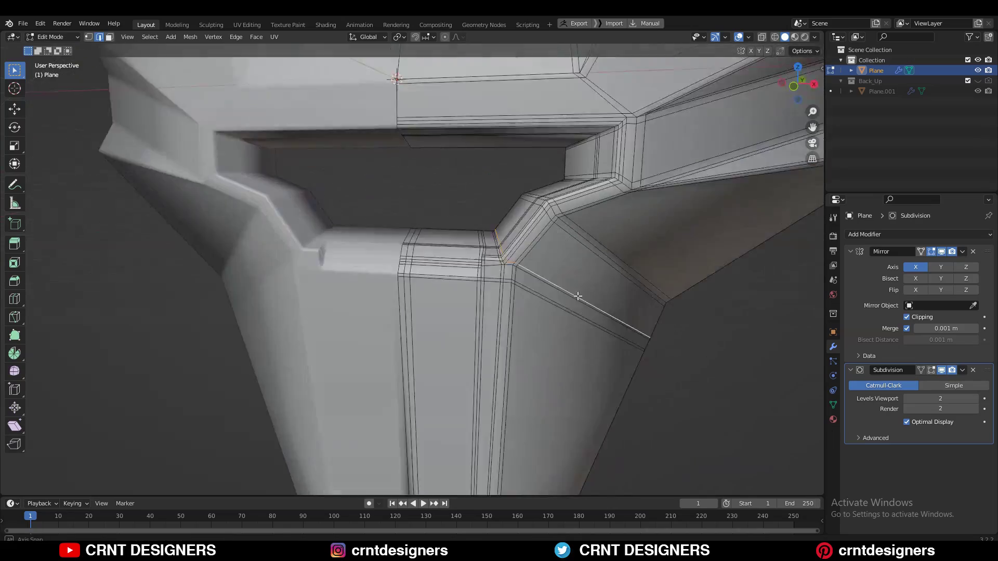
pyautogui.scroll(2, 495, 284)
# - Dissolve the stray vertices where the nose bridge meets the brow
pyautogui.press('1')
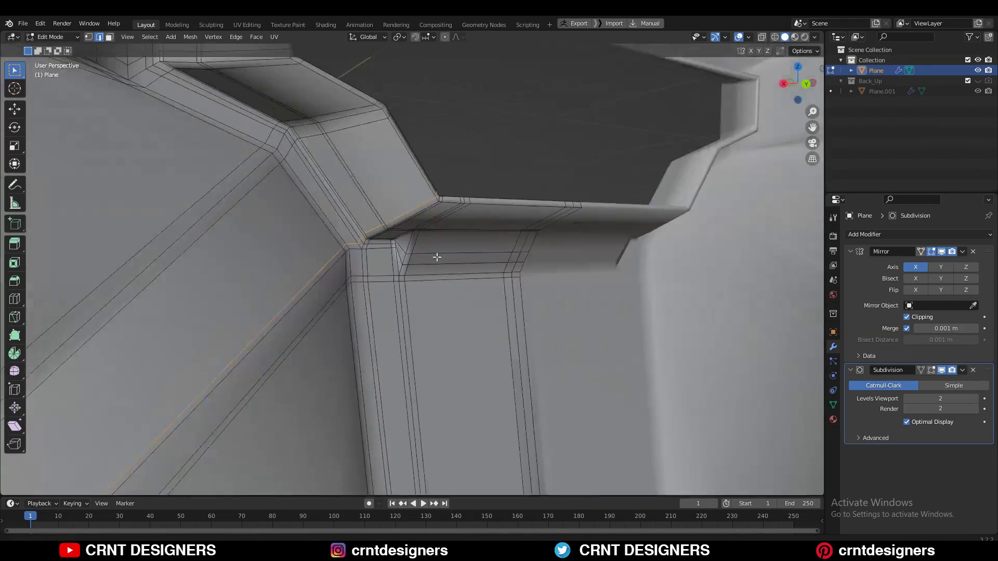
pyautogui.moveTo(506, 282); pyautogui.dragTo(348, 241, button='middle')
pyautogui.click(348, 241)
pyautogui.moveTo(483, 263)
pyautogui.mouseDown(button='middle')
pyautogui.moveTo(405, 218)
pyautogui.moveTo(413, 148)
pyautogui.mouseUp(button='middle')
pyautogui.press('Tab')
pyautogui.press('Tab')
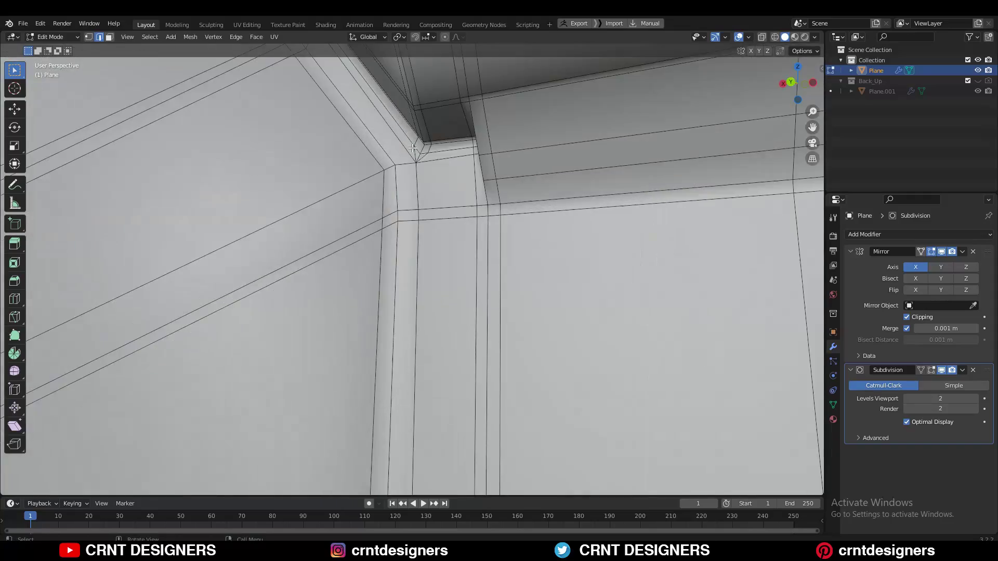
pyautogui.scroll(-5, 597, 219)
pyautogui.scroll(5, 597, 220)
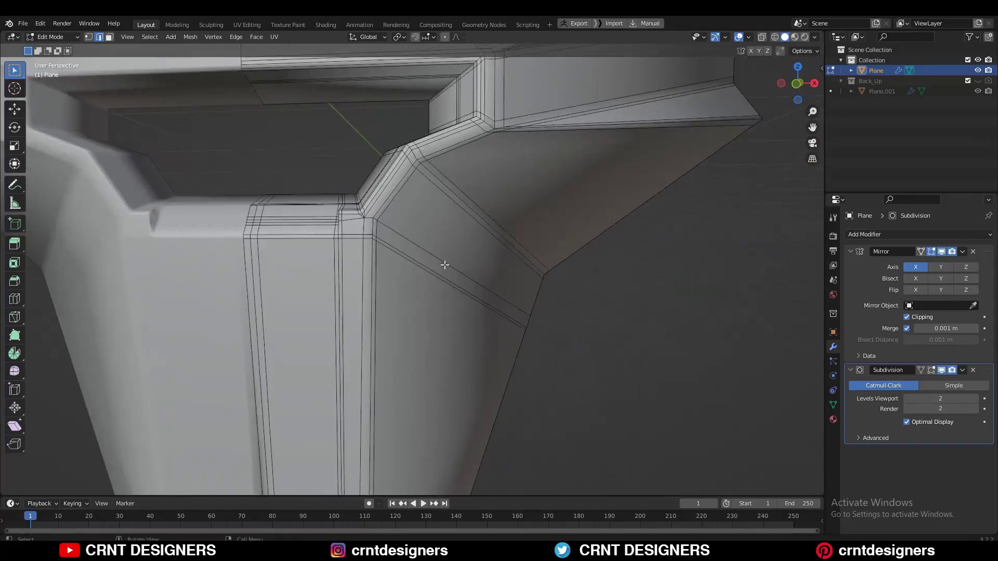
pyautogui.moveTo(446, 245); pyautogui.dragTo(462, 257, button='middle')
# - Dissolve the diagonal edge on the cheek and check the smoothed result
pyautogui.hotkey('ctrl', 'x')
pyautogui.scroll(-5, 462, 257)
pyautogui.scroll(5, 372, 270)
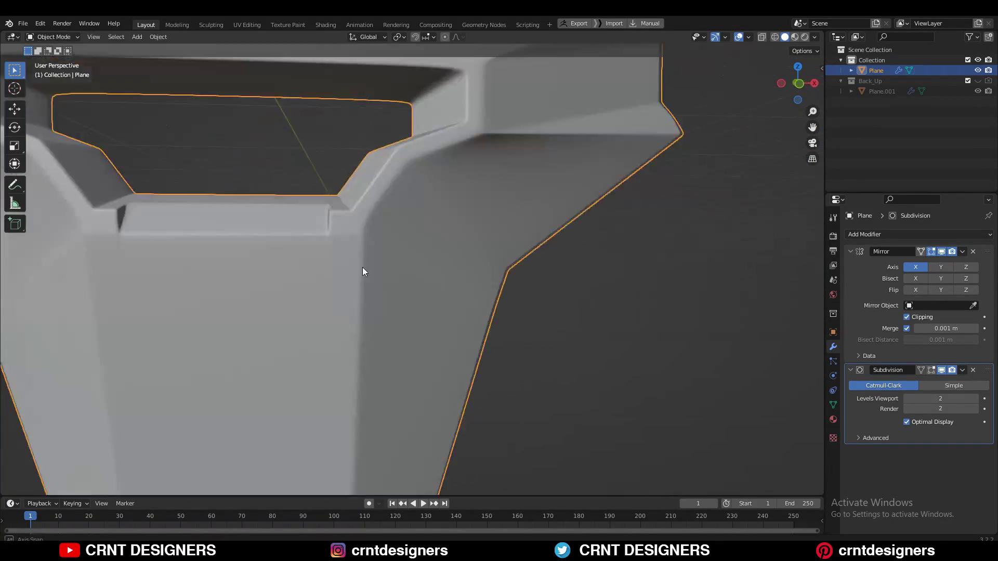
pyautogui.click(331, 214)
pyautogui.moveTo(363, 271)
pyautogui.mouseDown(button='middle')
pyautogui.moveTo(331, 215)
pyautogui.moveTo(453, 223)
pyautogui.mouseUp(button='middle')
pyautogui.hotkey('ctrl', 'x')
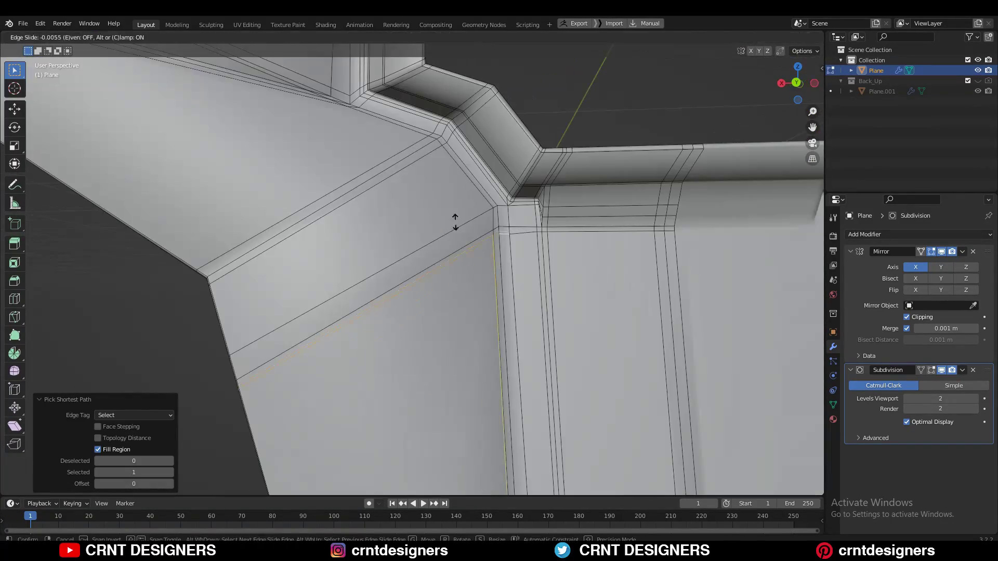
pyautogui.press('Tab')
pyautogui.scroll(-5, 456, 282)
pyautogui.scroll(5, 536, 252)
pyautogui.press('Tab')
# - Slide the vertical edge loop beside the nose bridge to a new position
pyautogui.moveTo(536, 252)
pyautogui.mouseDown(button='middle')
pyautogui.moveTo(450, 238)
pyautogui.moveTo(467, 231)
pyautogui.mouseUp(button='middle')
pyautogui.press('1')
pyautogui.keyDown('alt'); pyautogui.click(418, 312); pyautogui.keyUp('alt')
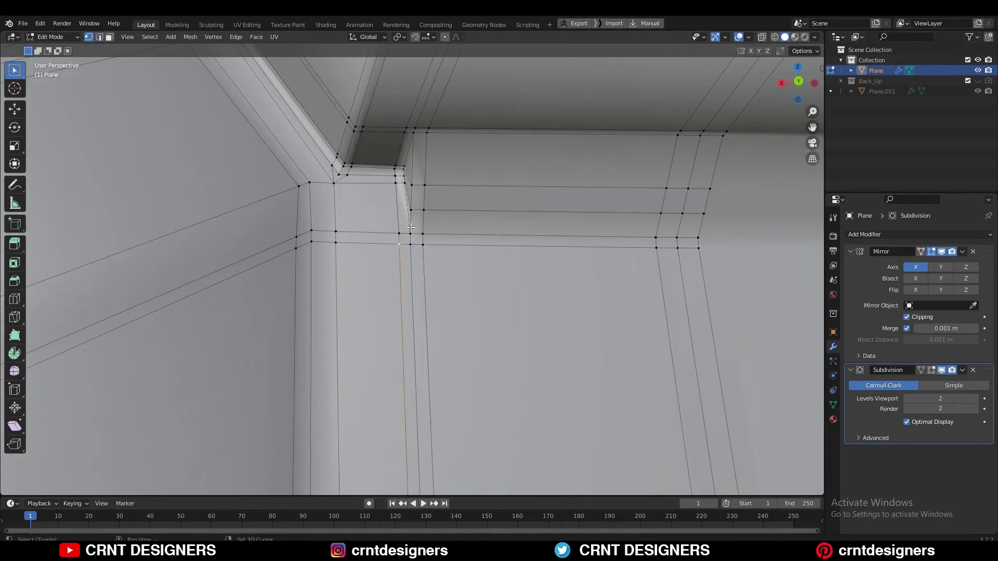
pyautogui.moveTo(395, 247)
pyautogui.mouseDown(button='middle')
pyautogui.moveTo(551, 273)
pyautogui.moveTo(608, 295)
pyautogui.mouseUp(button='middle')
pyautogui.press('g')
pyautogui.press('g')
pyautogui.click(550, 272)
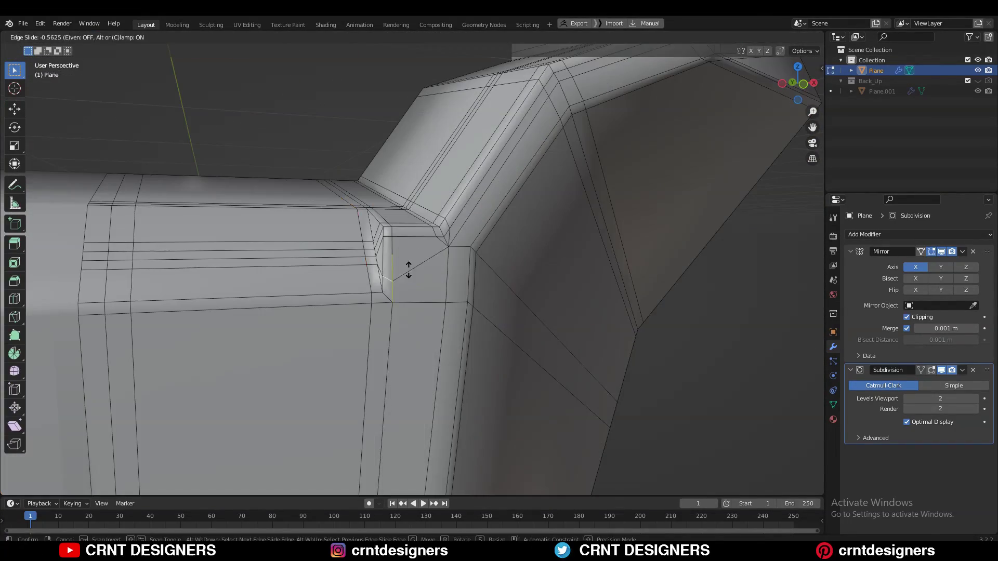
pyautogui.click(408, 270)
pyautogui.moveTo(408, 270); pyautogui.dragTo(358, 301, button='middle')
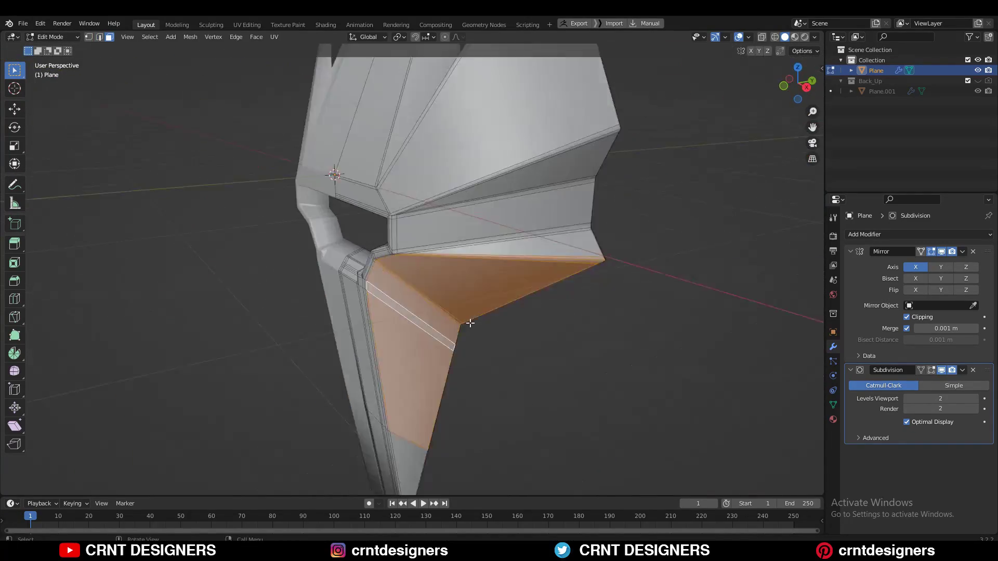
# - Knife a supporting cut across the upper spike's corner
pyautogui.moveTo(469, 323); pyautogui.dragTo(282, 331, button='middle')
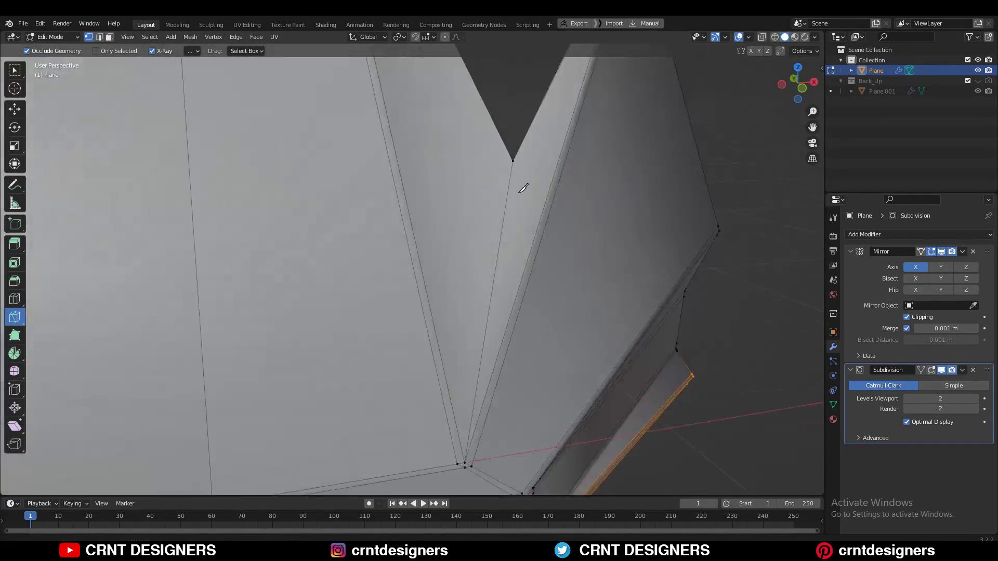
pyautogui.click(523, 188)
pyautogui.moveTo(523, 188); pyautogui.dragTo(570, 396, button='middle')
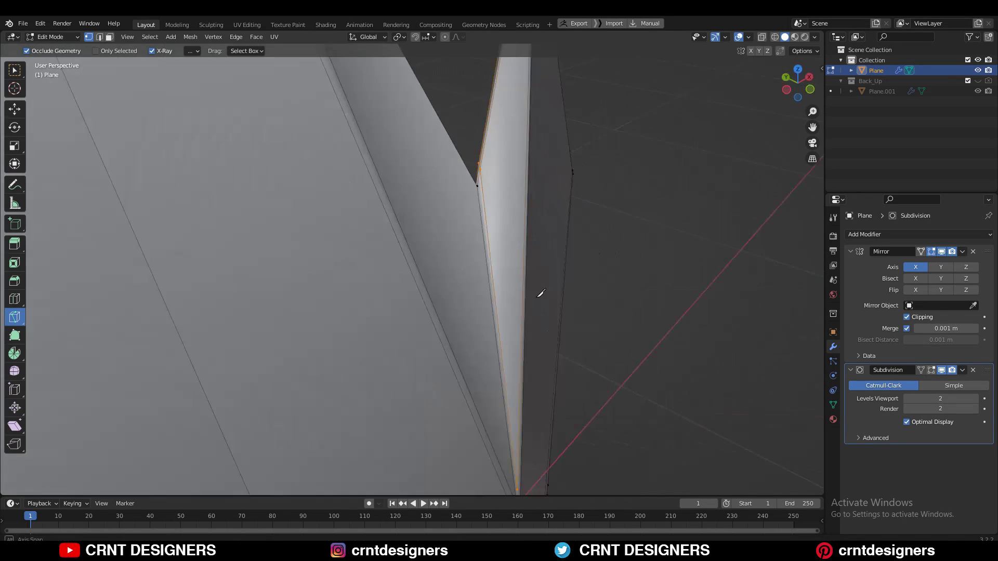
pyautogui.moveTo(540, 293); pyautogui.dragTo(446, 381, button='middle')
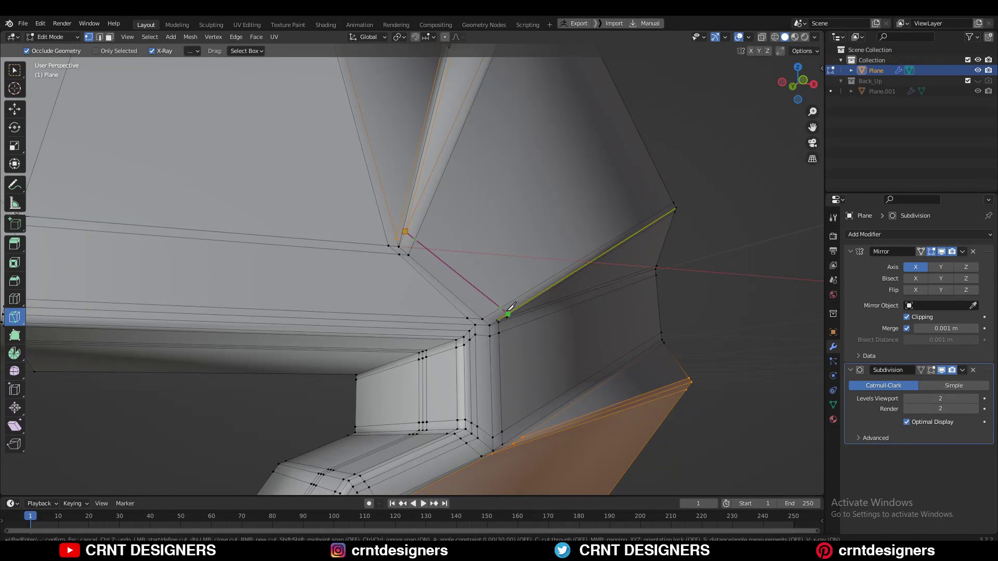
pyautogui.press('Return')
pyautogui.moveTo(510, 307); pyautogui.dragTo(488, 260, button='middle')
pyautogui.scroll(3, 470, 312)
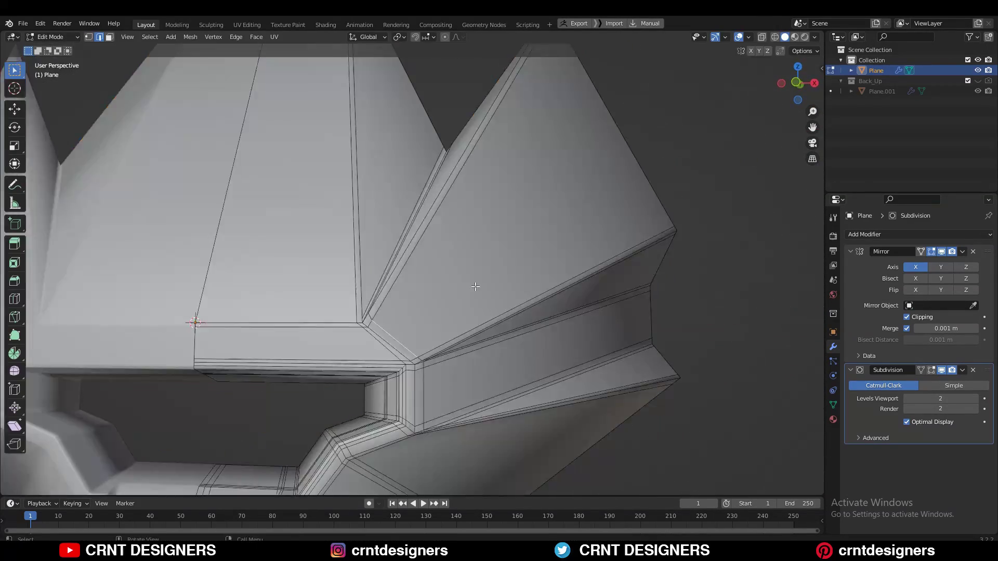
pyautogui.moveTo(475, 286); pyautogui.dragTo(398, 287, button='middle')
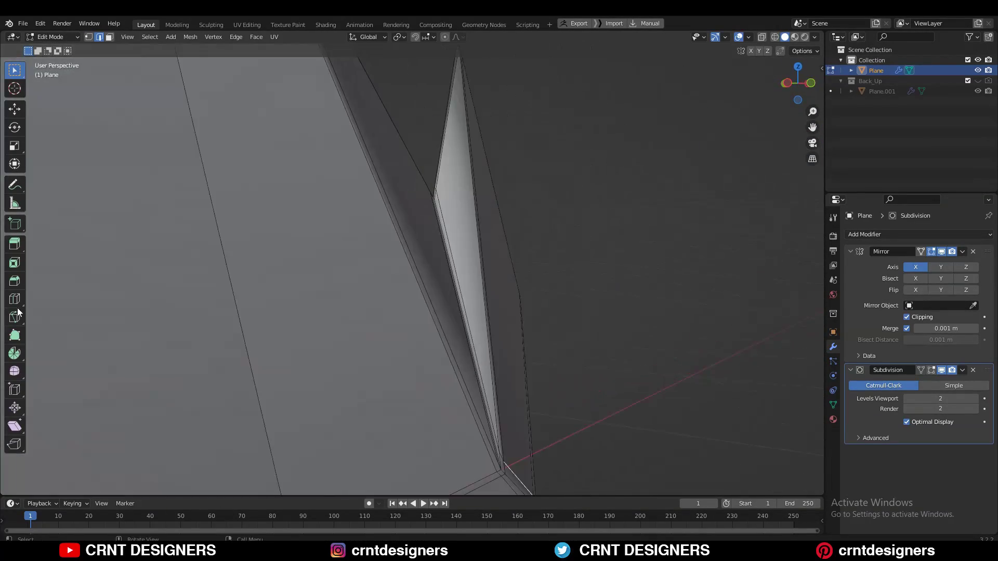
# - Add a second knife cut running toward the spike's base
pyautogui.click(14, 315)
pyautogui.moveTo(418, 138); pyautogui.dragTo(575, 253, button='middle')
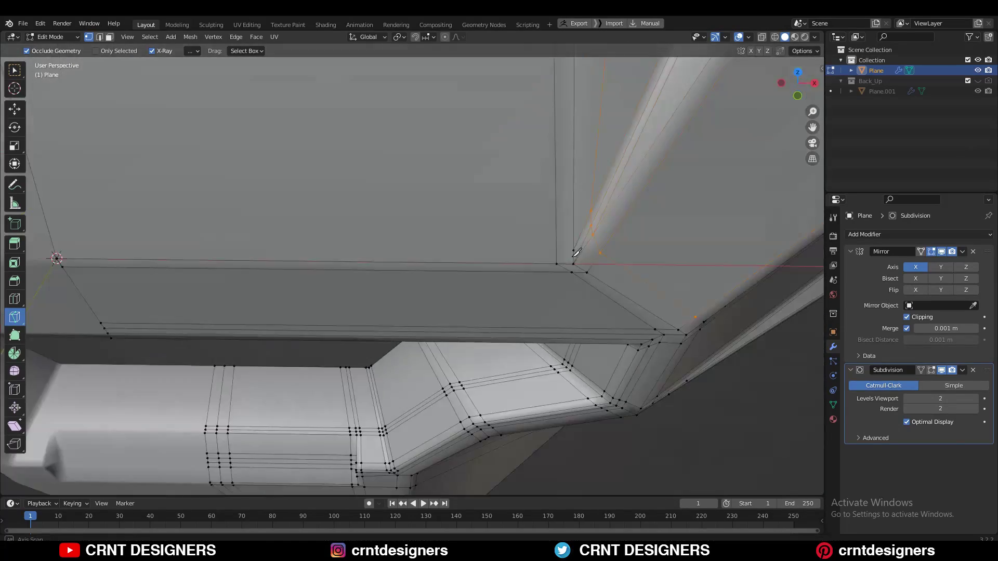
pyautogui.scroll(3, 576, 253)
pyautogui.moveTo(491, 368); pyautogui.dragTo(667, 360, button='middle')
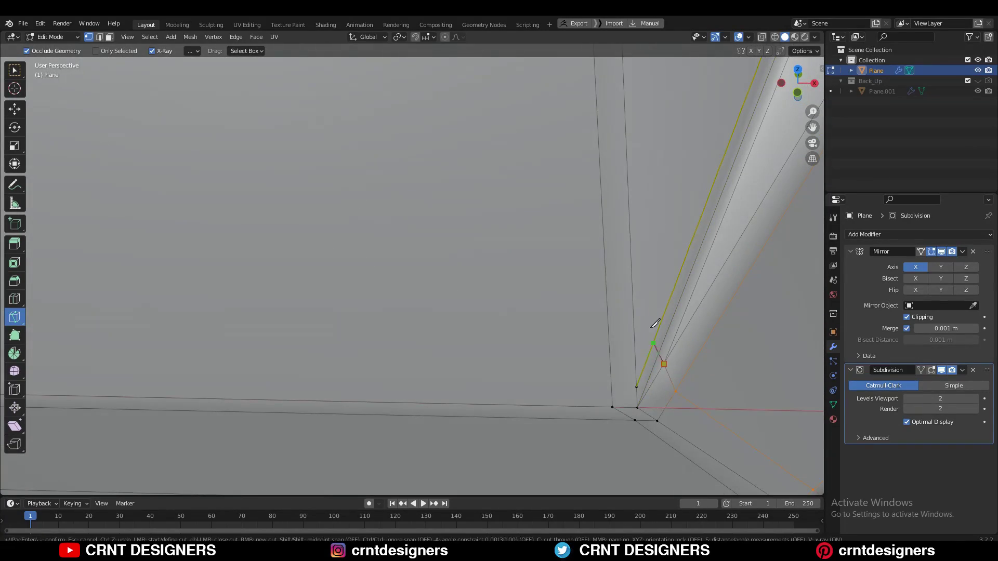
pyautogui.press('Return')
pyautogui.scroll(-5, 654, 384)
# - Add a third knife cut around the spike's base and inner corner
pyautogui.moveTo(387, 156); pyautogui.dragTo(428, 310, button='middle')
pyautogui.scroll(4, 529, 363)
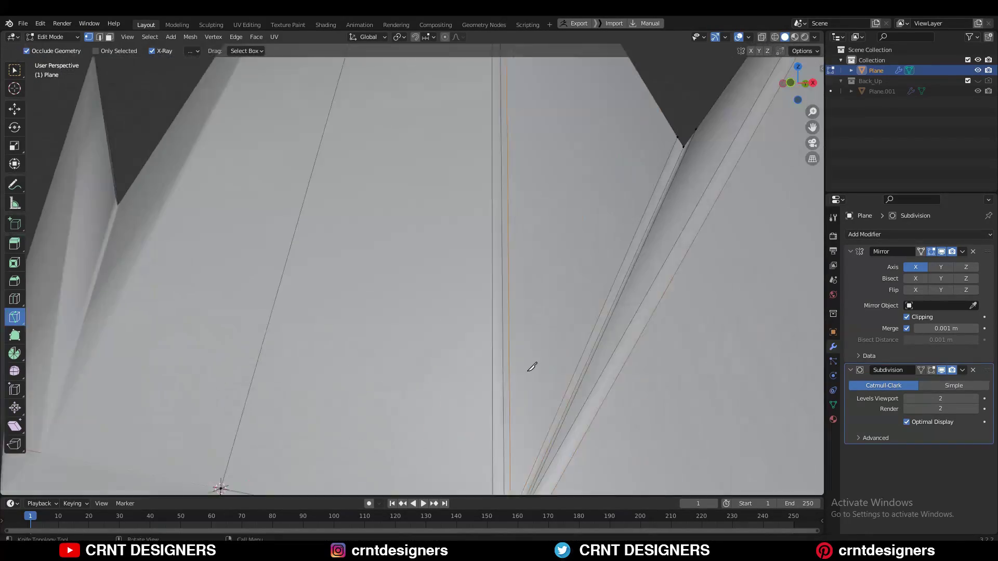
pyautogui.scroll(3, 605, 423)
pyautogui.scroll(-5, 606, 423)
pyautogui.click(14, 316)
pyautogui.moveTo(514, 250)
pyautogui.mouseDown(button='middle')
pyautogui.moveTo(463, 196)
pyautogui.moveTo(687, 239)
pyautogui.mouseUp(button='middle')
pyautogui.press('Return')
pyautogui.scroll(4, 615, 420)
pyautogui.moveTo(526, 218); pyautogui.dragTo(454, 375, button='middle')
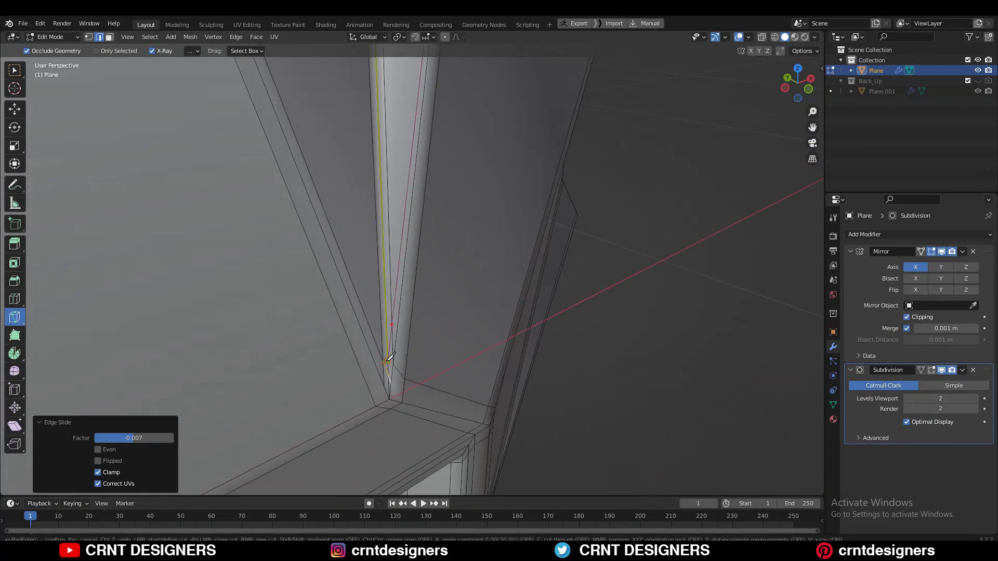
# - Preview the whole smoothed mask, then return to editing its mesh
pyautogui.press('Tab')
pyautogui.scroll(-6, 454, 282)
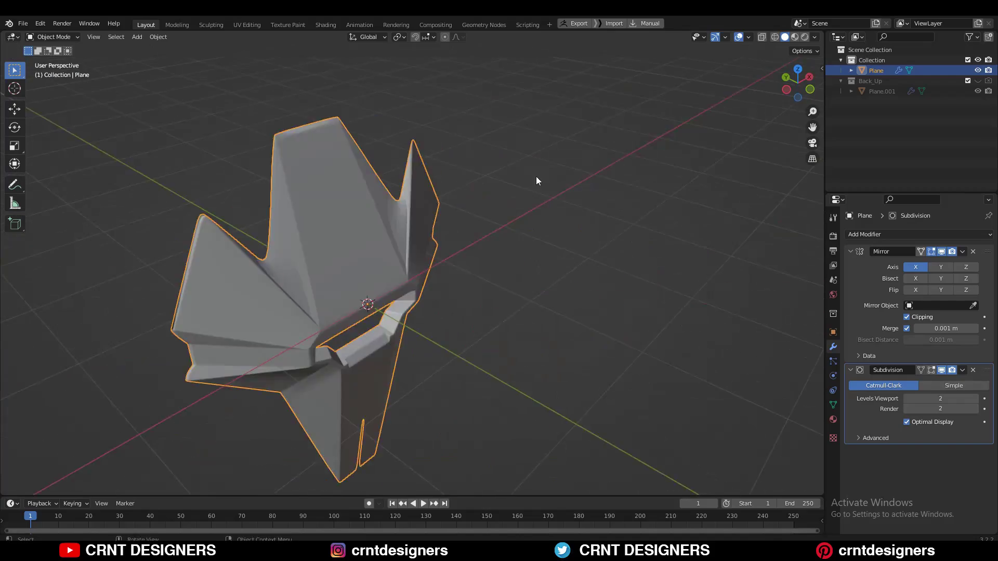
pyautogui.moveTo(326, 283); pyautogui.dragTo(492, 244, button='middle')
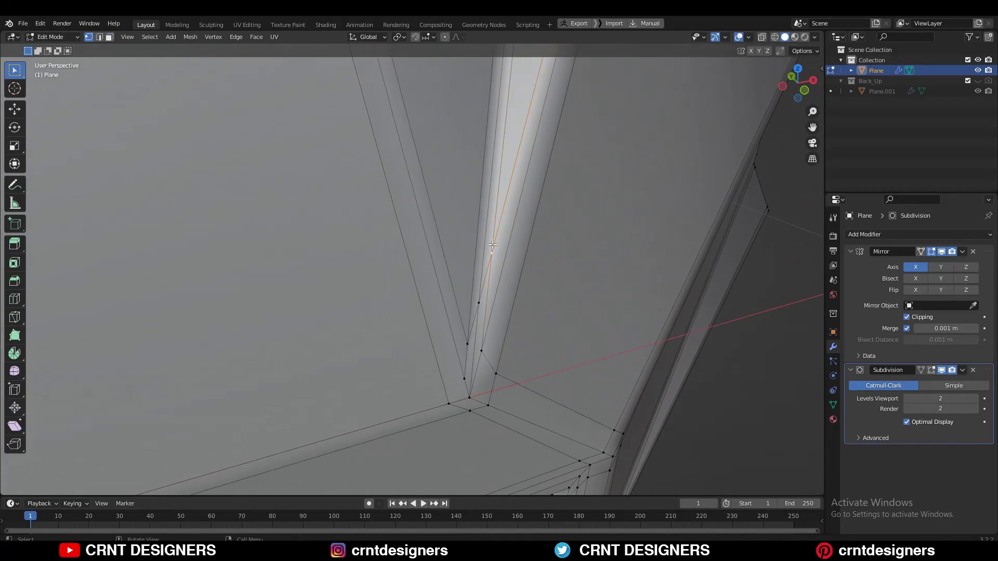
pyautogui.scroll(-3, 465, 387)
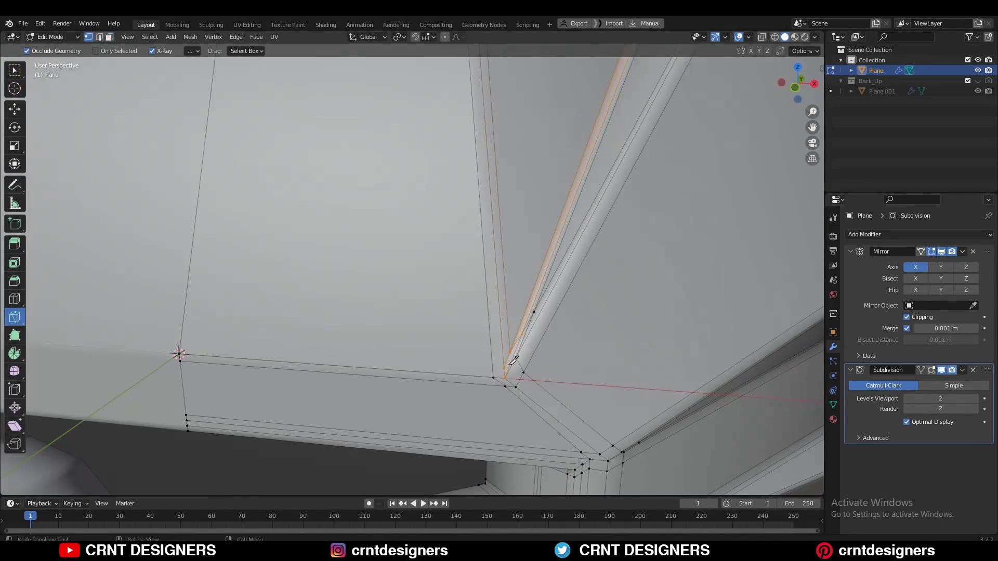
pyautogui.press('Tab')
pyautogui.scroll(-5, 575, 368)
pyautogui.scroll(-2, 513, 336)
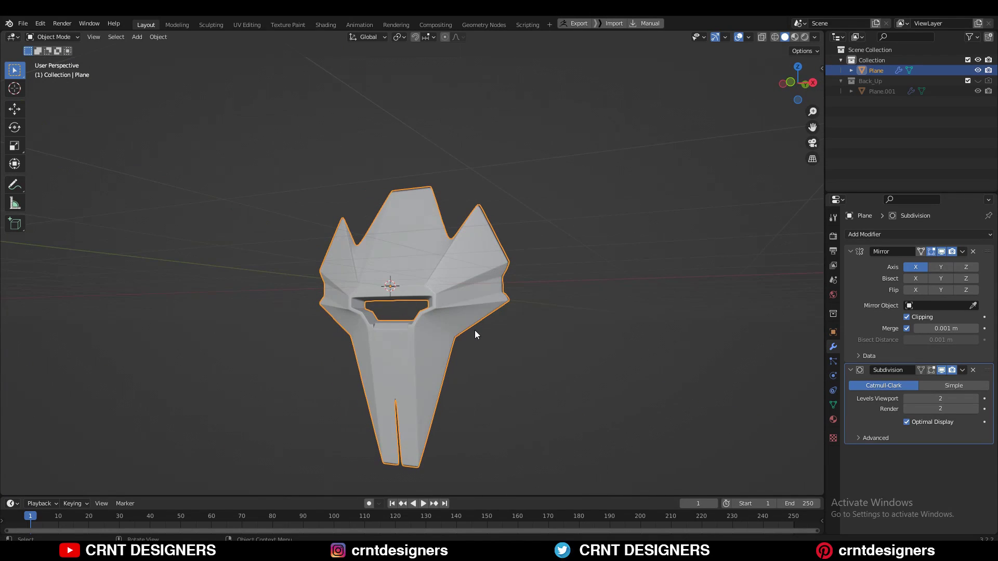
pyautogui.press('Tab')
pyautogui.scroll(6, 475, 330)
pyautogui.press('k')
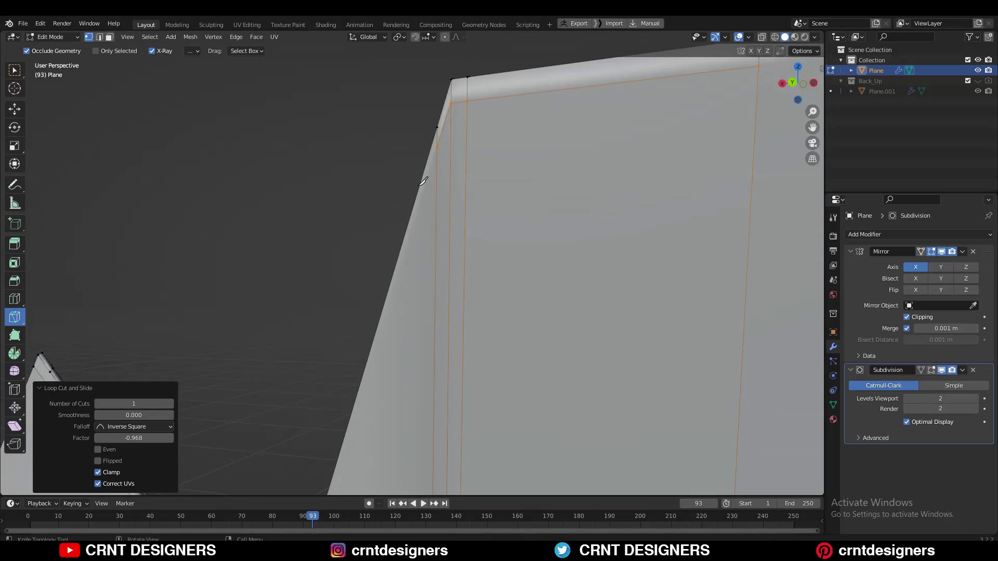
# - Place a support loop near the spike edge and knife a new edge path
pyautogui.click(497, 154)
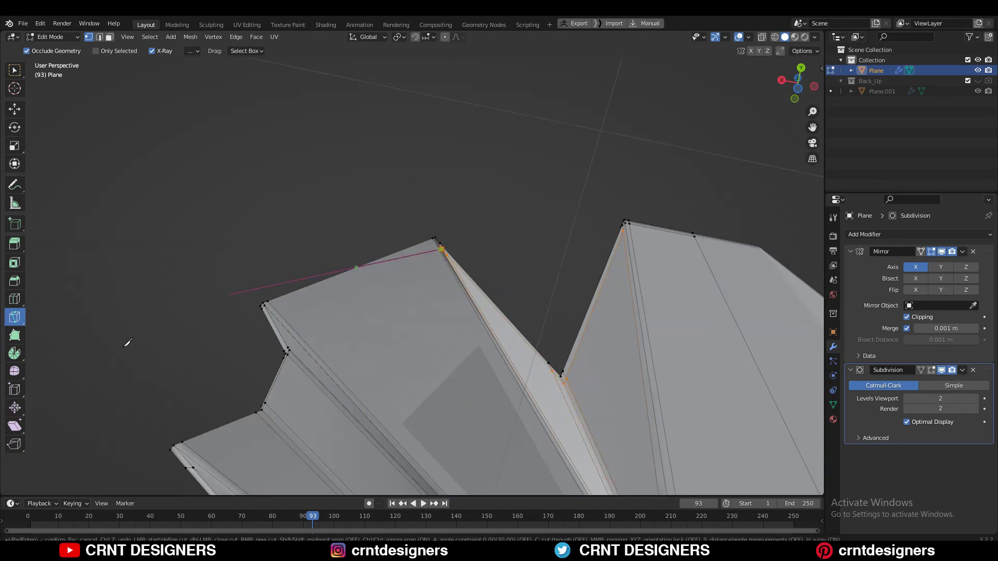
pyautogui.moveTo(127, 343); pyautogui.dragTo(496, 190, button='middle')
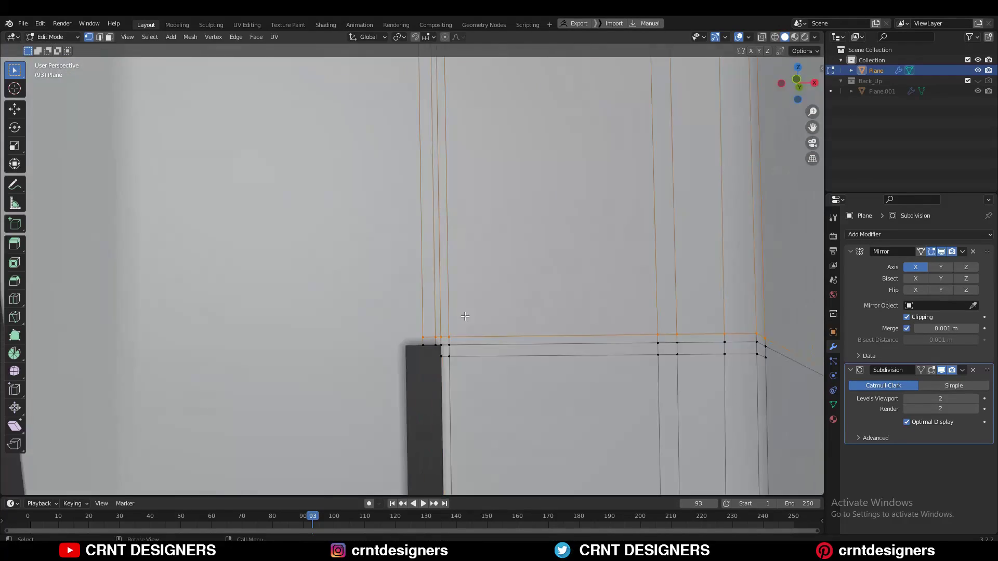
pyautogui.press('k')
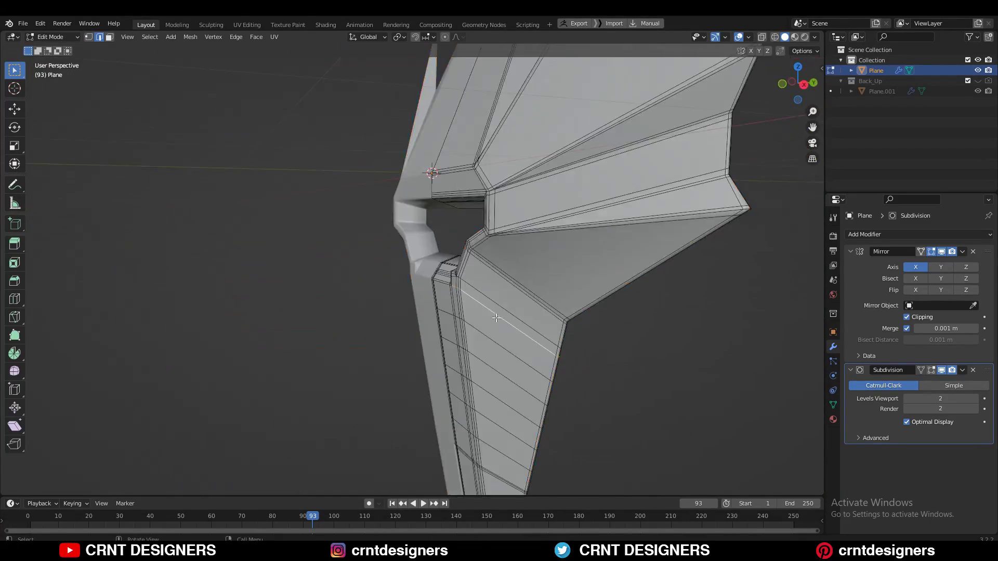
pyautogui.keyDown('ctrl'); pyautogui.click(442, 302); pyautogui.keyUp('ctrl')
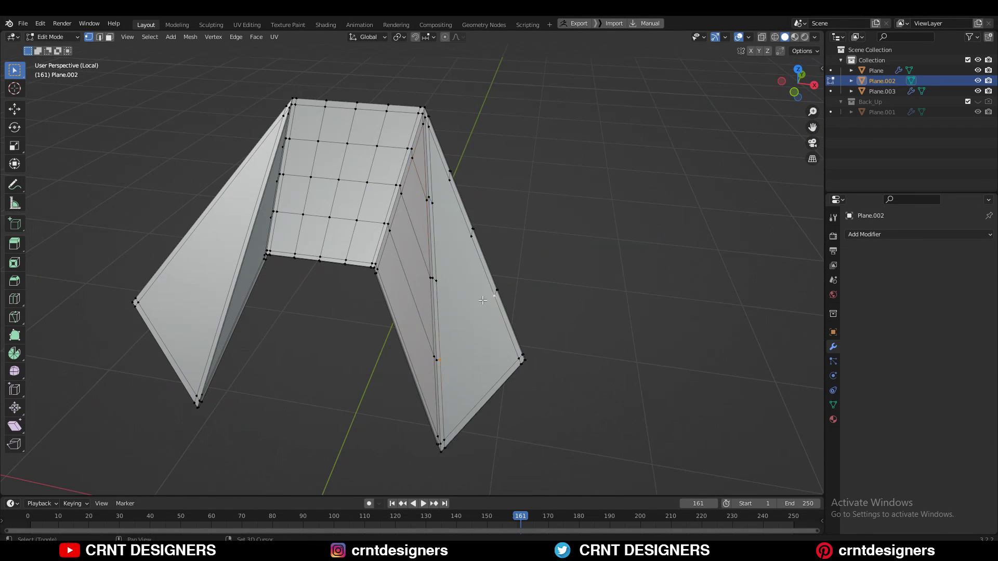
# - Add loop cuts on the mask's inner and left walls
pyautogui.hotkey('ctrl', 'r')
pyautogui.moveTo(420, 205); pyautogui.dragTo(372, 175, button='middle')
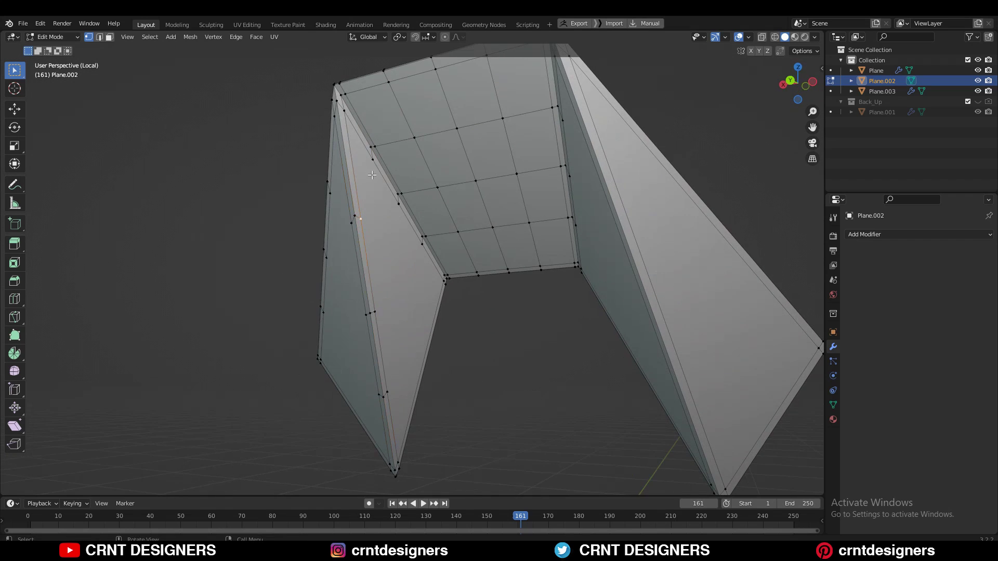
pyautogui.click(390, 265)
pyautogui.moveTo(459, 348); pyautogui.dragTo(430, 288, button='middle')
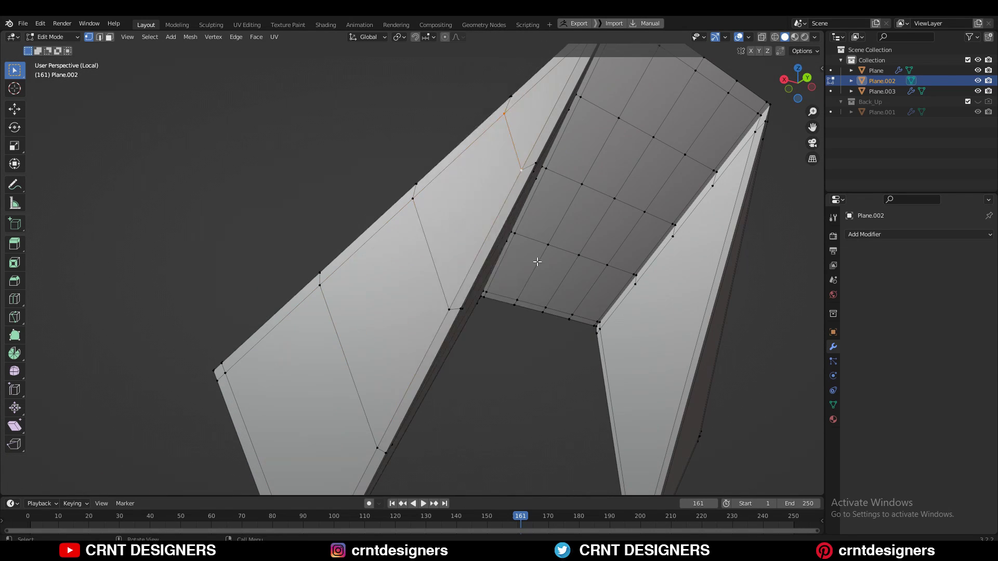
pyautogui.hotkey('ctrl', 'r')
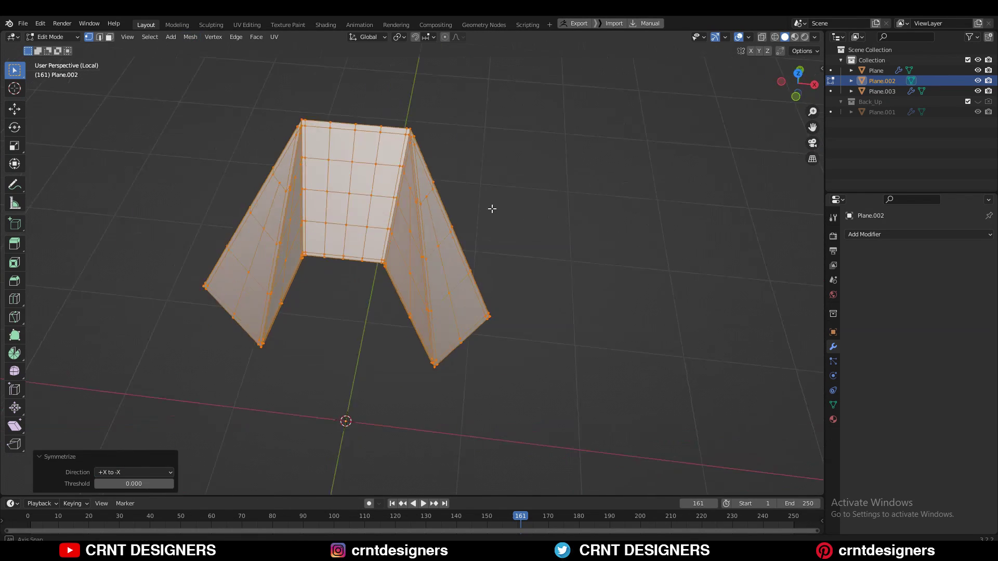
# - Symmetrize +X to -X, apply level-2 Subdivision with Ctrl+2, and shade smooth
pyautogui.press('Tab')
pyautogui.hotkey('ctrl', '2')
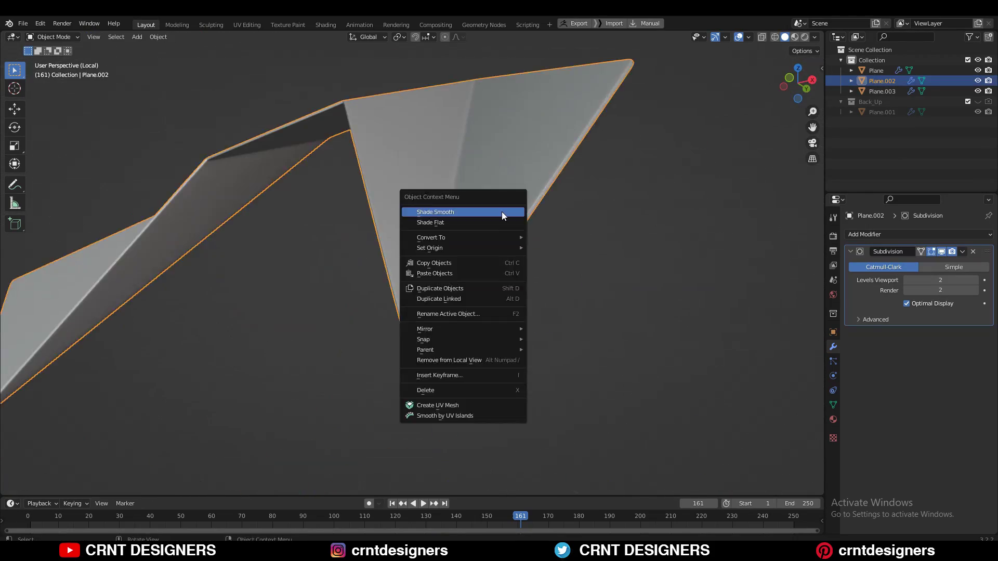
pyautogui.click(503, 212)
pyautogui.moveTo(503, 215); pyautogui.dragTo(393, 305, button='middle')
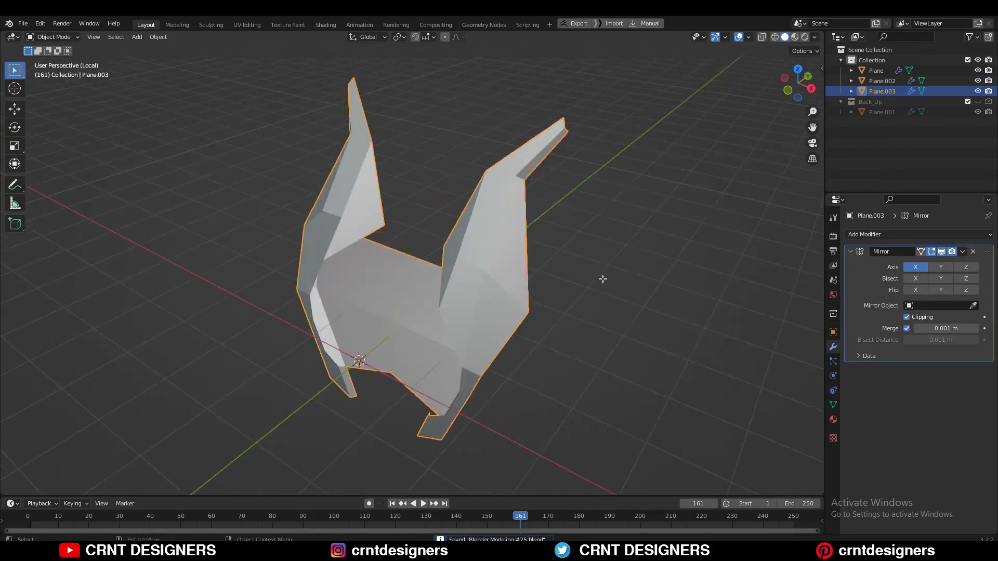
# - Enter Edit Mode on the horned piece and position new edge loops from below
pyautogui.press('Tab')
pyautogui.press('KP_1')
pyautogui.scroll(4, 521, 180)
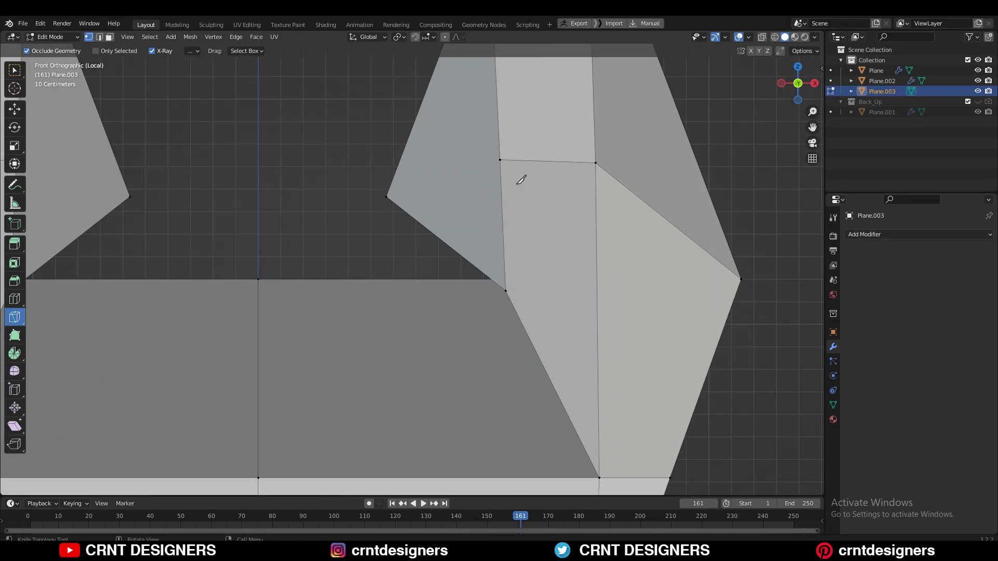
pyautogui.moveTo(553, 178); pyautogui.dragTo(363, 187, button='middle')
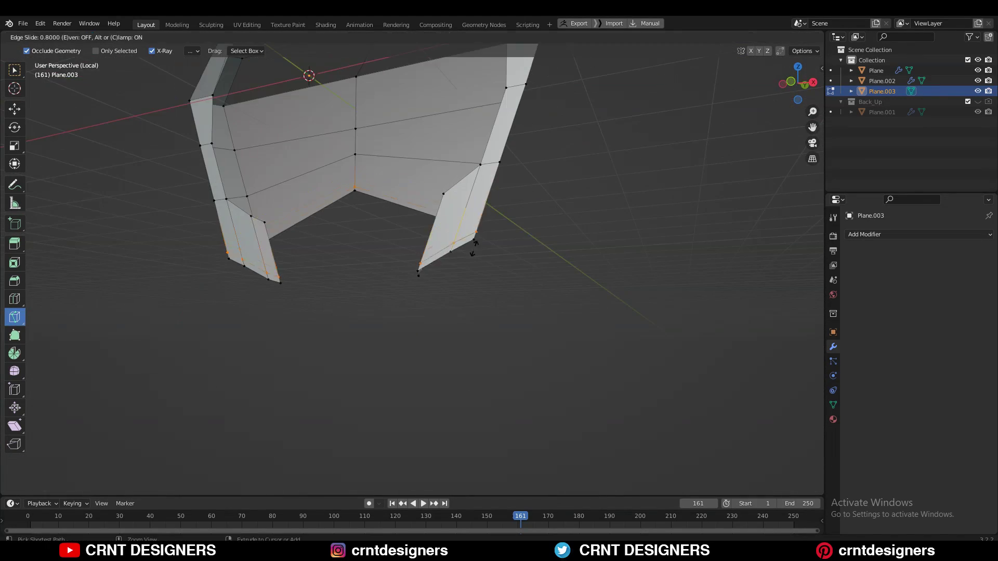
pyautogui.click(473, 247)
pyautogui.moveTo(474, 248); pyautogui.dragTo(467, 293, button='middle')
pyautogui.click(447, 238)
pyautogui.moveTo(446, 238); pyautogui.dragTo(504, 230, button='middle')
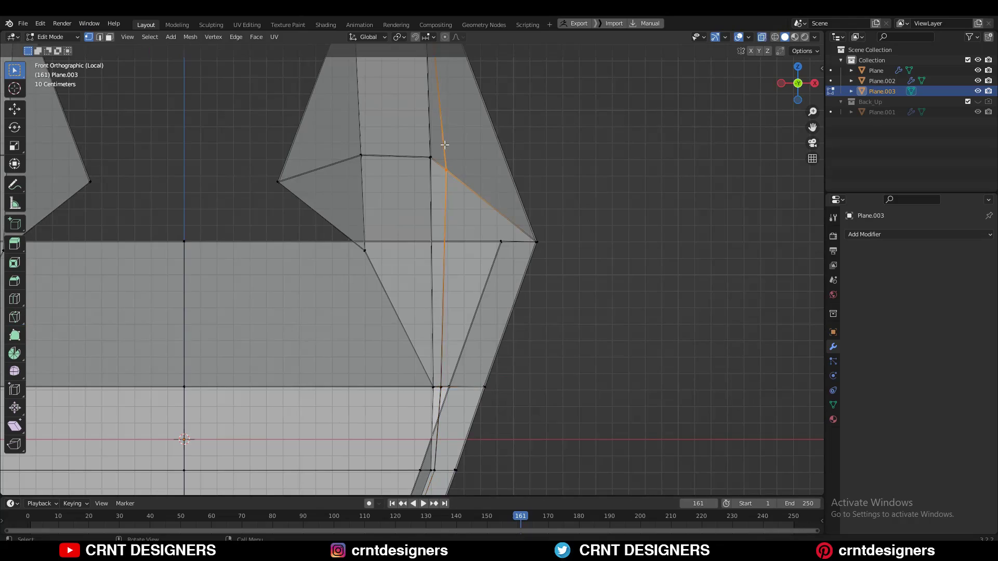
pyautogui.moveTo(468, 221); pyautogui.dragTo(509, 205, button='middle')
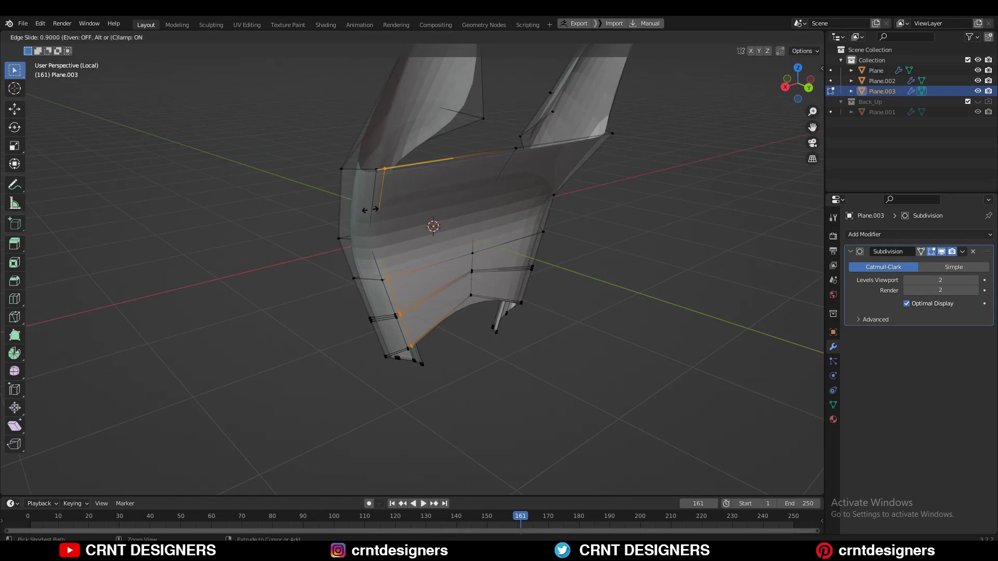
pyautogui.moveTo(448, 190); pyautogui.dragTo(396, 148, button='middle')
# - Add a loop cut across the horn, kept at its centre position
pyautogui.hotkey('ctrl', 'r')
pyautogui.rightClick(373, 122)
pyautogui.moveTo(373, 122); pyautogui.dragTo(451, 235, button='middle')
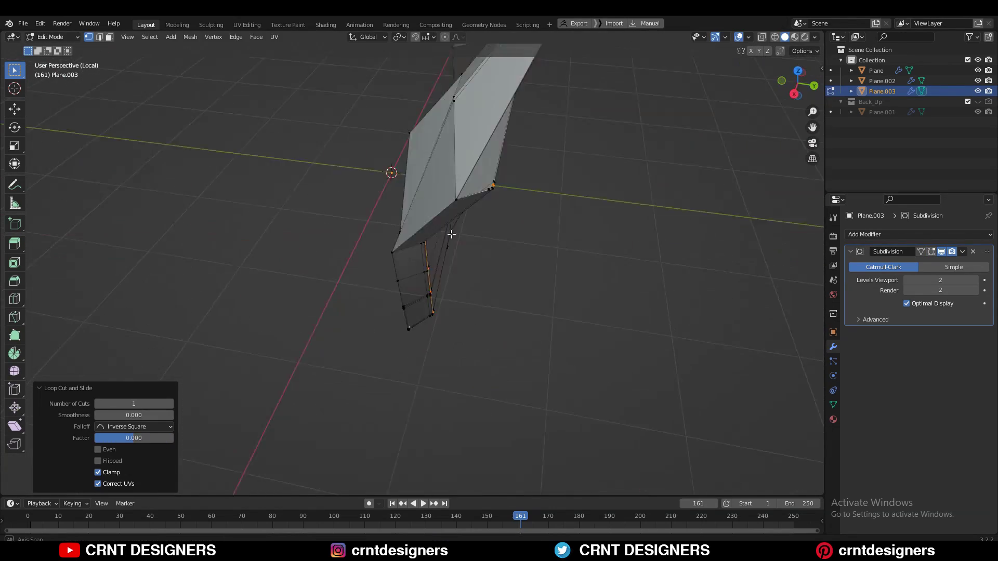
pyautogui.moveTo(398, 215)
pyautogui.mouseDown(button='middle')
pyautogui.moveTo(396, 251)
pyautogui.moveTo(545, 207)
pyautogui.moveTo(476, 236)
pyautogui.moveTo(540, 284)
pyautogui.mouseUp(button='middle')
pyautogui.scroll(5, 452, 249)
# - Slide two horn vertices along their edges, then preview the smoothed horn and save
pyautogui.hotkey('shift', 'v')
pyautogui.click(541, 209)
pyautogui.hotkey('shift', 'v')
pyautogui.click(634, 141)
pyautogui.press('Tab')
pyautogui.scroll(-8, 388, 217)
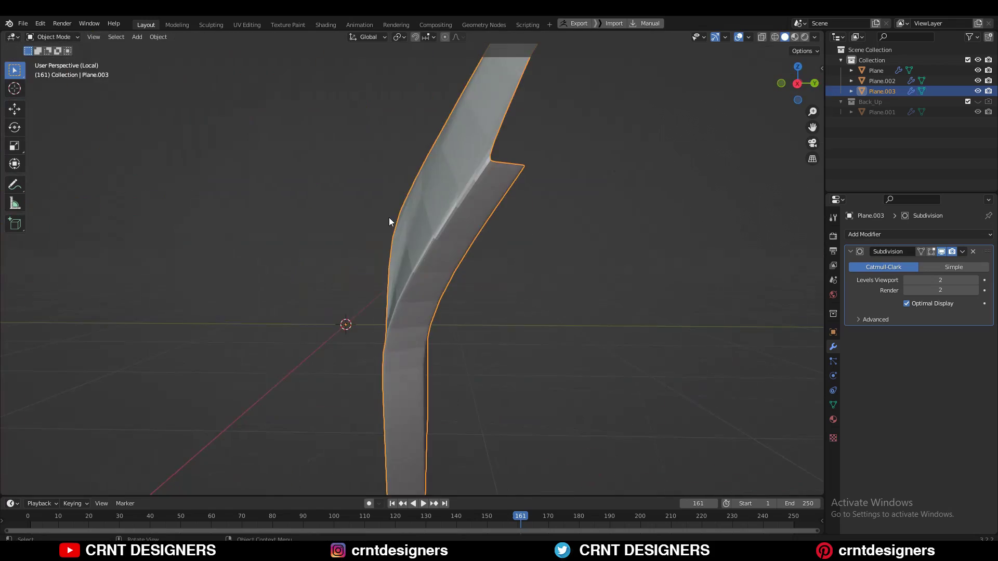
pyautogui.hotkey('ctrl', 's')
# - Place a loop cut close to the horn's edge
pyautogui.moveTo(389, 217)
pyautogui.mouseDown(button='middle')
pyautogui.moveTo(497, 190)
pyautogui.moveTo(471, 222)
pyautogui.moveTo(521, 160)
pyautogui.moveTo(413, 239)
pyautogui.mouseUp(button='middle')
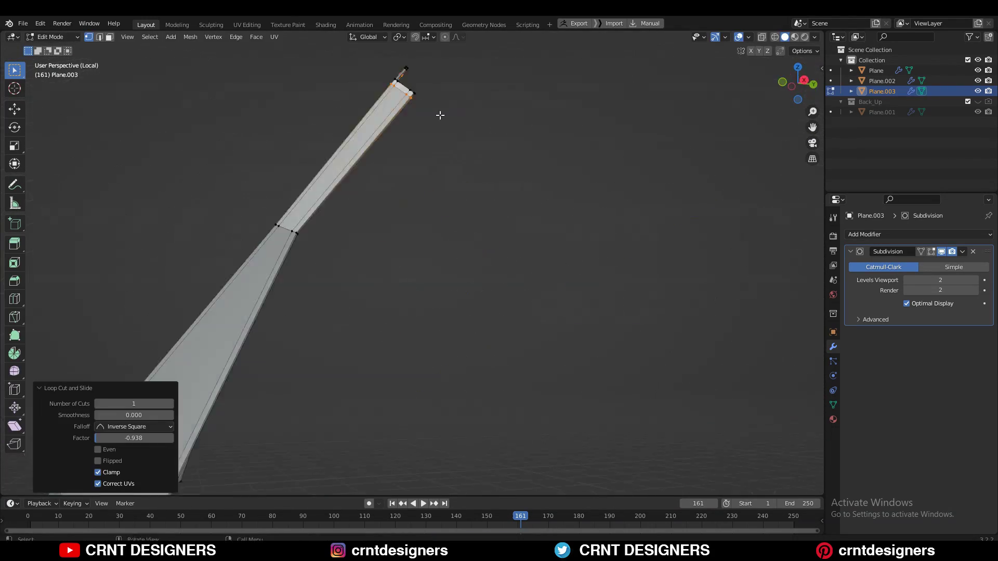
pyautogui.click(388, 208)
pyautogui.moveTo(389, 208)
pyautogui.mouseDown(button='middle')
pyautogui.moveTo(395, 198)
pyautogui.moveTo(363, 187)
pyautogui.moveTo(391, 183)
pyautogui.moveTo(237, 286)
pyautogui.moveTo(356, 314)
pyautogui.mouseUp(button='middle')
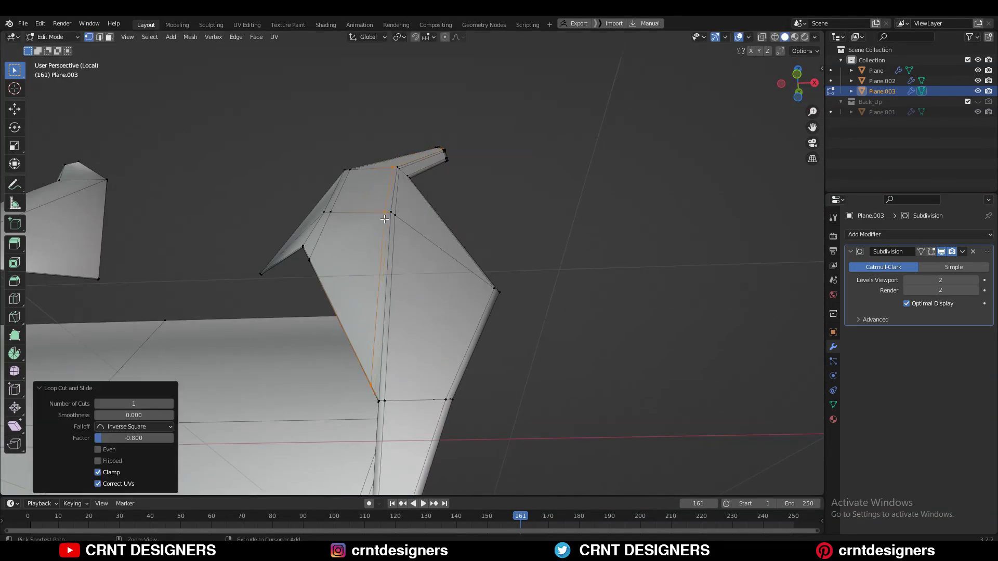
pyautogui.moveTo(385, 219); pyautogui.dragTo(211, 191, button='middle')
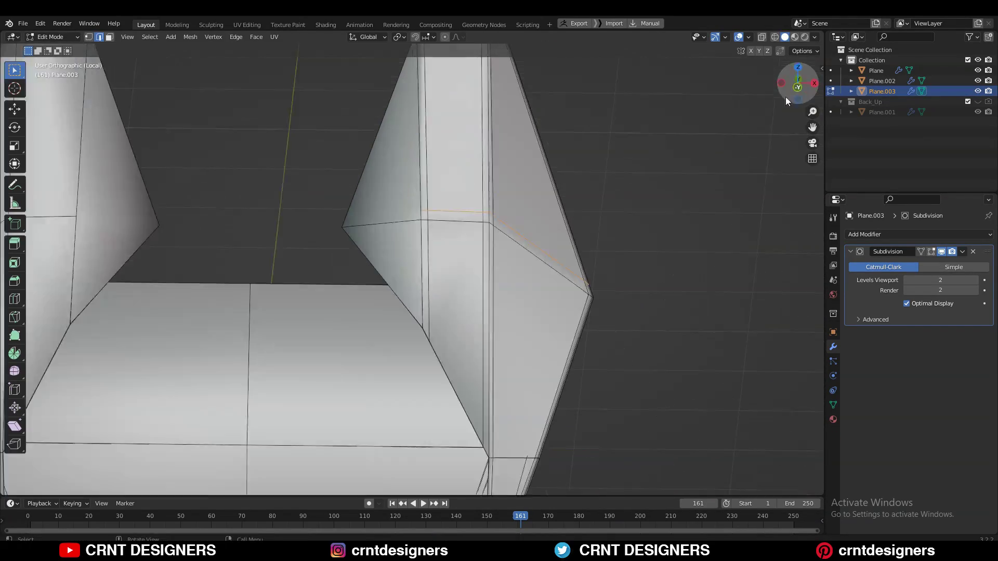
# - Knife-cut from a horn corner vertex and slide a support loop close to the horn edge
pyautogui.press('k')
pyautogui.click(417, 248)
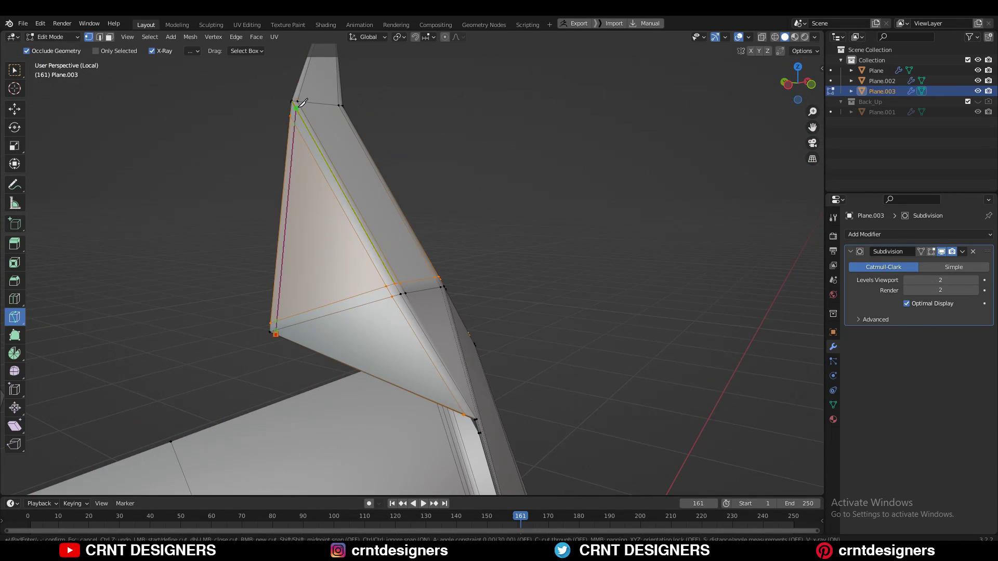
pyautogui.press('Return')
pyautogui.moveTo(548, 347); pyautogui.dragTo(304, 314, button='middle')
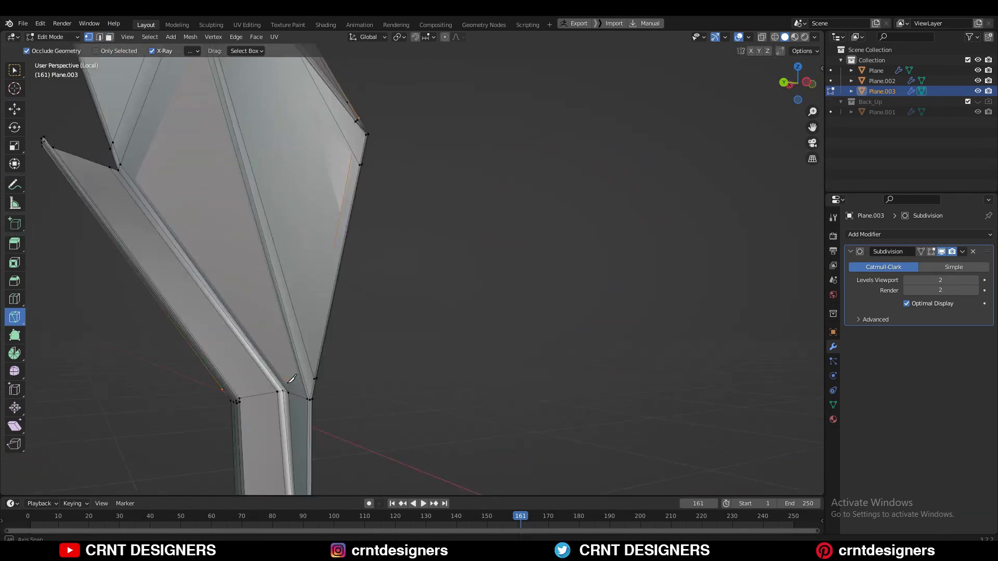
pyautogui.moveTo(470, 343)
pyautogui.mouseDown(button='middle')
pyautogui.moveTo(252, 341)
pyautogui.moveTo(514, 364)
pyautogui.mouseUp(button='middle')
pyautogui.moveTo(515, 363); pyautogui.dragTo(529, 424)
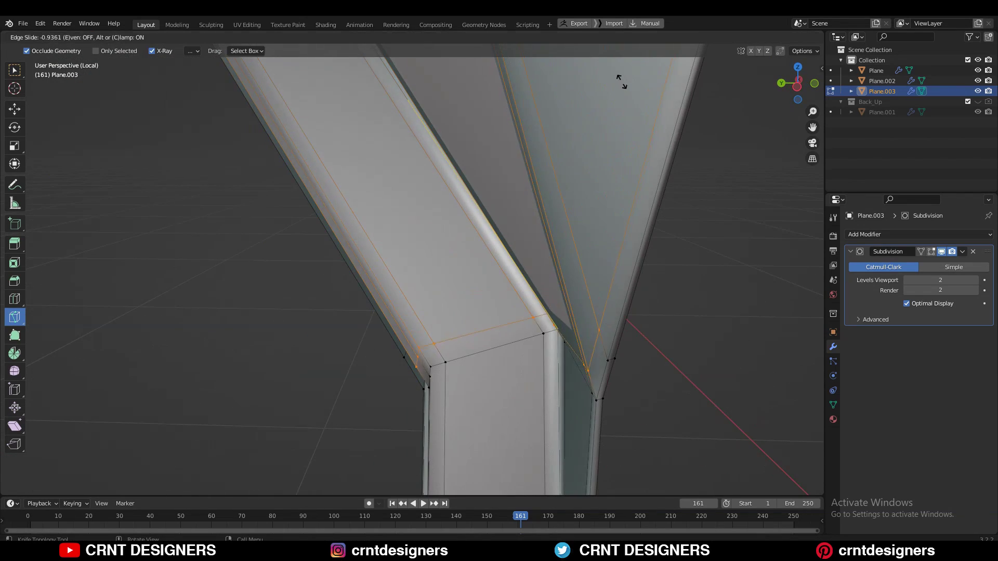
pyautogui.click(621, 81)
# - Merge stray vertices at the horn tip, dissolve extra edges, and confirm the edge loop position
pyautogui.moveTo(621, 81); pyautogui.dragTo(636, 323, button='middle')
pyautogui.moveTo(249, 111); pyautogui.dragTo(404, 215, button='middle')
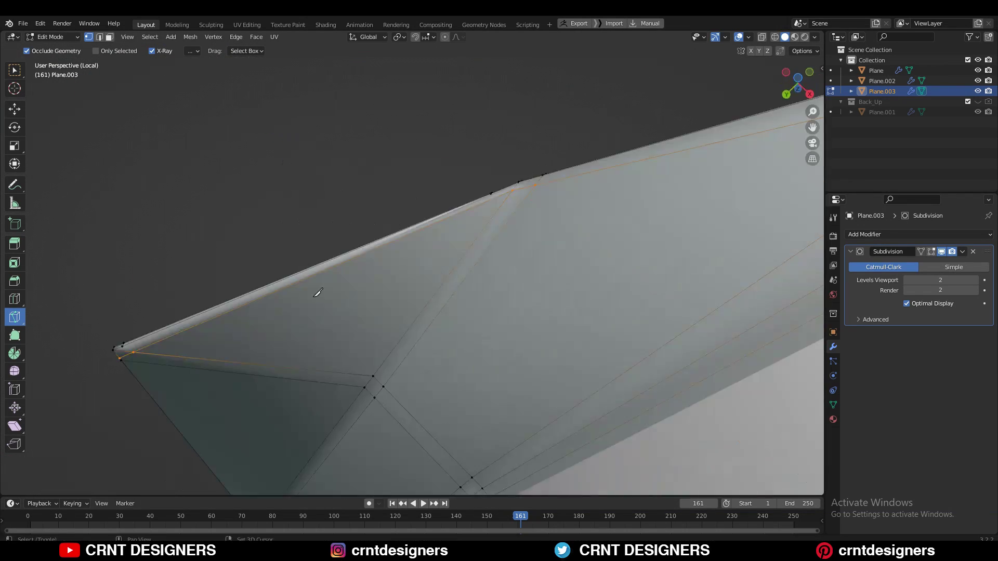
pyautogui.press('Return')
pyautogui.scroll(2, 403, 215)
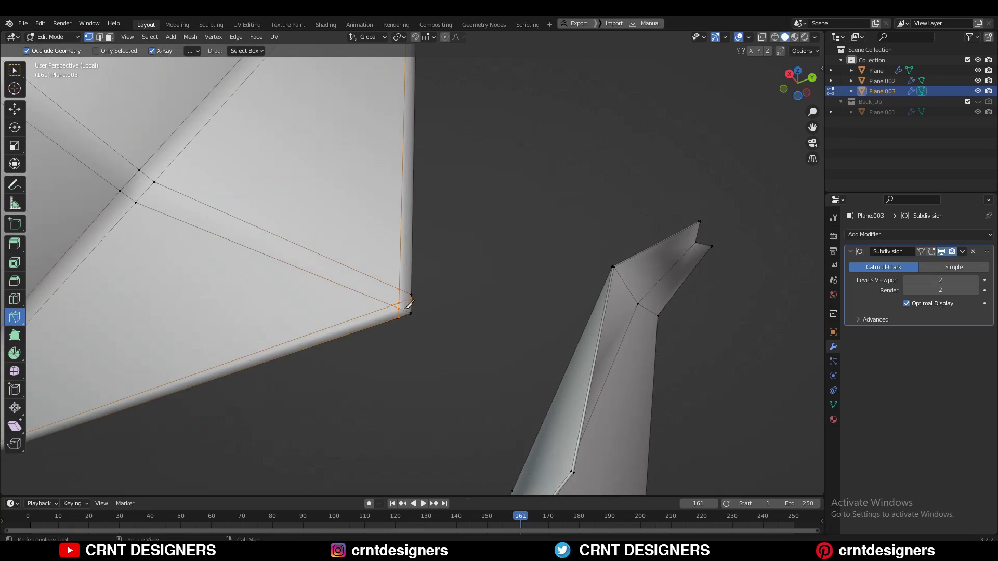
pyautogui.moveTo(410, 298); pyautogui.dragTo(533, 234, button='middle')
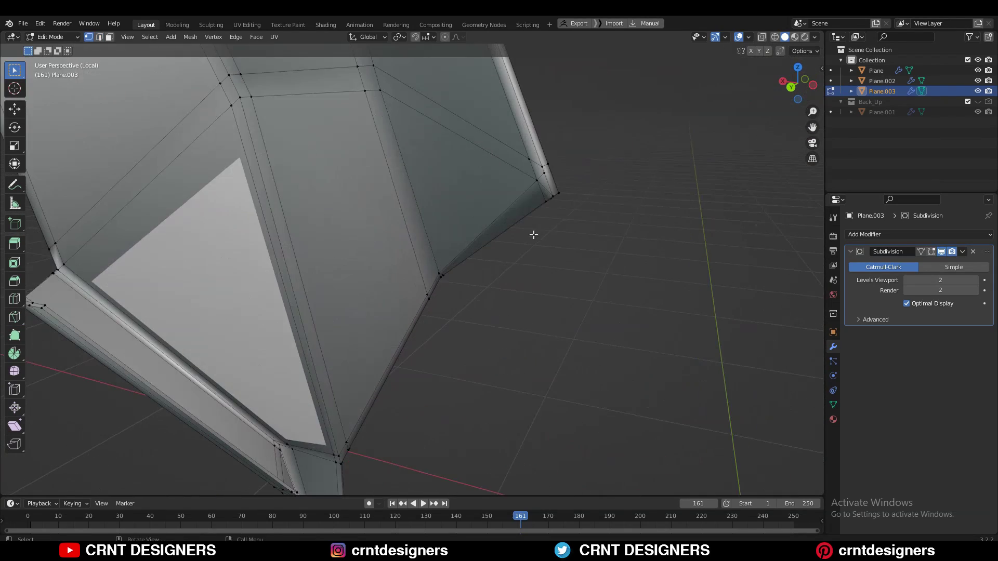
pyautogui.press('2')
pyautogui.hotkey('ctrl', 'x')
pyautogui.moveTo(538, 180)
pyautogui.mouseDown(button='middle')
pyautogui.moveTo(507, 196)
pyautogui.moveTo(456, 374)
pyautogui.moveTo(433, 283)
pyautogui.mouseUp(button='middle')
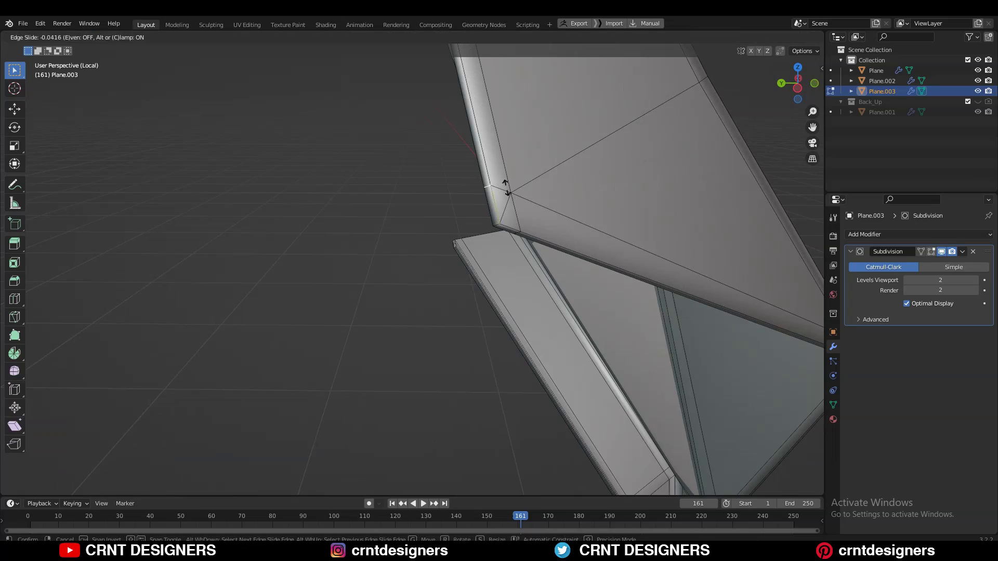
pyautogui.click(505, 188)
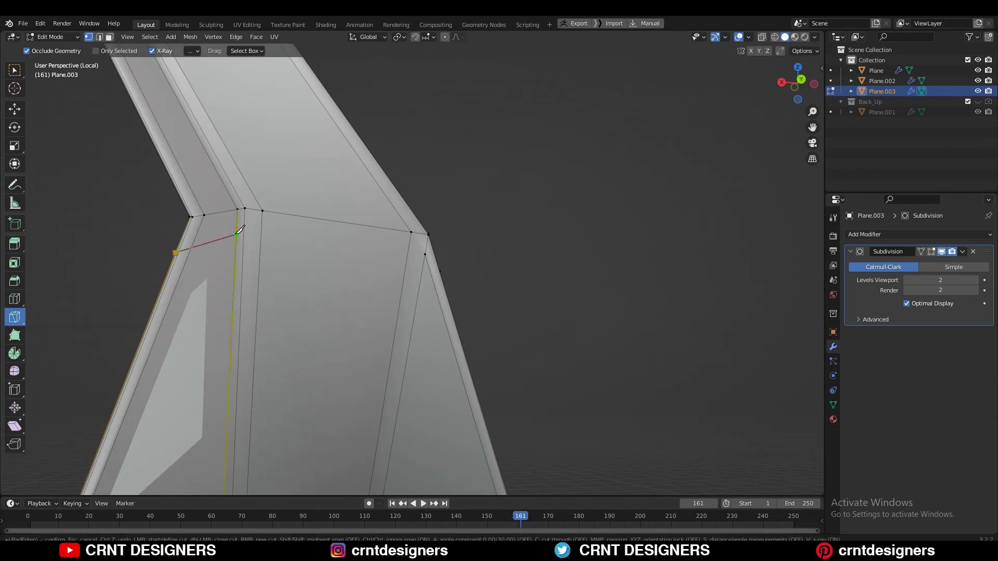
# - Knife-cut across the horn face, toggling Object Mode to preview the smoothed result
pyautogui.press('Tab')
pyautogui.press('Tab')
pyautogui.click(475, 217)
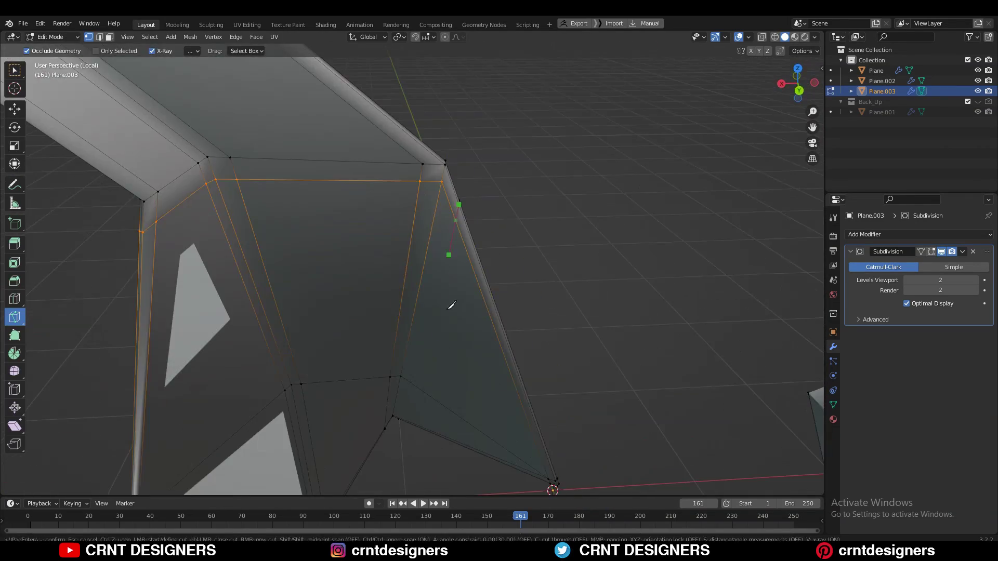
pyautogui.moveTo(472, 322); pyautogui.dragTo(672, 448, button='middle')
pyautogui.click(439, 372)
pyautogui.press('Return')
pyautogui.moveTo(436, 403)
pyautogui.mouseDown(button='middle')
pyautogui.moveTo(258, 375)
pyautogui.moveTo(592, 171)
pyautogui.mouseUp(button='middle')
pyautogui.press('Tab')
pyautogui.press('Tab')
pyautogui.press('Tab')
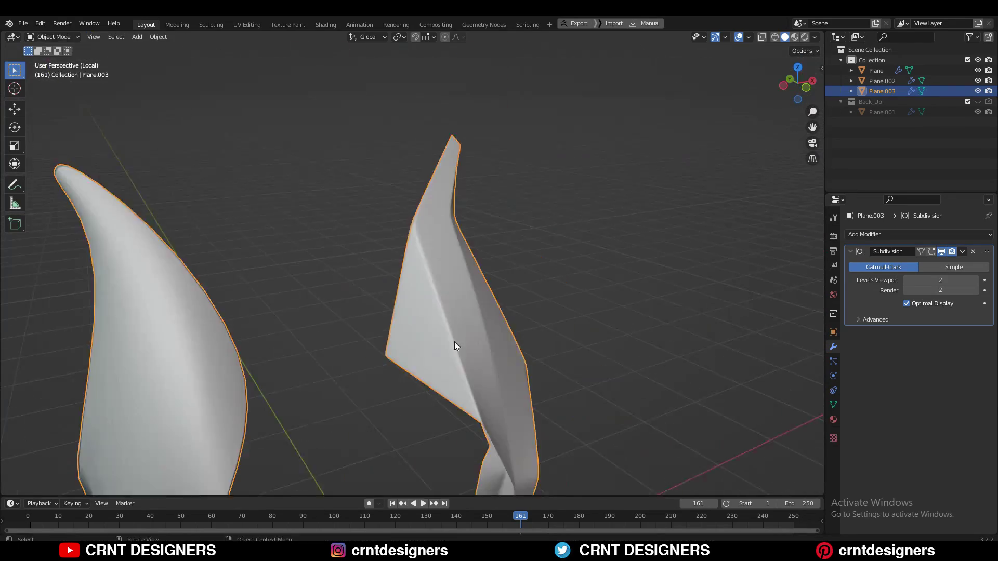
pyautogui.moveTo(454, 341)
pyautogui.mouseDown(button='middle')
pyautogui.moveTo(282, 217)
pyautogui.moveTo(648, 305)
pyautogui.moveTo(468, 270)
pyautogui.mouseUp(button='middle')
# - Add another loop cut slid tight against the horn edge, around a 0.900 factor
pyautogui.press('Tab')
pyautogui.hotkey('ctrl', 'r')
pyautogui.moveTo(468, 270); pyautogui.dragTo(453, 273)
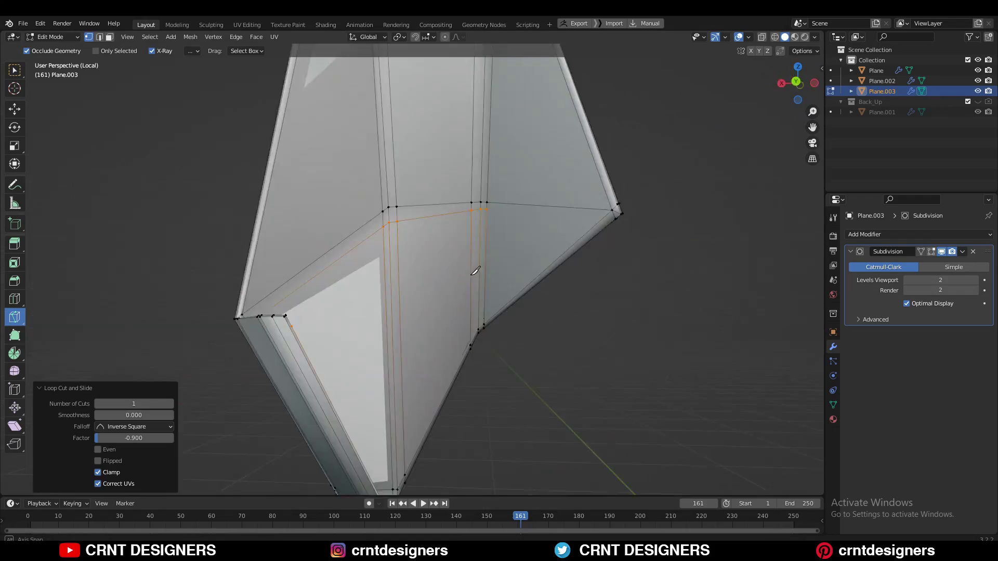
pyautogui.moveTo(454, 272)
pyautogui.mouseDown(button='middle')
pyautogui.moveTo(403, 252)
pyautogui.moveTo(620, 319)
pyautogui.moveTo(499, 343)
pyautogui.mouseUp(button='middle')
pyautogui.press('Tab')
pyautogui.press('k')
pyautogui.press('Return')
pyautogui.moveTo(170, 474)
pyautogui.mouseDown(button='middle')
pyautogui.moveTo(410, 232)
pyautogui.moveTo(581, 330)
pyautogui.mouseUp(button='middle')
# - Inspect the smoothed horned piece in Object Mode, ending on the front view
pyautogui.press('Tab')
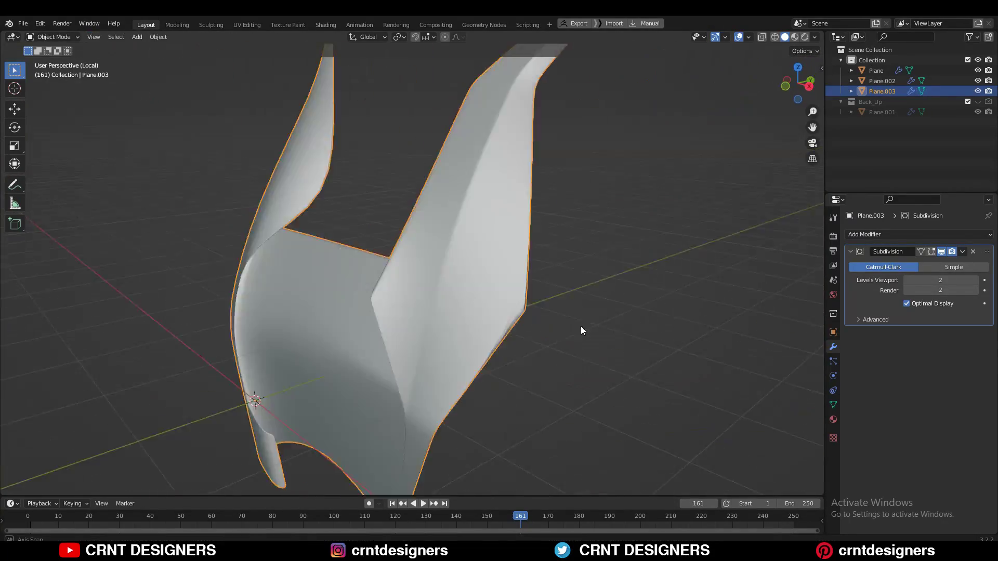
pyautogui.press('Return')
pyautogui.press('Tab')
pyautogui.moveTo(298, 144); pyautogui.dragTo(615, 269, button='middle')
pyautogui.moveTo(701, 161); pyautogui.dragTo(569, 352, button='middle')
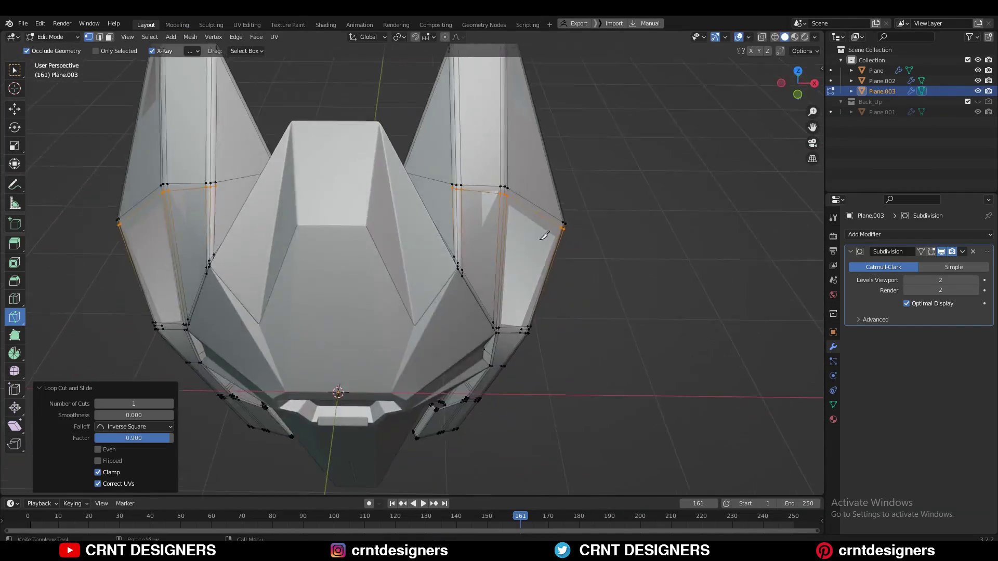
pyautogui.press('KP_1')
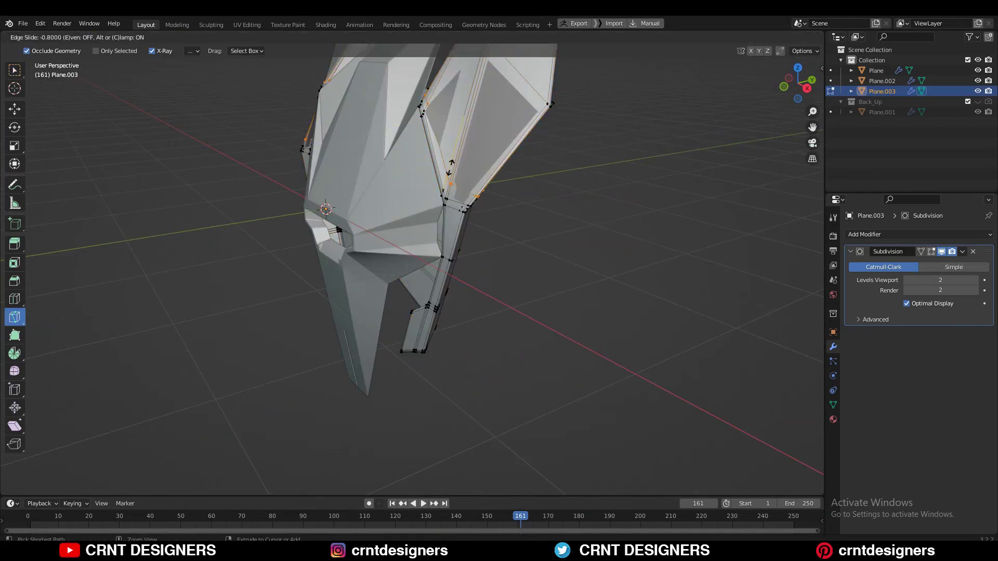